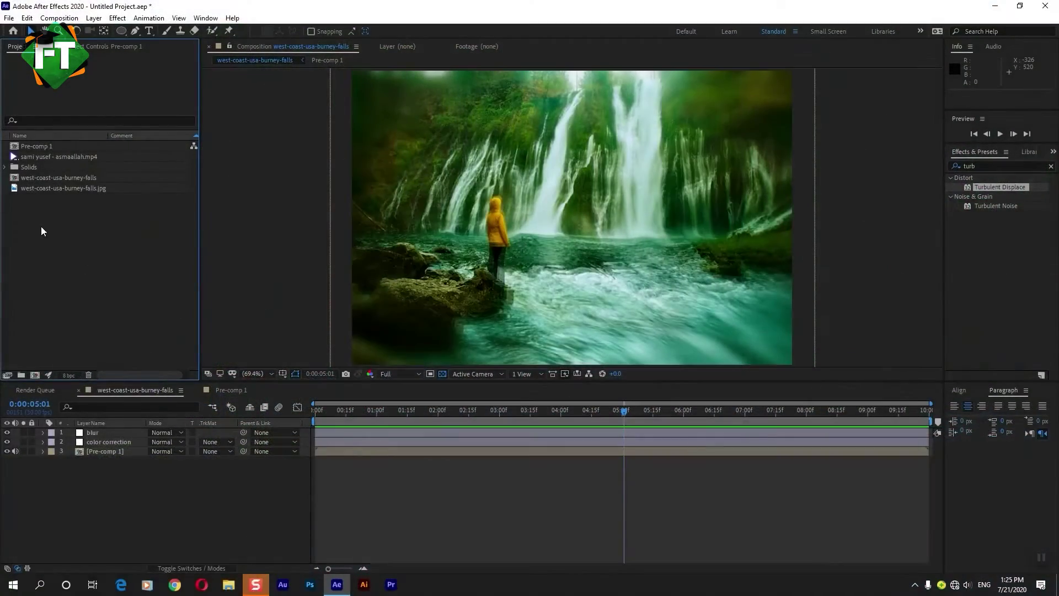
Step: Bring up the Project panel's context menu for adding new project items
{"action": "right_click", "coordinate": [38, 225]}
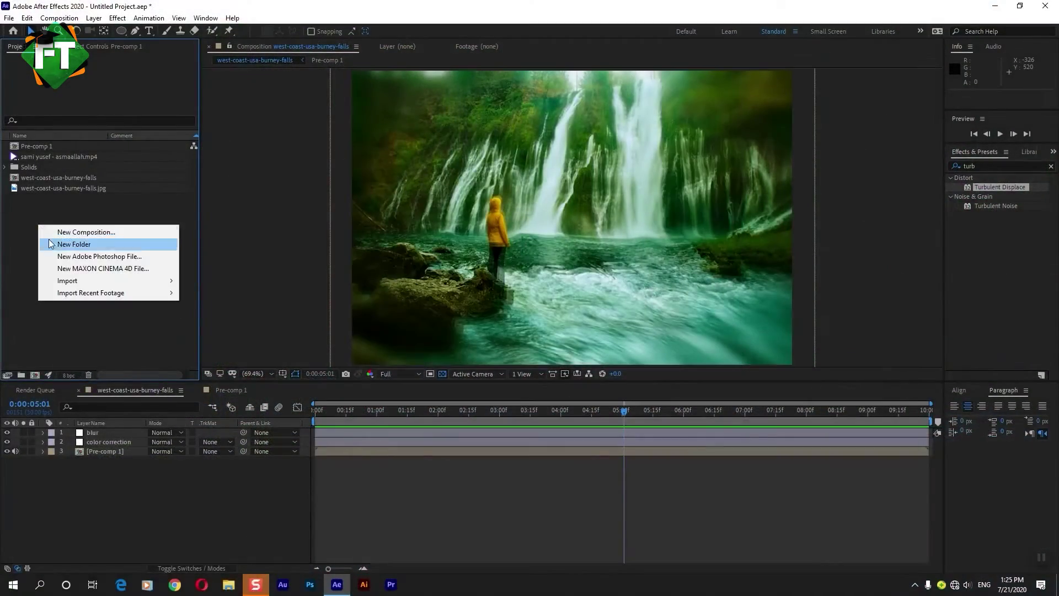
Step: Build composition west-coast-usa-burney-falls 2 from west-coast-usa-burney-falls.jpg via the New Composition button
{"action": "mouse_move", "coordinate": [122, 283]}
{"action": "left_click", "coordinate": [29, 225]}
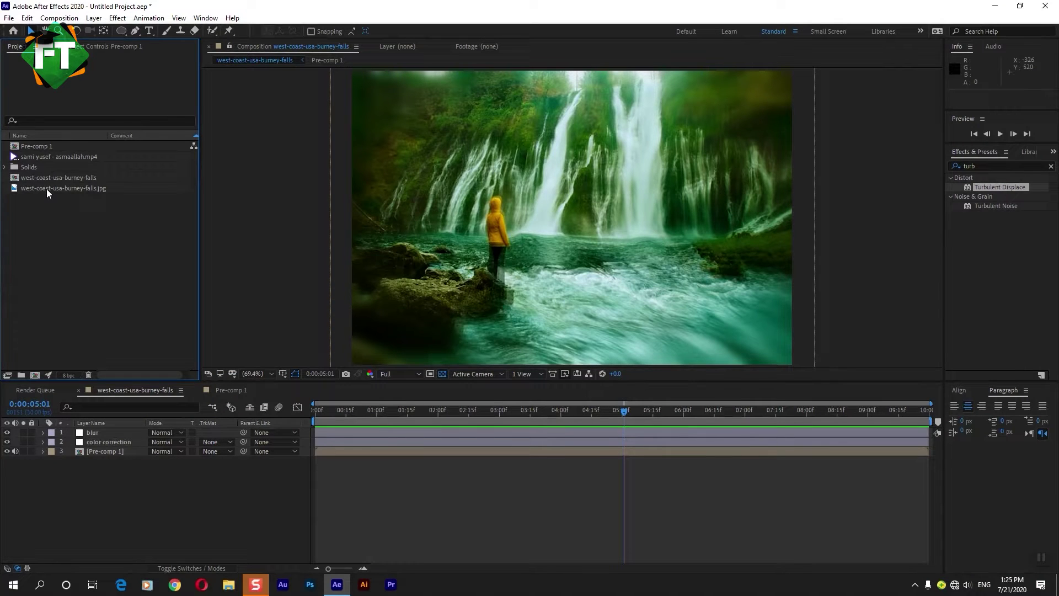
{"action": "left_click", "coordinate": [66, 185]}
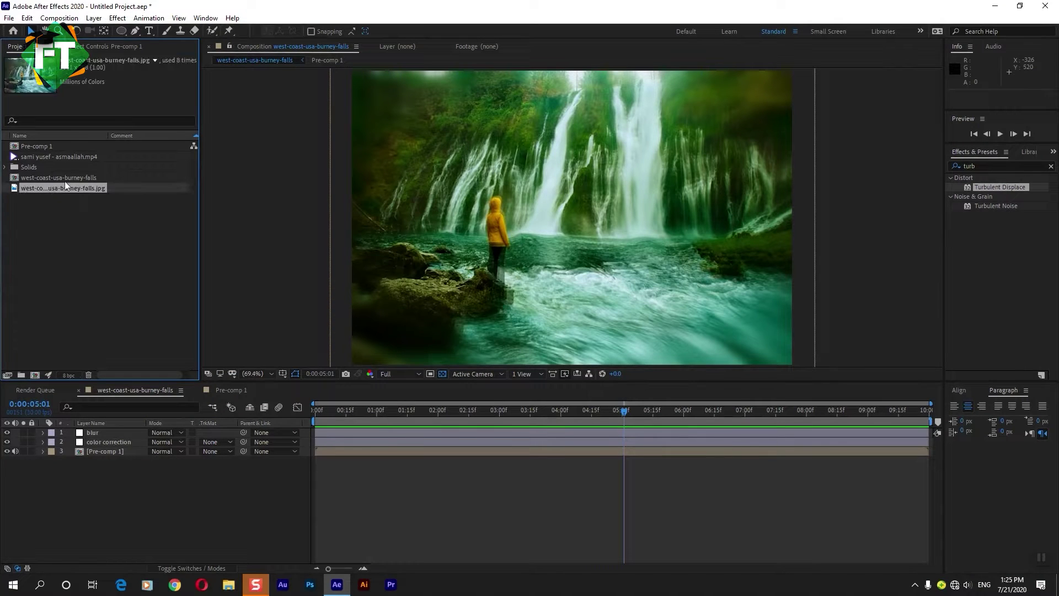
{"action": "left_click", "coordinate": [61, 18]}
{"action": "left_click", "coordinate": [79, 30]}
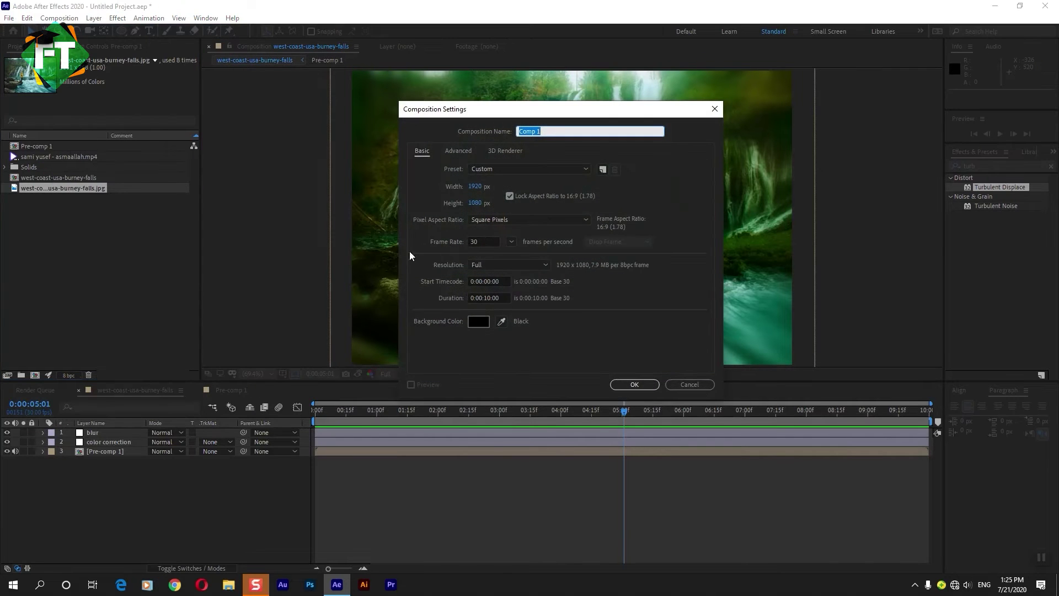
{"action": "left_click", "coordinate": [688, 384]}
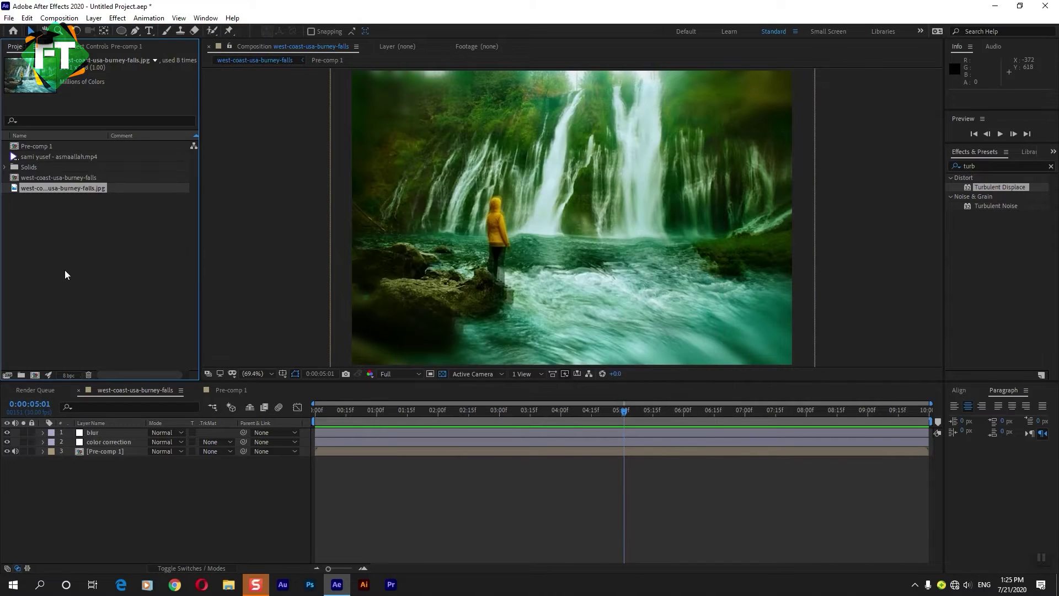
{"action": "left_click", "coordinate": [45, 206]}
{"action": "left_click_drag", "start_coordinate": [45, 193], "coordinate": [19, 203]}
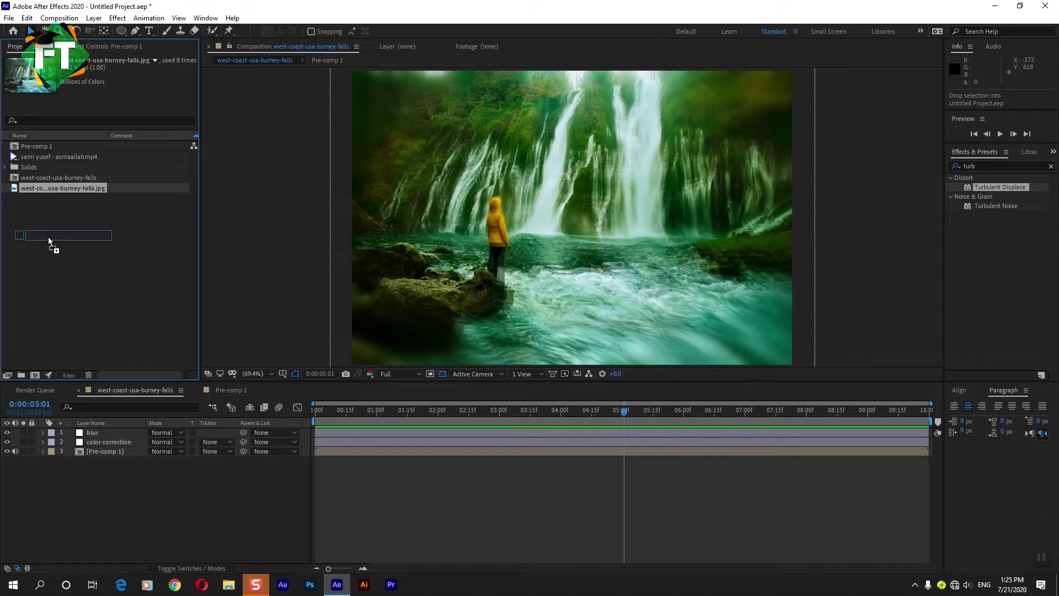
{"action": "left_click_drag", "start_coordinate": [31, 193], "coordinate": [35, 376]}
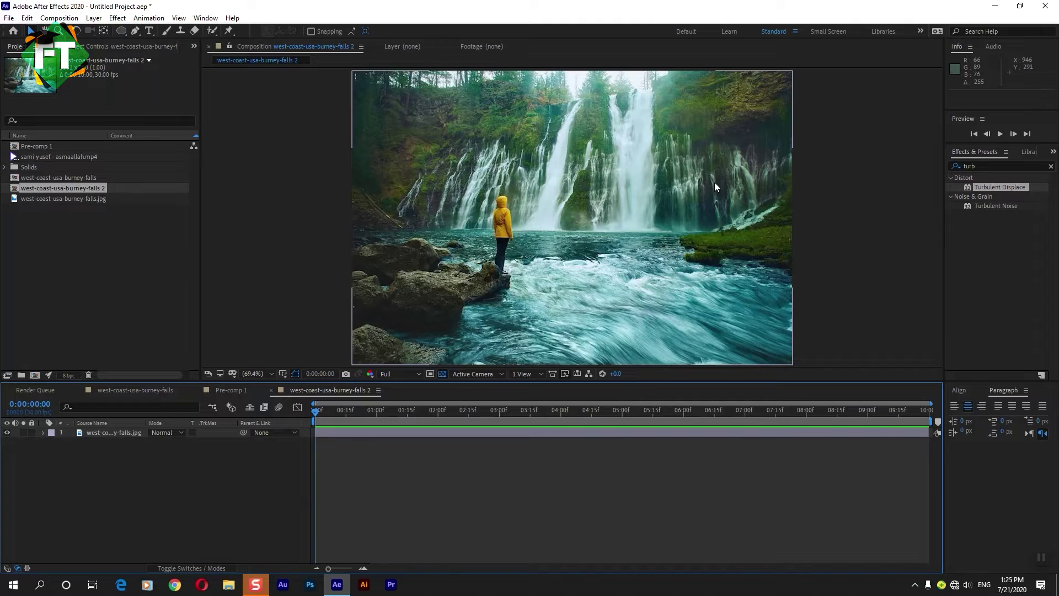
Step: Fit the waterfall image to the viewer
{"action": "scroll", "coordinate": [435, 246], "scroll_direction": "down", "scroll_amount": 1}
{"action": "scroll", "coordinate": [437, 250], "scroll_direction": "up", "scroll_amount": 2}
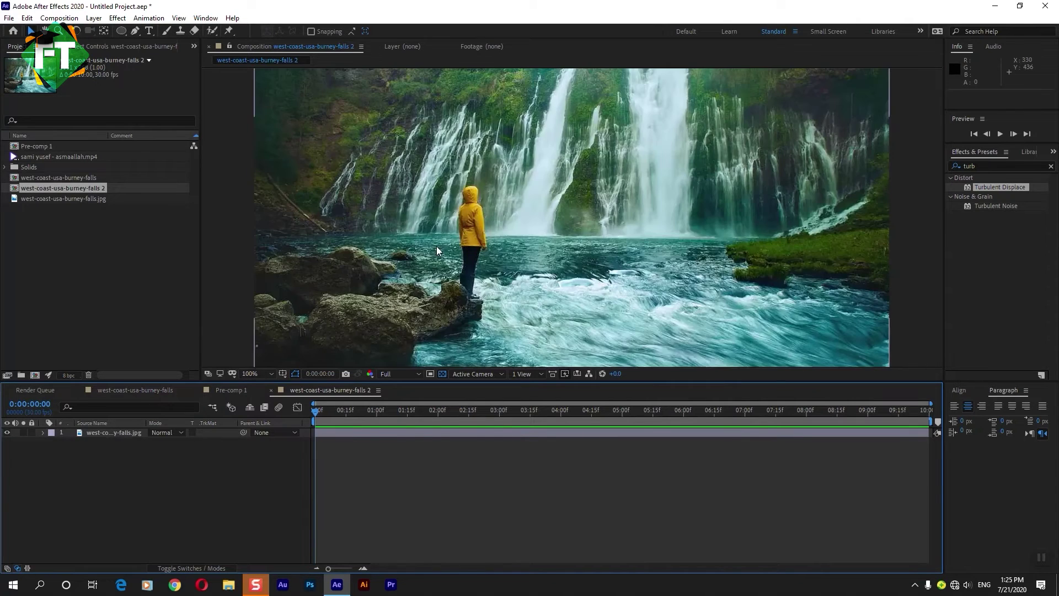
{"action": "scroll", "coordinate": [437, 250], "scroll_direction": "down", "scroll_amount": 2}
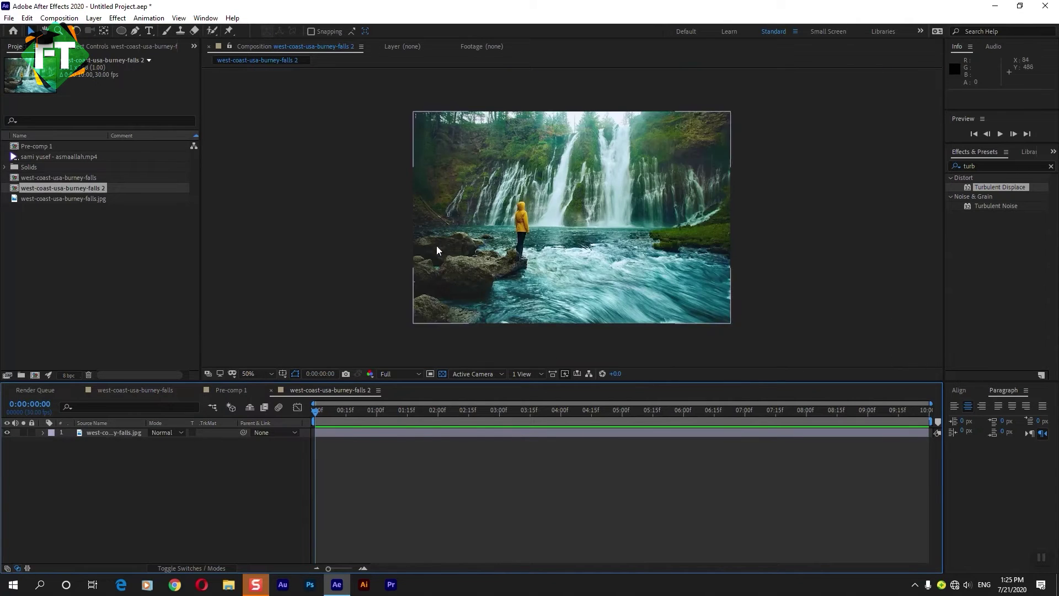
{"action": "left_click", "coordinate": [257, 375]}
{"action": "left_click", "coordinate": [269, 191]}
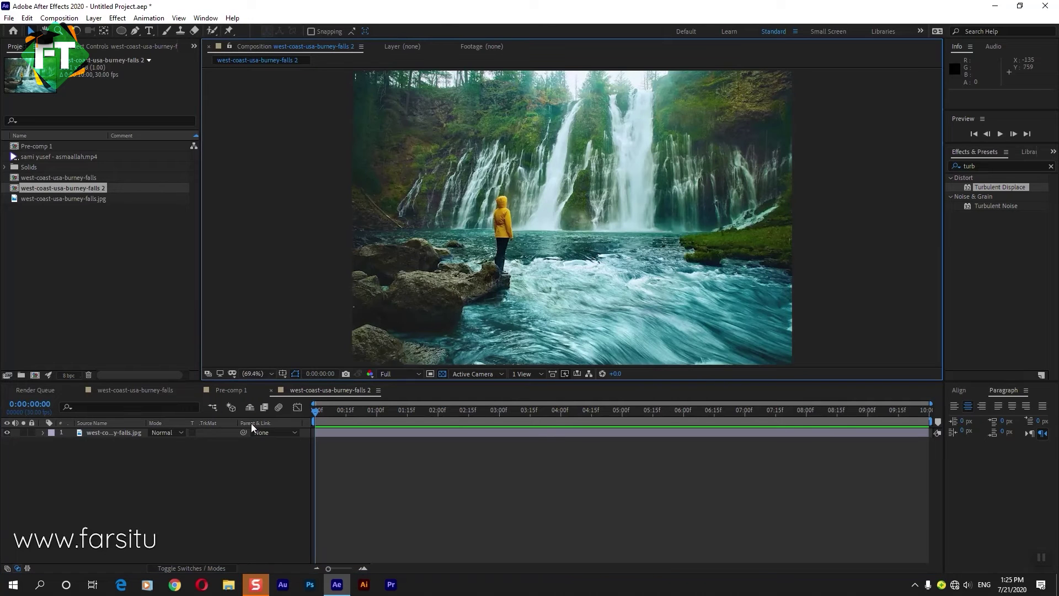
Step: Duplicate the waterfall layer, hide the lower copy, and keep the top layer selected
{"action": "left_click", "coordinate": [125, 435]}
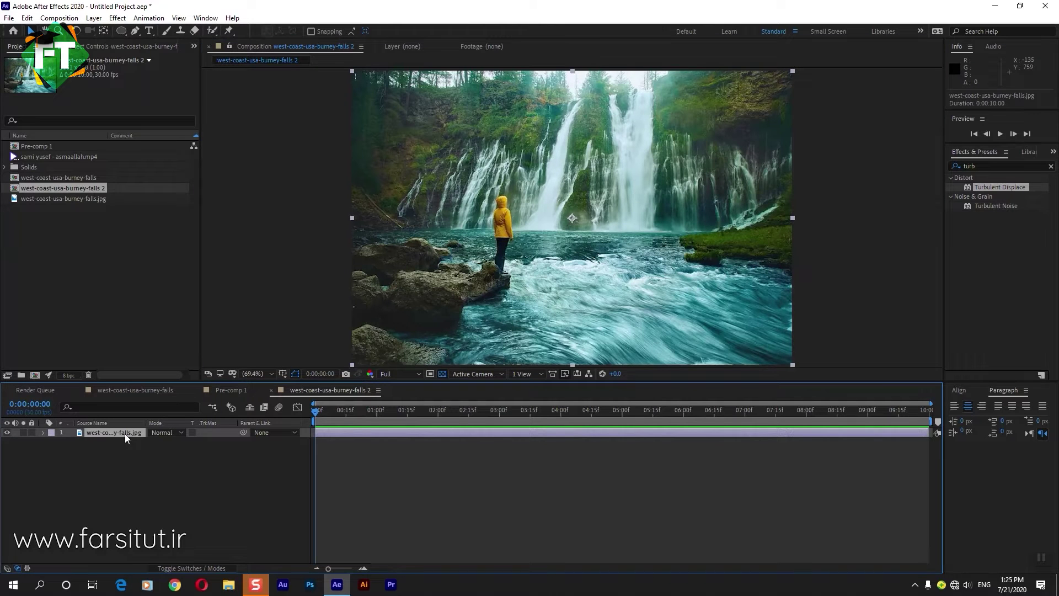
{"action": "key", "text": "ctrl+d"}
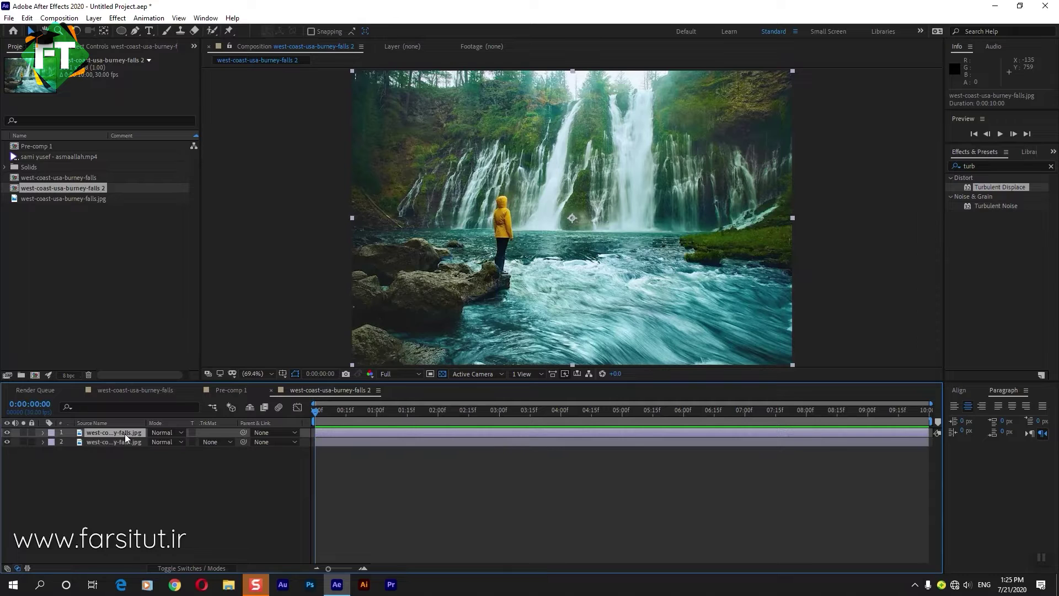
{"action": "left_click", "coordinate": [359, 484]}
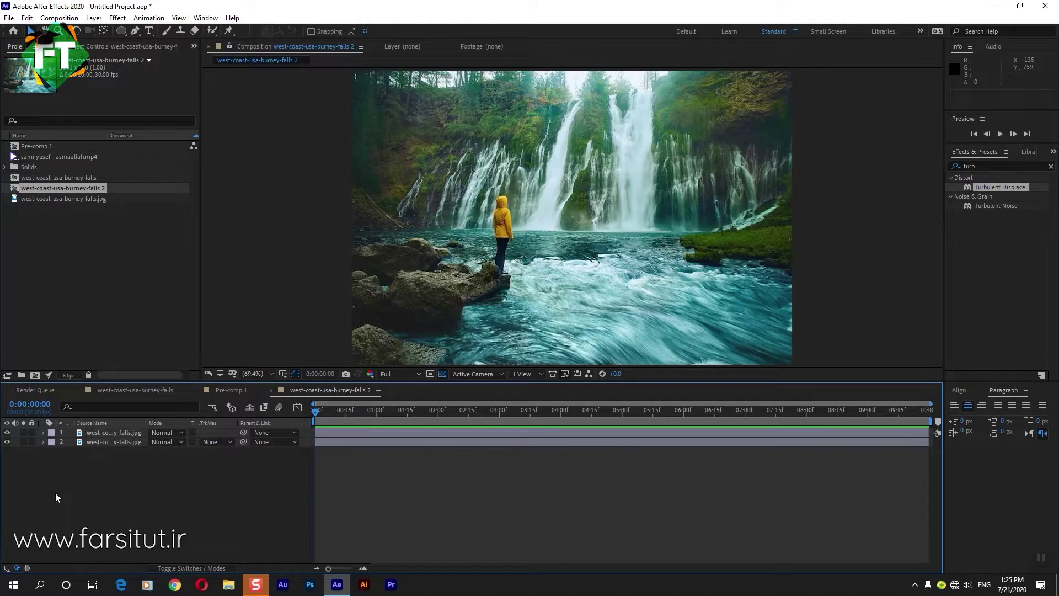
{"action": "left_click", "coordinate": [95, 443]}
{"action": "left_click", "coordinate": [7, 441]}
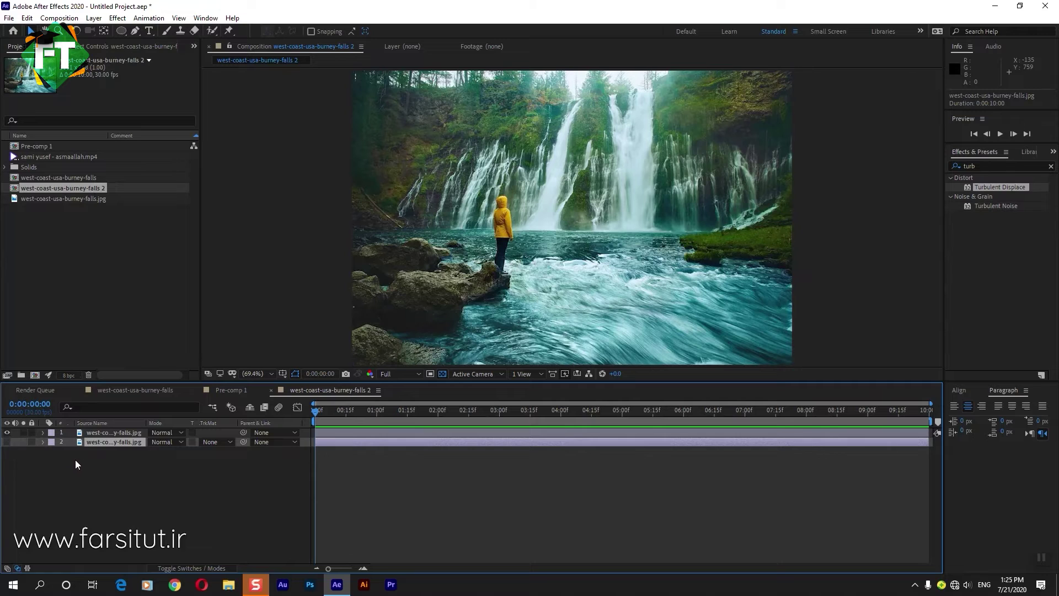
{"action": "left_click", "coordinate": [107, 433]}
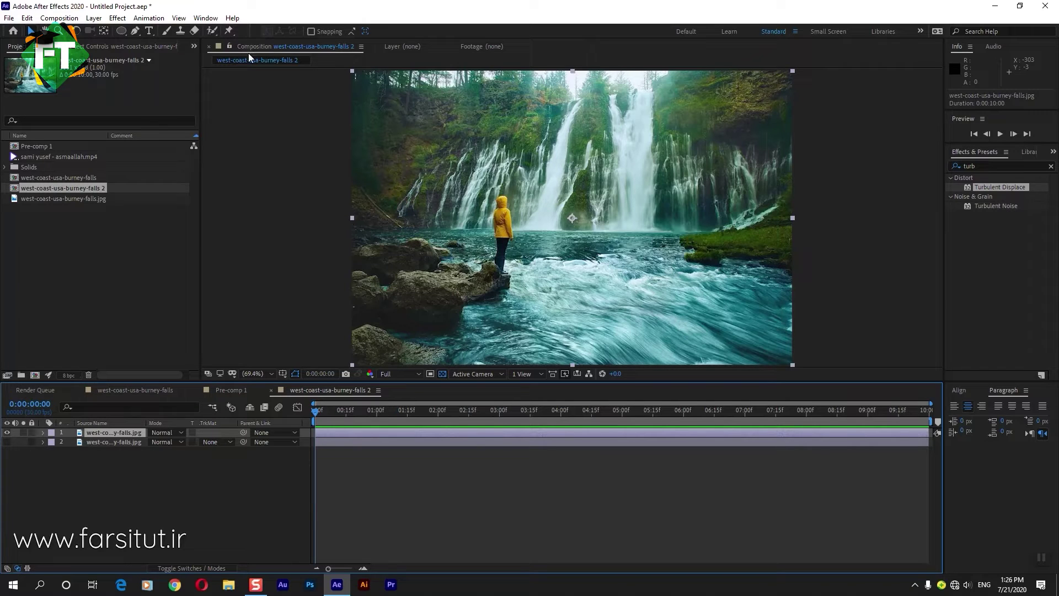
{"action": "left_click", "coordinate": [229, 31]}
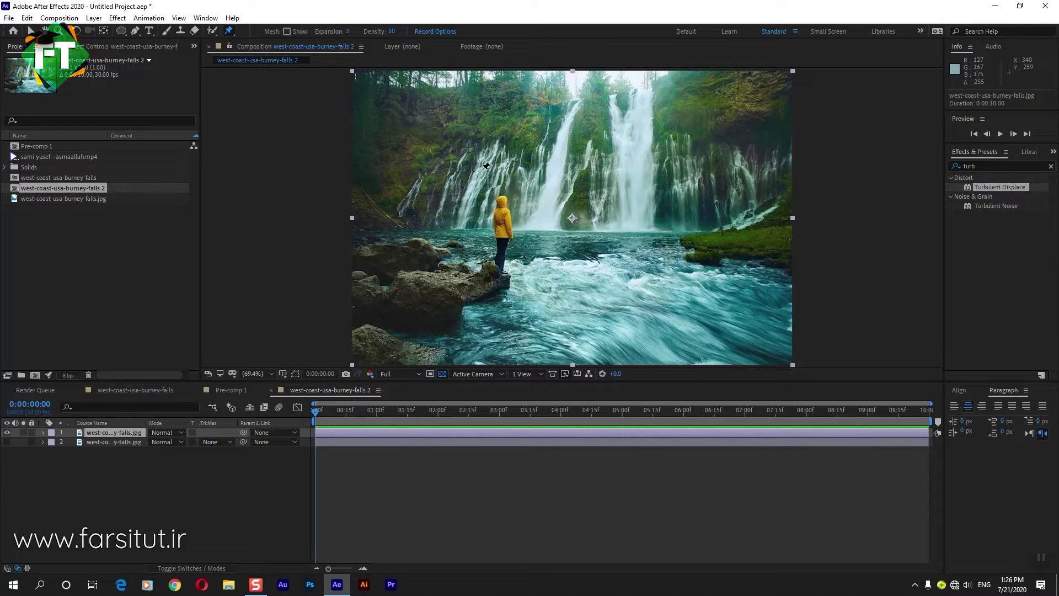
Step: Import donyayeservat-g6-mobile-png-transparent and make a composition from it
{"action": "left_click", "coordinate": [30, 30]}
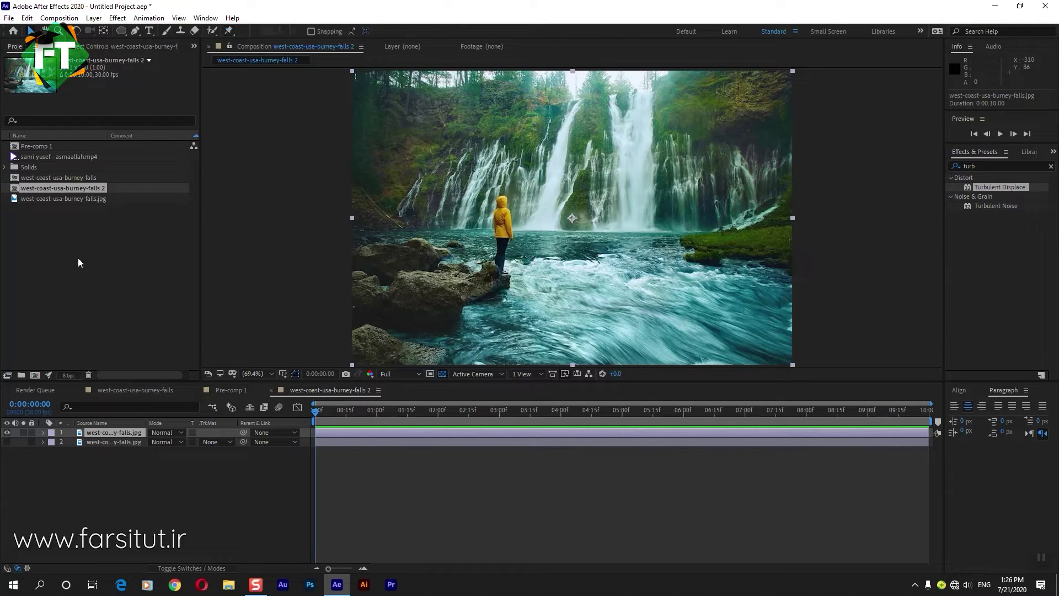
{"action": "left_click", "coordinate": [88, 267]}
{"action": "double_click", "coordinate": [72, 259]}
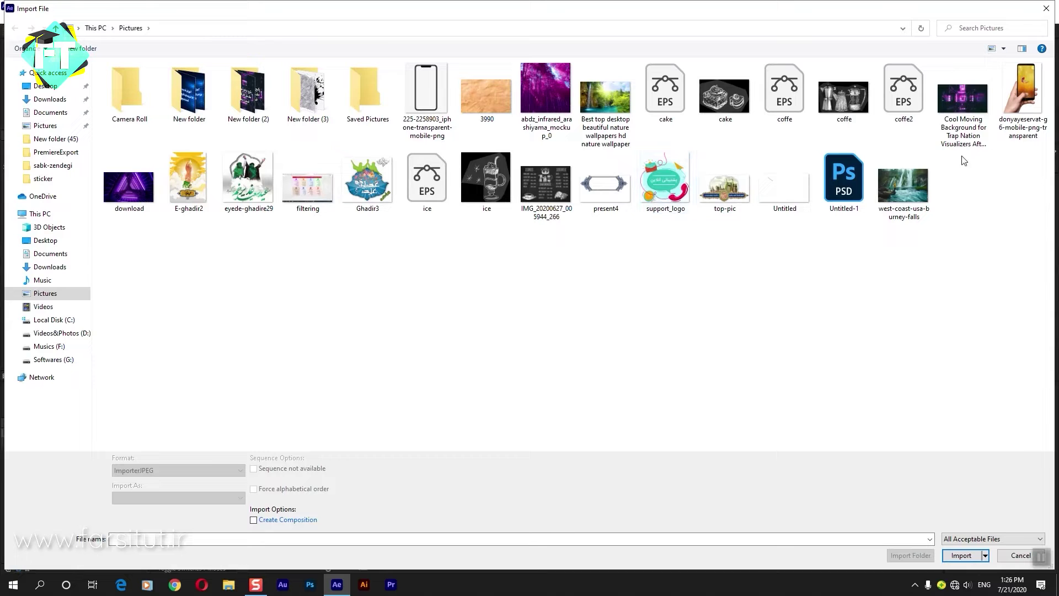
{"action": "double_click", "coordinate": [1026, 98]}
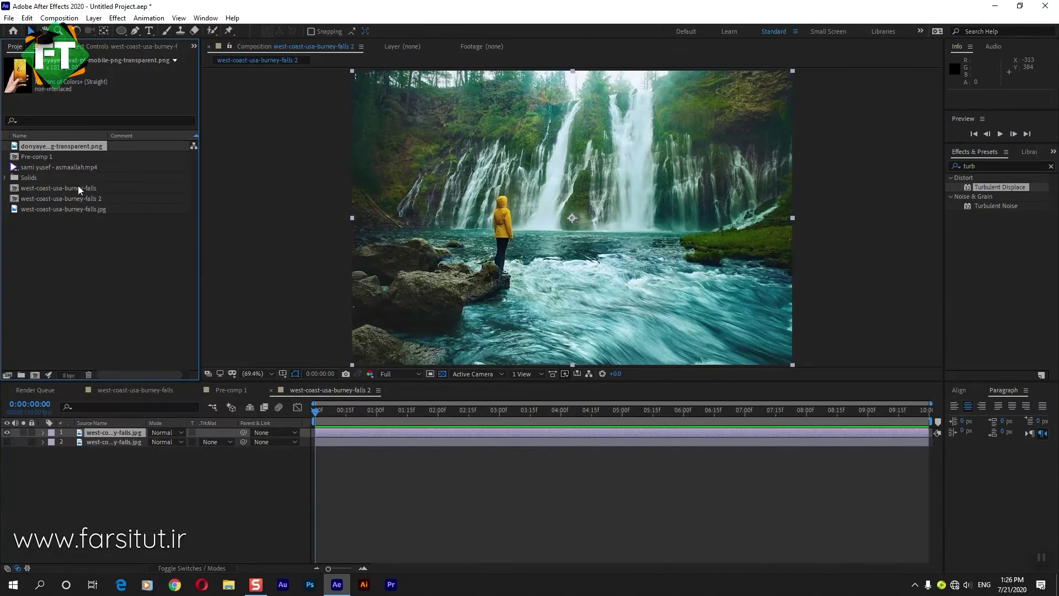
{"action": "left_click_drag", "start_coordinate": [31, 375], "coordinate": [35, 375]}
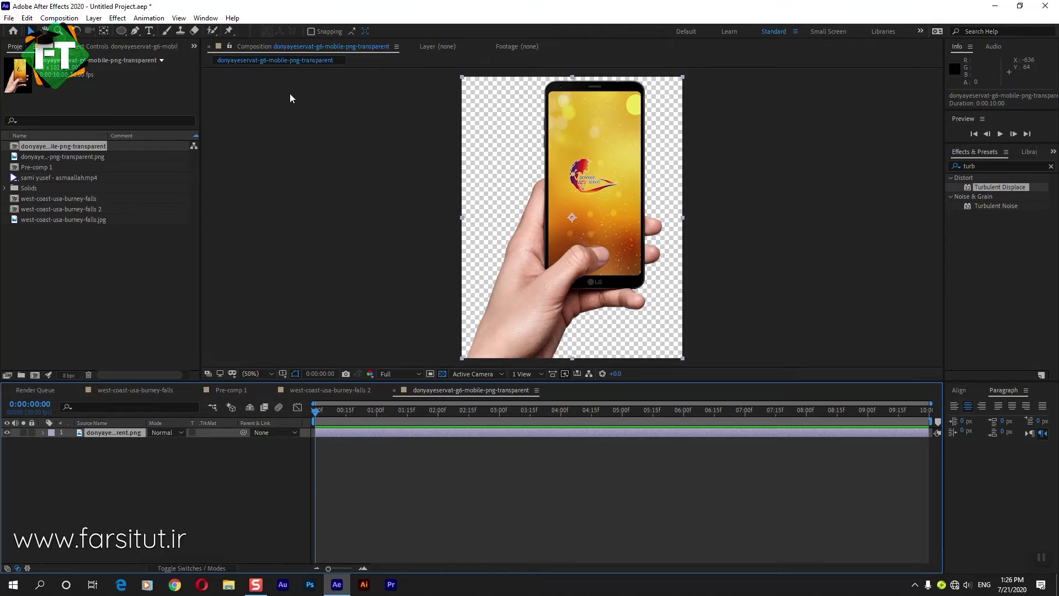
Step: Place puppet pins on the phone's four corners, thumb area and bottom of the hand
{"action": "left_click", "coordinate": [229, 31]}
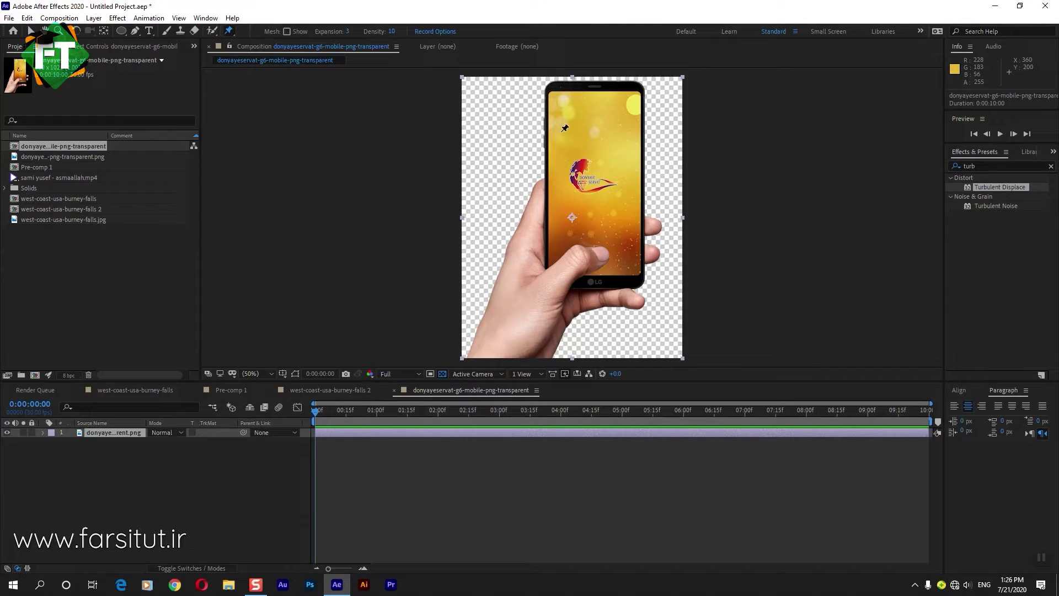
{"action": "left_click", "coordinate": [549, 93]}
{"action": "left_click", "coordinate": [639, 94]}
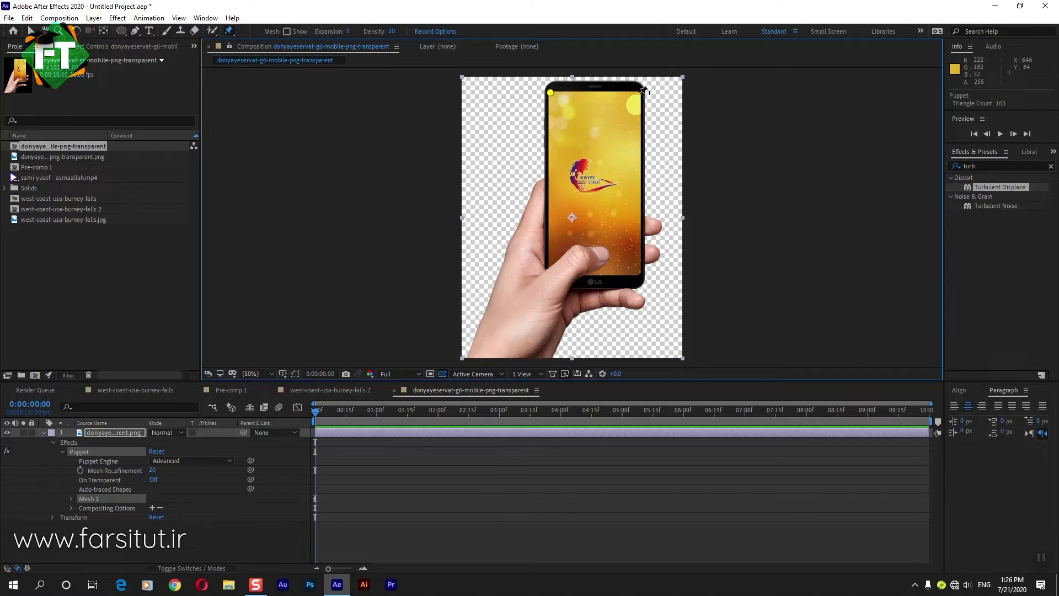
{"action": "left_click", "coordinate": [637, 275]}
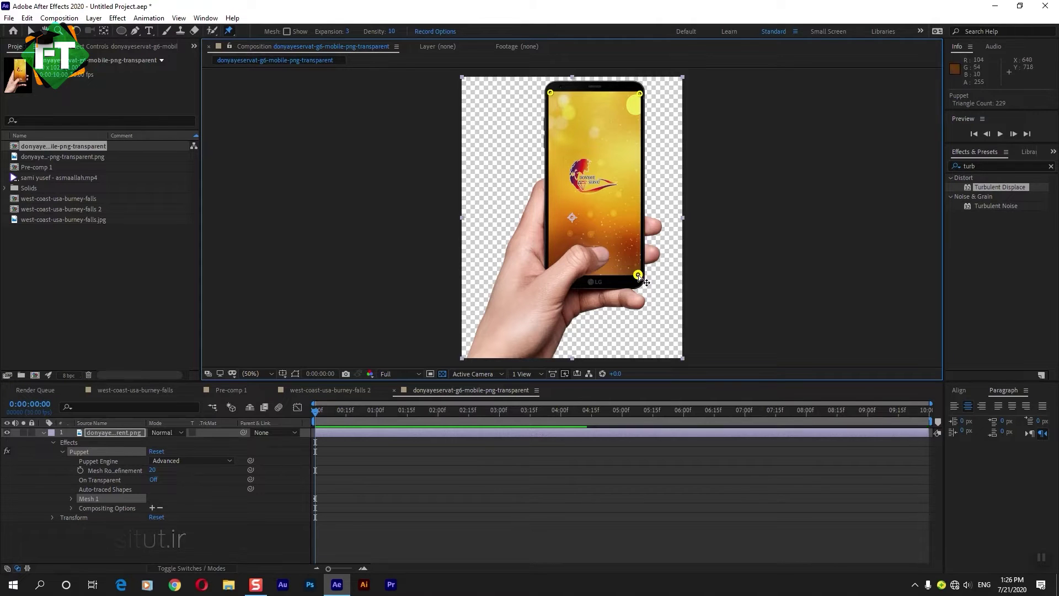
{"action": "left_click", "coordinate": [557, 274]}
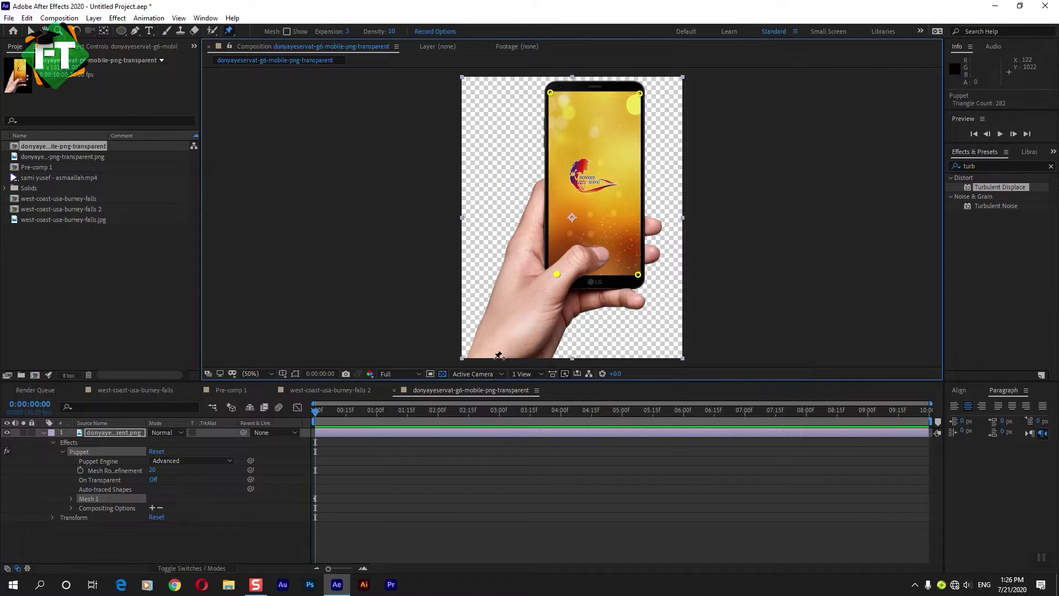
{"action": "left_click", "coordinate": [477, 353]}
Step: Drag the phone's corner pins inward to bend it into a curved shape
{"action": "mouse_move", "coordinate": [551, 92]}
{"action": "left_mouse_down"}
{"action": "mouse_move", "coordinate": [610, 159]}
{"action": "mouse_move", "coordinate": [533, 117]}
{"action": "left_mouse_up"}
{"action": "left_click_drag", "start_coordinate": [638, 274], "coordinate": [622, 241]}
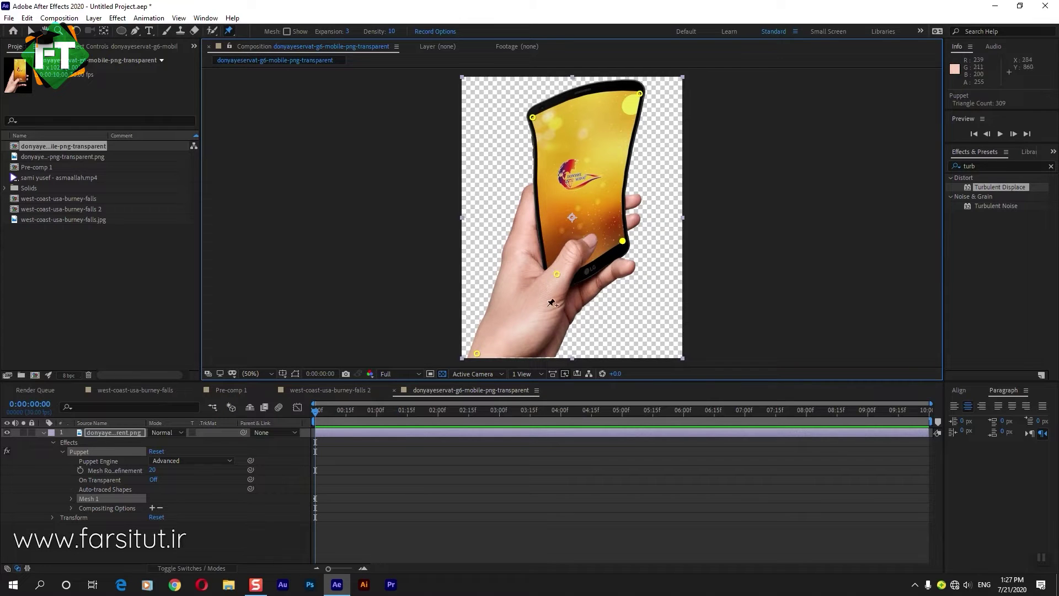
{"action": "mouse_move", "coordinate": [639, 94]}
{"action": "left_mouse_down"}
{"action": "mouse_move", "coordinate": [560, 147]}
{"action": "mouse_move", "coordinate": [634, 98]}
{"action": "left_mouse_up"}
{"action": "mouse_move", "coordinate": [532, 117]}
{"action": "left_mouse_down"}
{"action": "mouse_move", "coordinate": [568, 191]}
{"action": "mouse_move", "coordinate": [536, 114]}
{"action": "mouse_move", "coordinate": [519, 144]}
{"action": "mouse_move", "coordinate": [528, 177]}
{"action": "mouse_move", "coordinate": [508, 131]}
{"action": "left_mouse_up"}
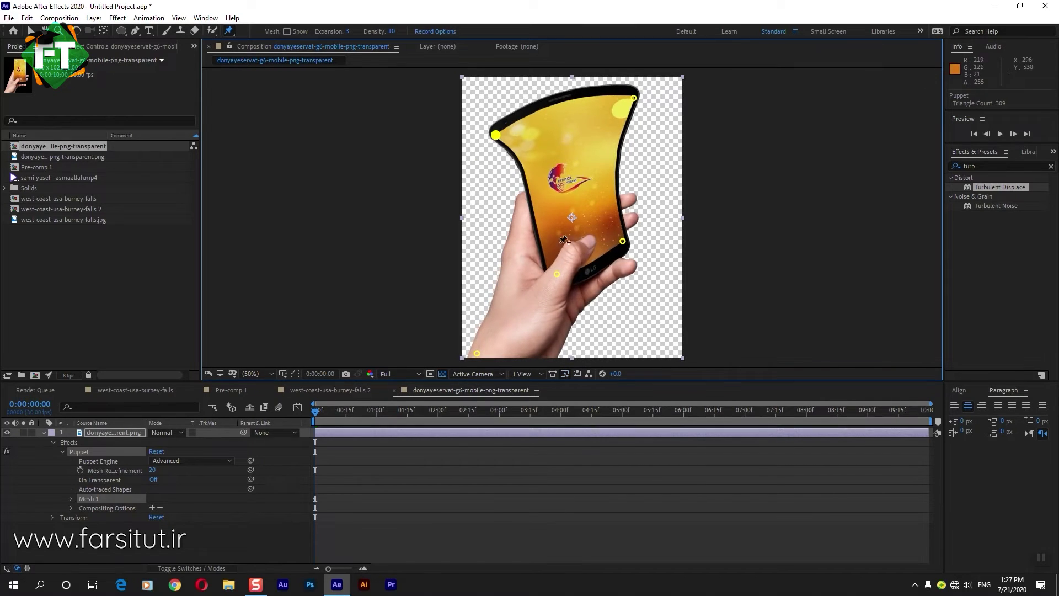
{"action": "left_click", "coordinate": [556, 276]}
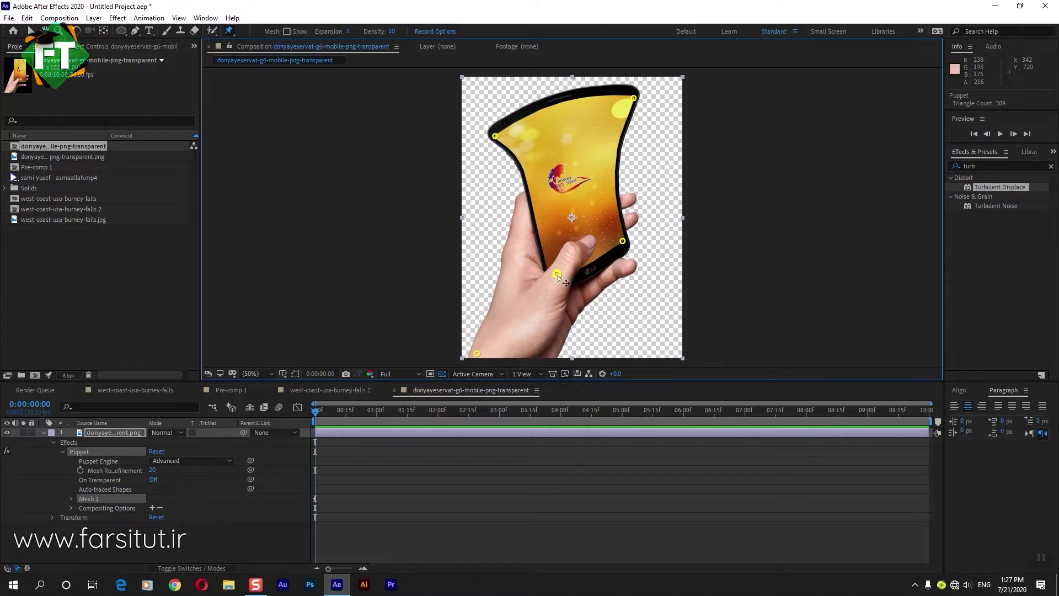
Step: Delete the phone composition from the project
{"action": "key", "text": "Delete"}
{"action": "left_click", "coordinate": [570, 307]}
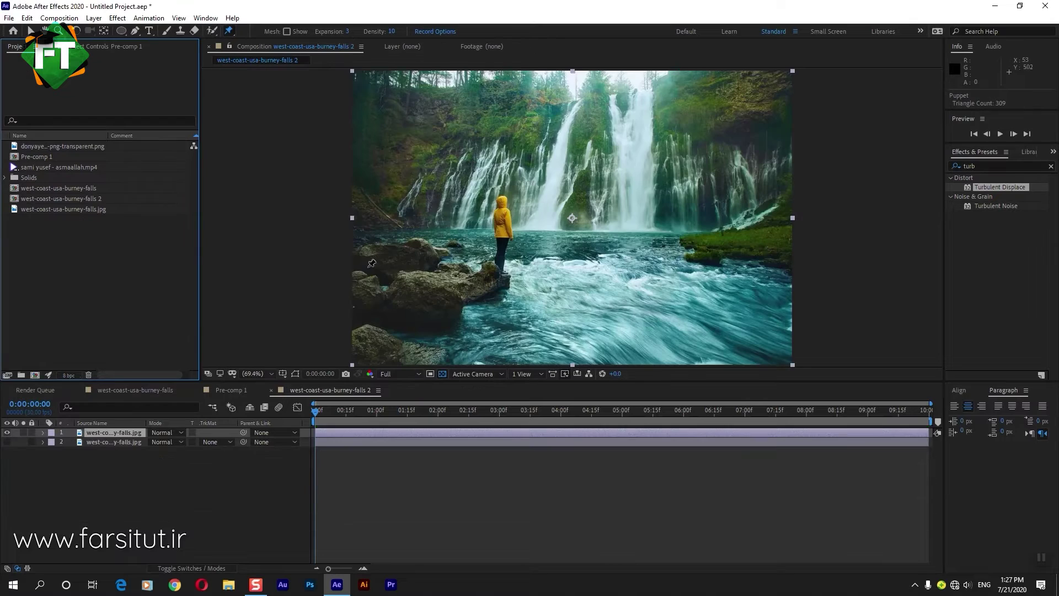
{"action": "left_click", "coordinate": [31, 31]}
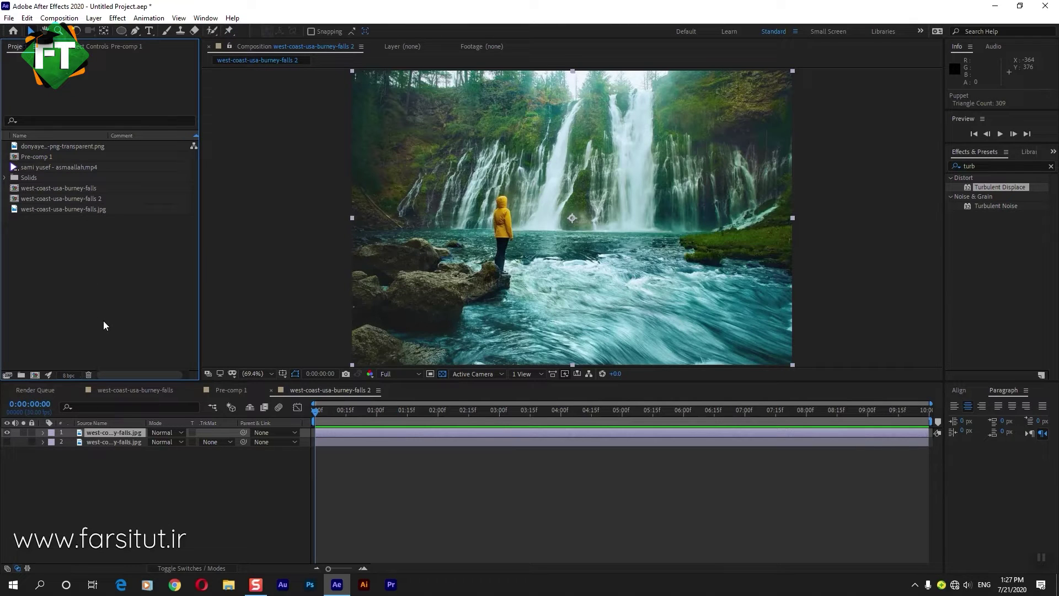
Step: Select the top waterfall layer and place a puppet pin on its top-right corner
{"action": "left_click", "coordinate": [402, 499]}
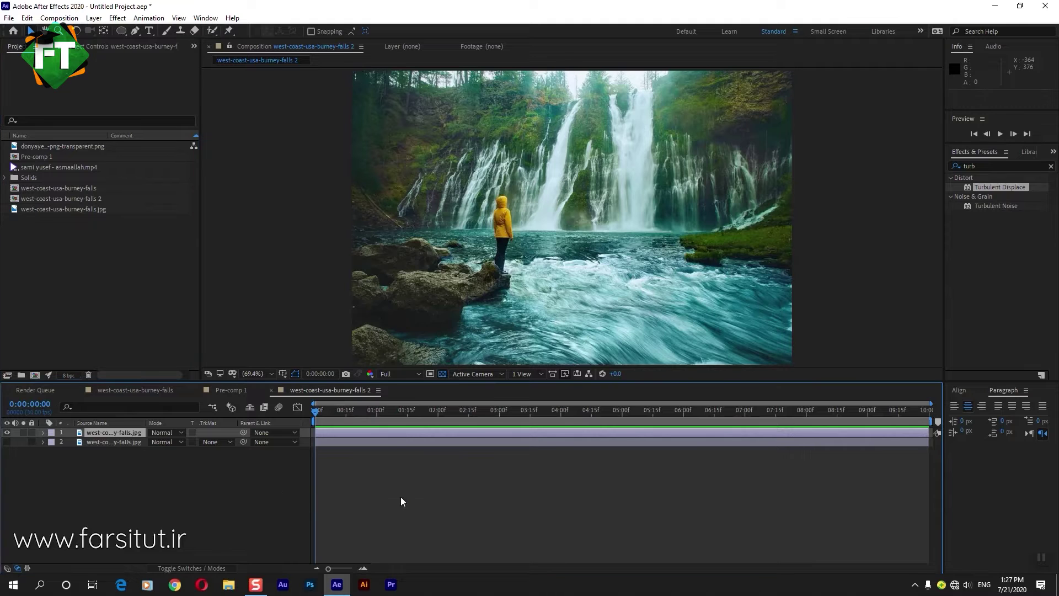
{"action": "left_click", "coordinate": [402, 434]}
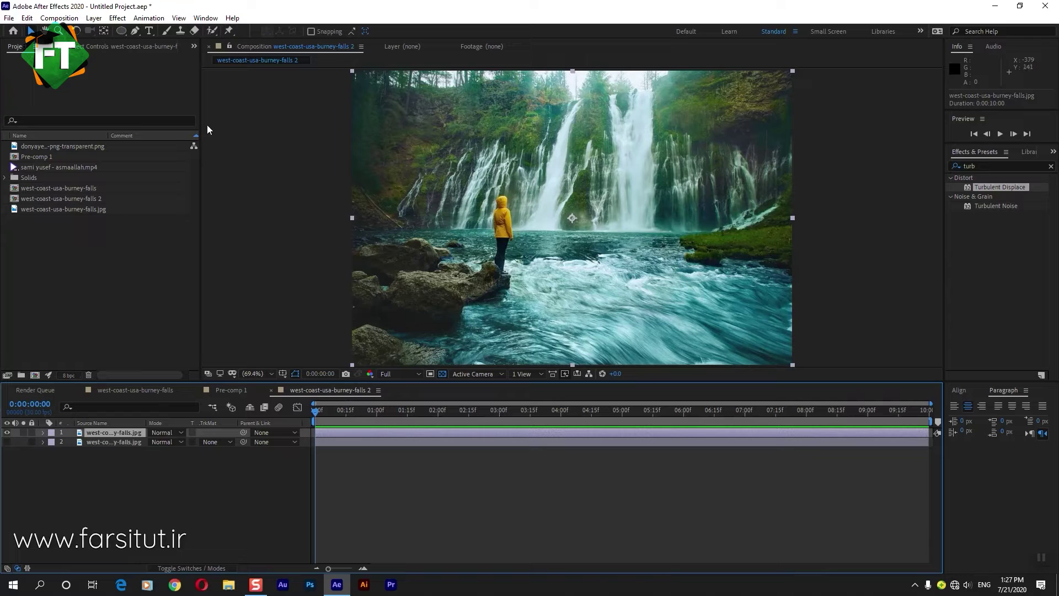
{"action": "left_click", "coordinate": [229, 31]}
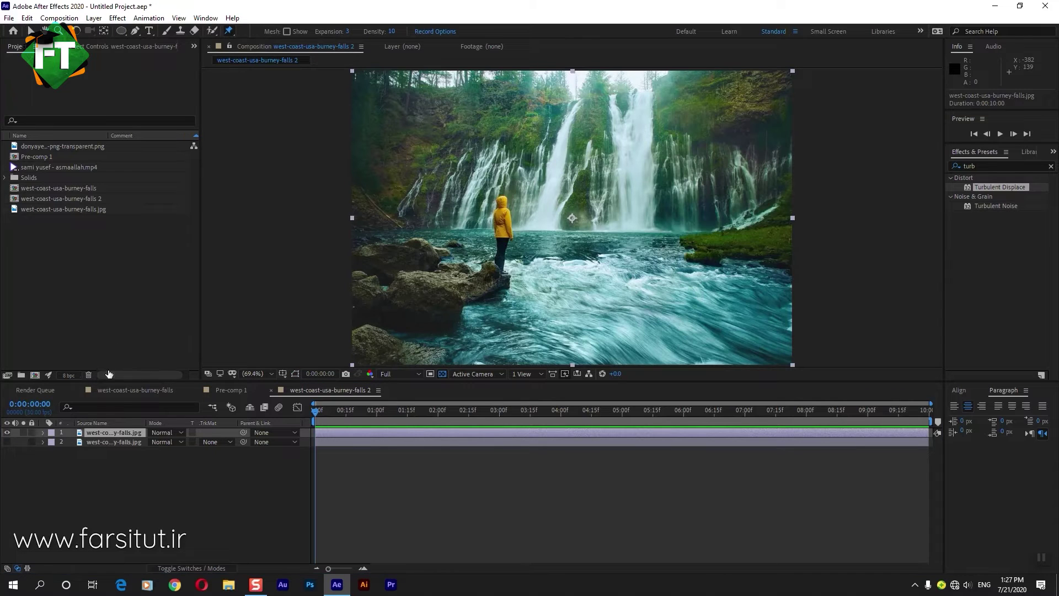
{"action": "left_click", "coordinate": [119, 437]}
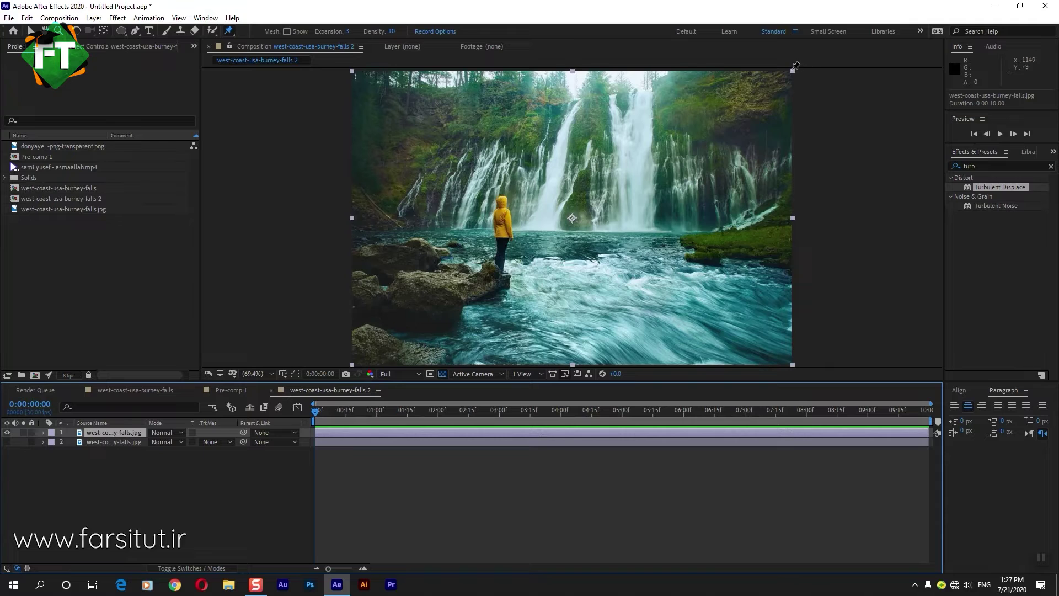
{"action": "left_click", "coordinate": [788, 74]}
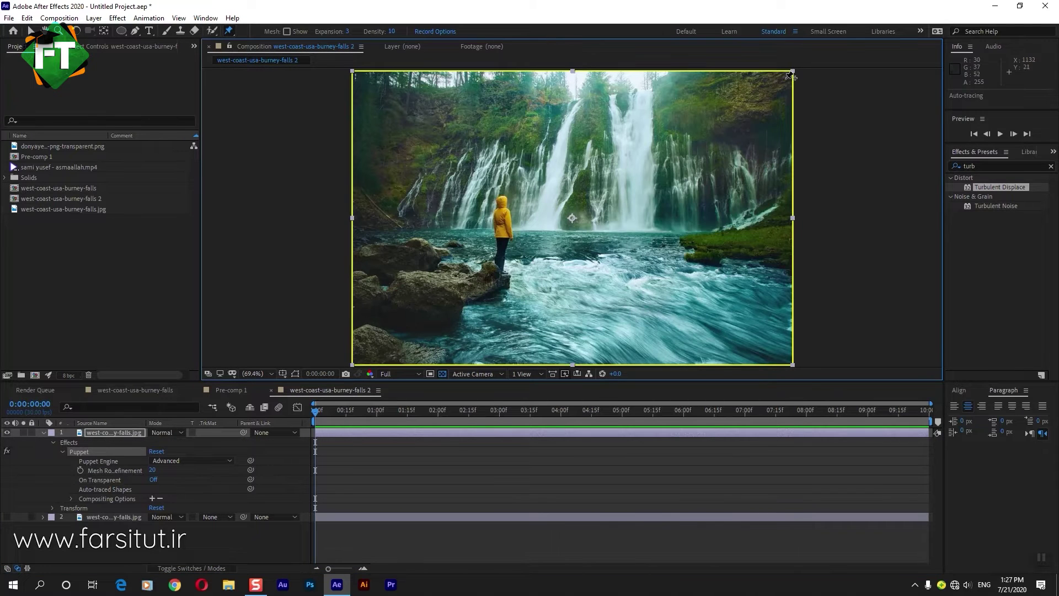
Step: Pin the image's top centre, left and right edge midpoints, and both bottom corners
{"action": "left_click", "coordinate": [573, 74]}
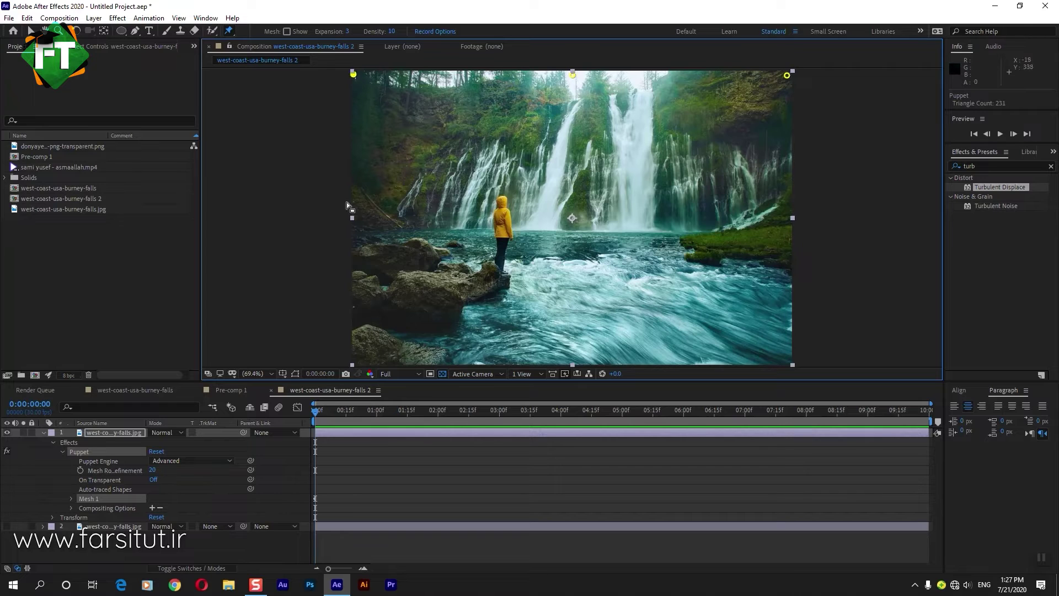
{"action": "left_click", "coordinate": [355, 218]}
{"action": "left_click", "coordinate": [358, 360]}
{"action": "left_click", "coordinate": [786, 361]}
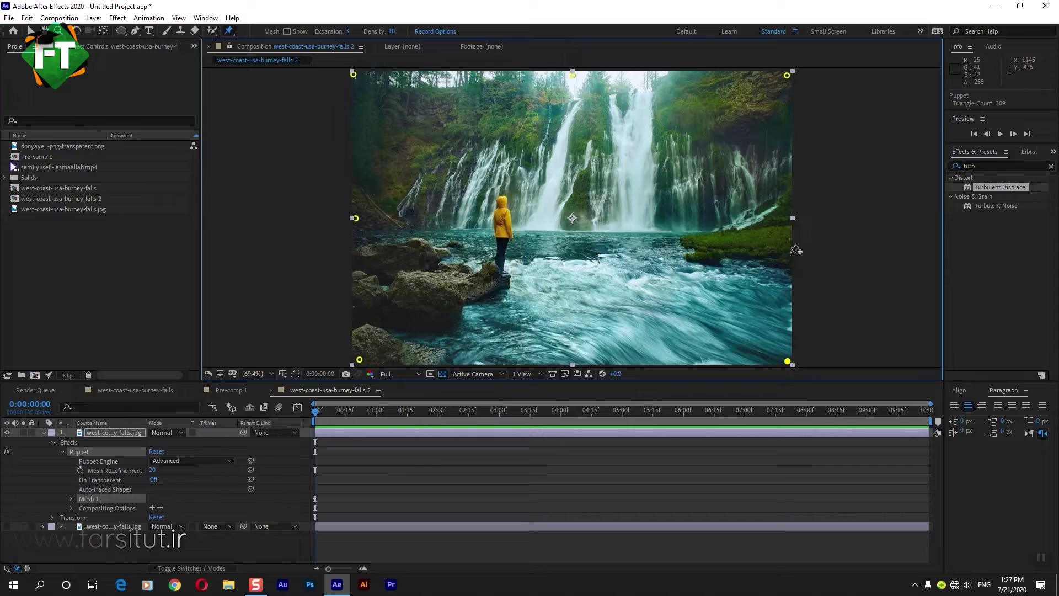
{"action": "left_click", "coordinate": [784, 217]}
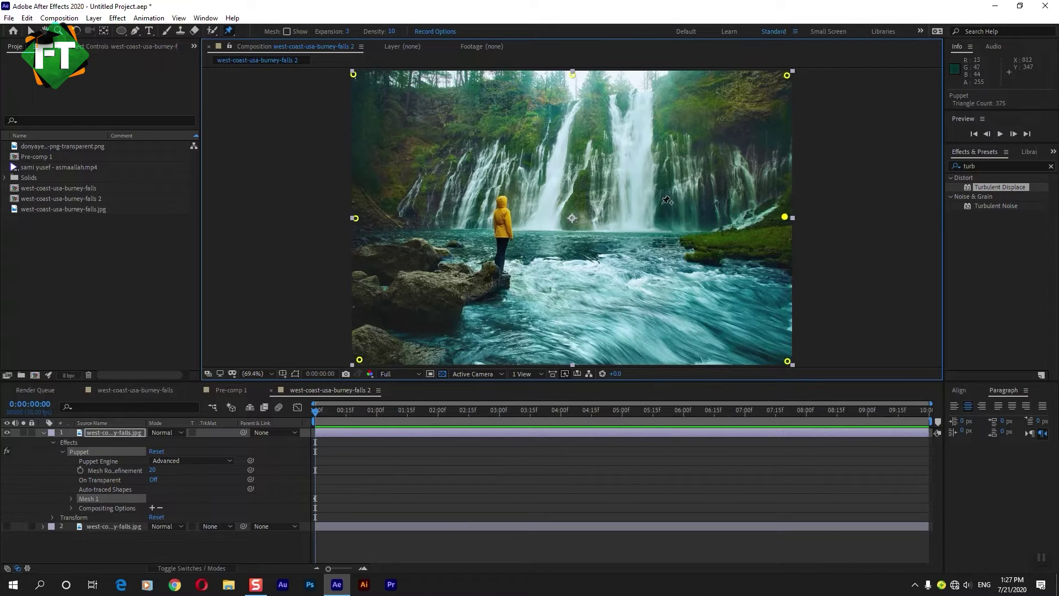
{"action": "key", "text": "period"}
{"action": "key", "text": "period"}
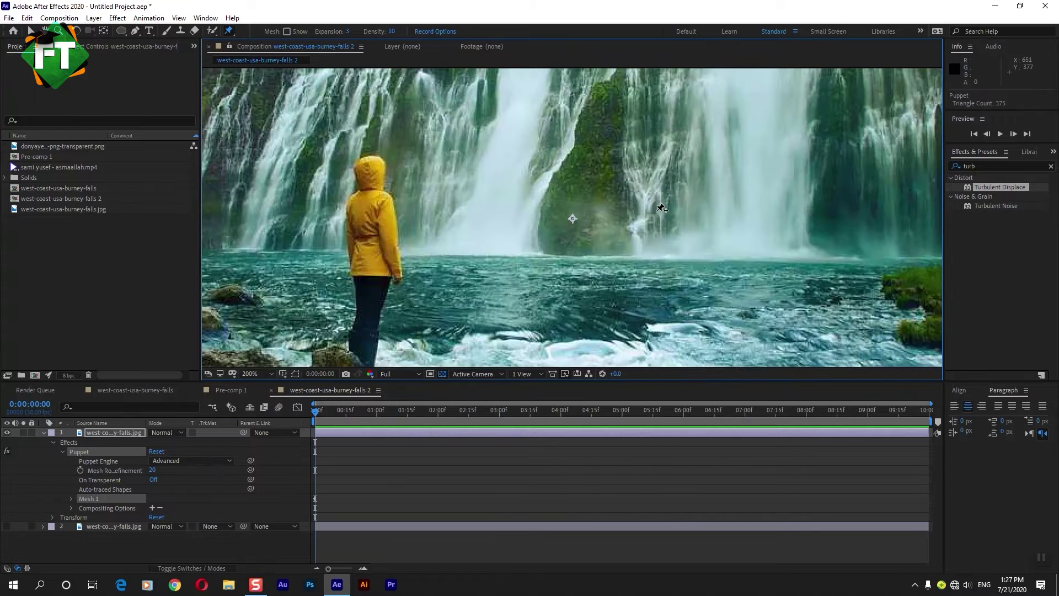
{"action": "key", "text": "comma"}
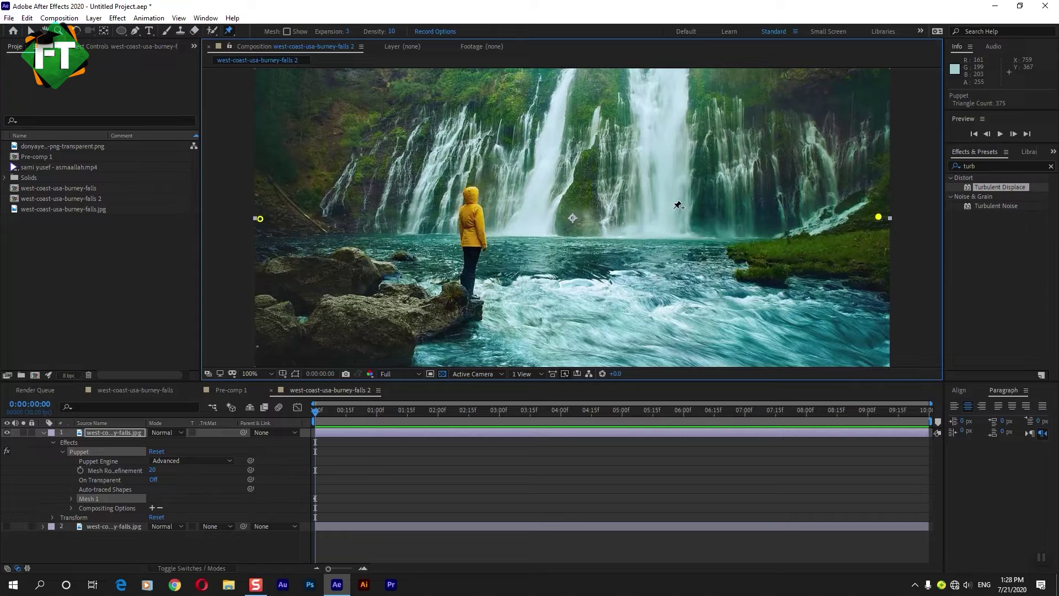
{"action": "key", "text": "h"}
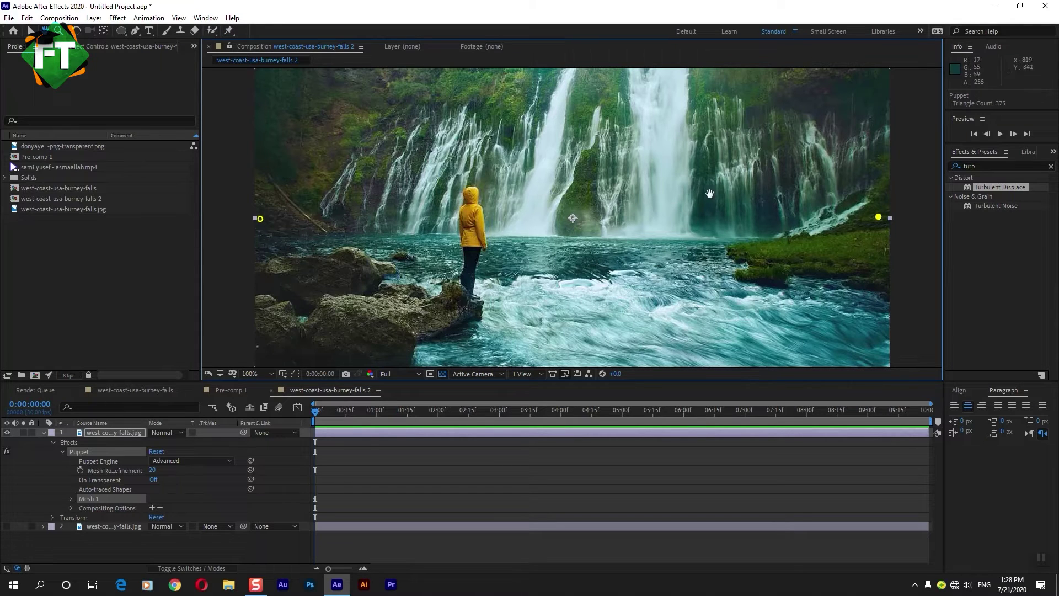
{"action": "left_click_drag", "start_coordinate": [729, 181], "coordinate": [652, 279]}
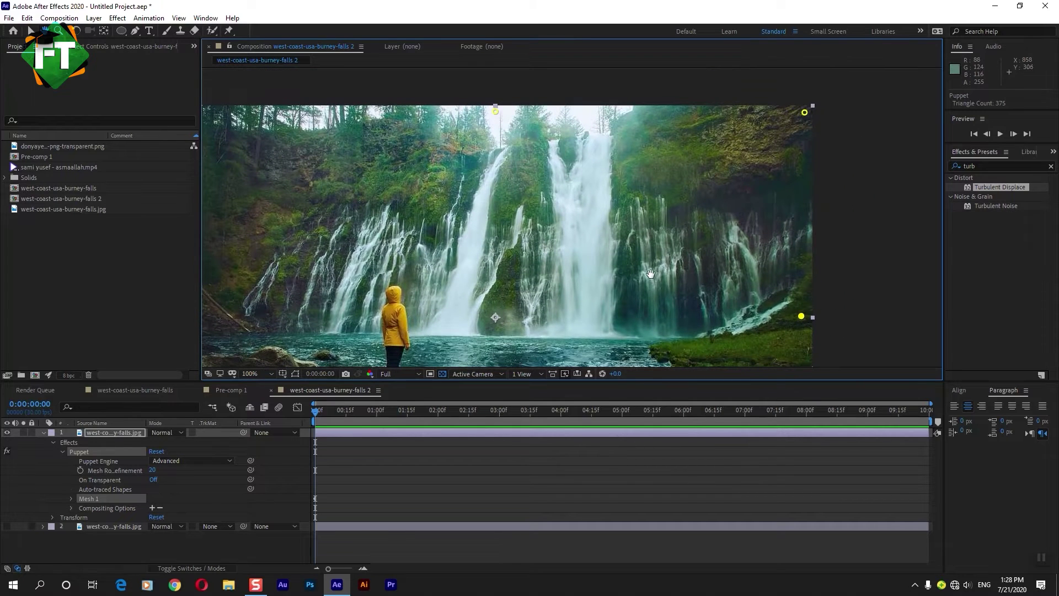
Step: Place a chain of pins from top to base of the central waterfall
{"action": "left_click", "coordinate": [30, 32]}
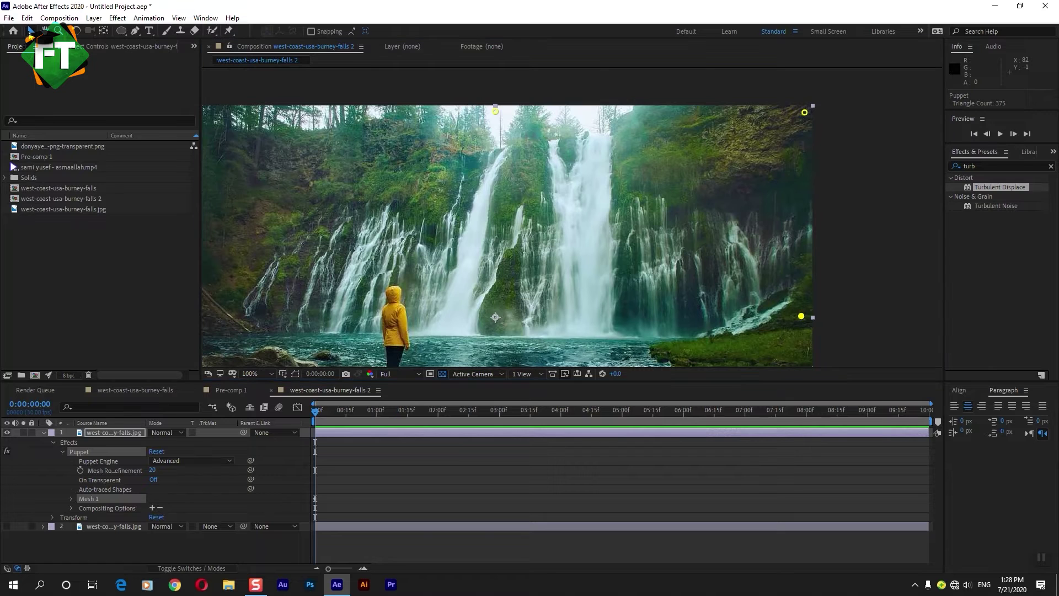
{"action": "left_click", "coordinate": [228, 33]}
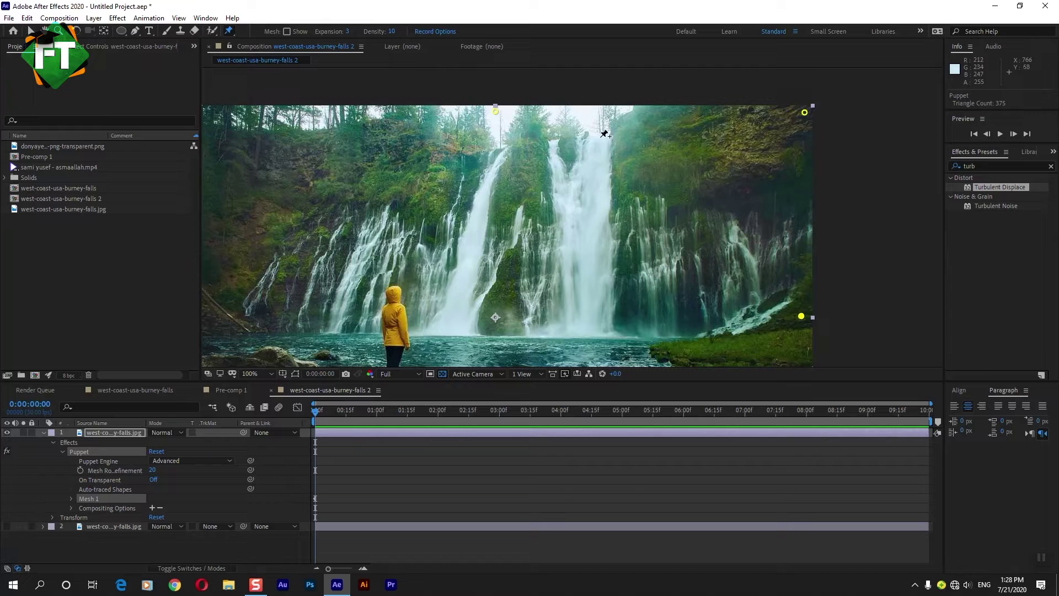
{"action": "left_click", "coordinate": [600, 137]}
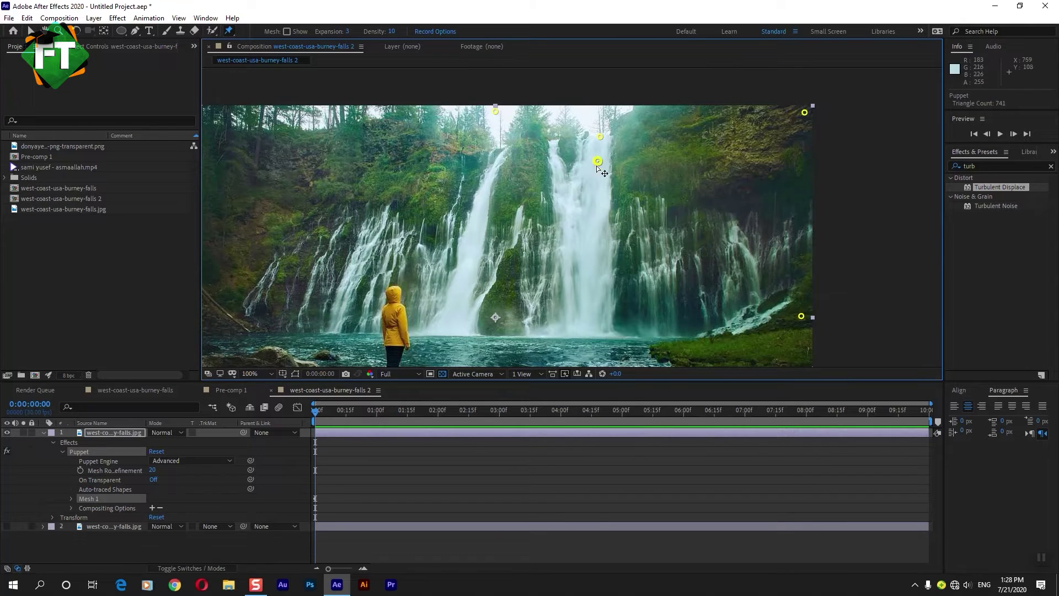
{"action": "left_click", "coordinate": [589, 211]}
{"action": "left_click", "coordinate": [582, 238]}
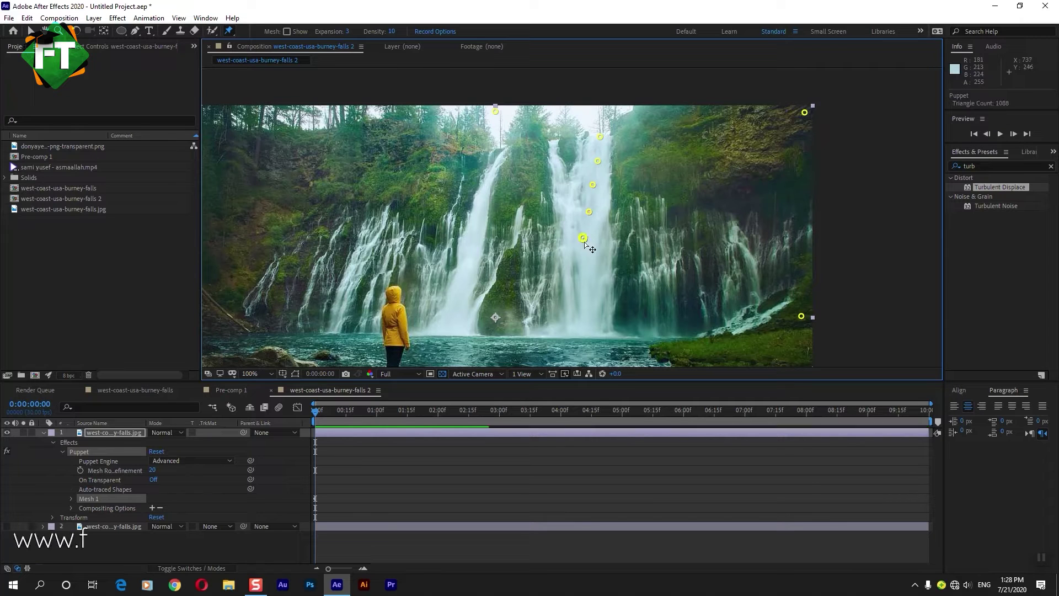
{"action": "left_click", "coordinate": [587, 258]}
{"action": "left_click", "coordinate": [585, 284]}
{"action": "left_click", "coordinate": [585, 303]}
{"action": "left_click", "coordinate": [584, 319]}
{"action": "left_click", "coordinate": [582, 333]}
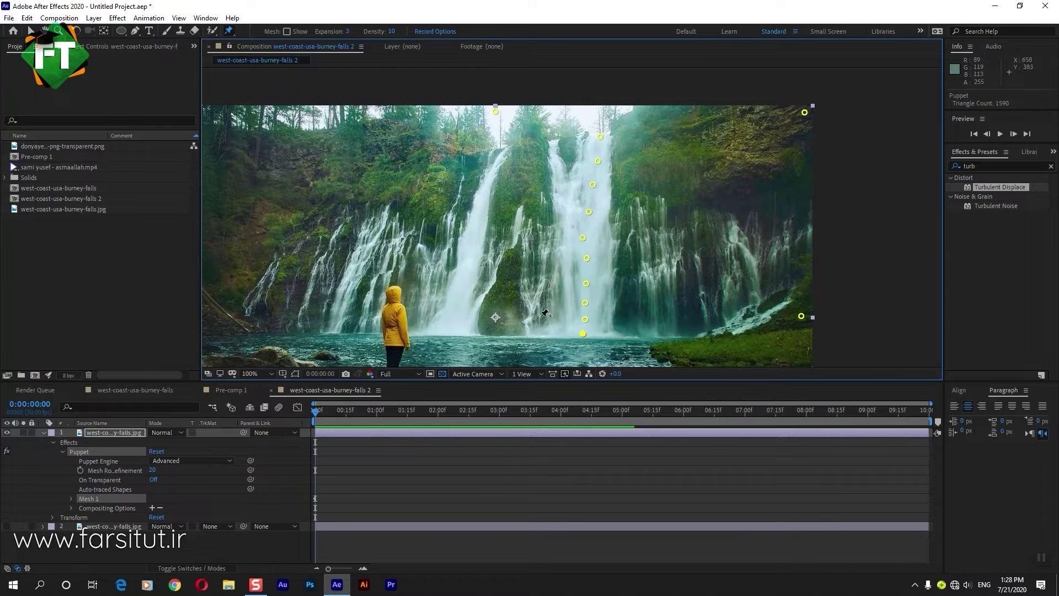
Step: Pin down the left strand of the main fall
{"action": "left_click", "coordinate": [553, 141]}
{"action": "left_click", "coordinate": [556, 164]}
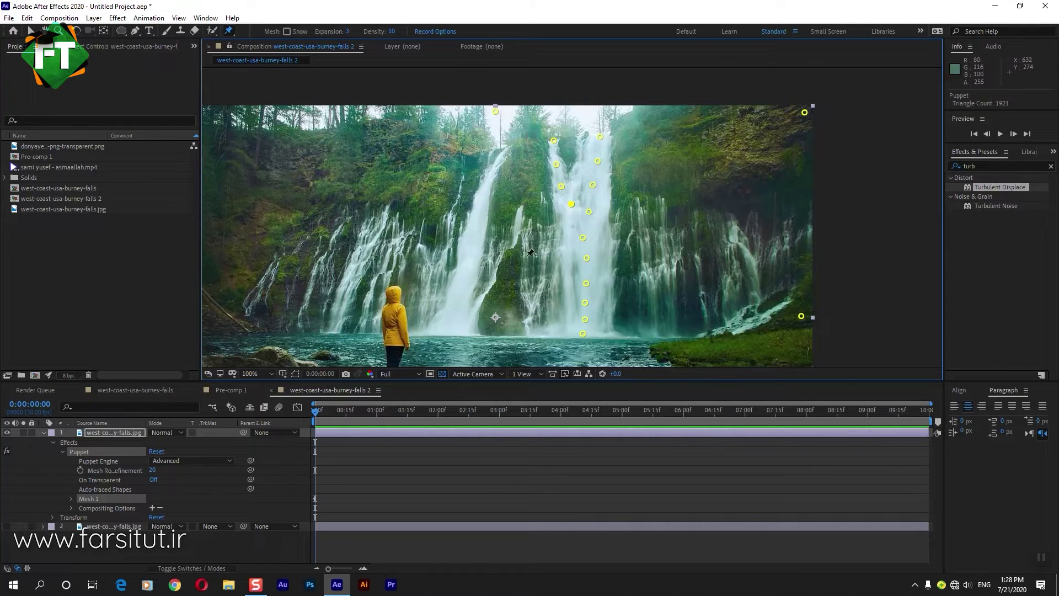
{"action": "left_click", "coordinate": [520, 206]}
{"action": "left_click", "coordinate": [516, 220]}
{"action": "left_click", "coordinate": [515, 241]}
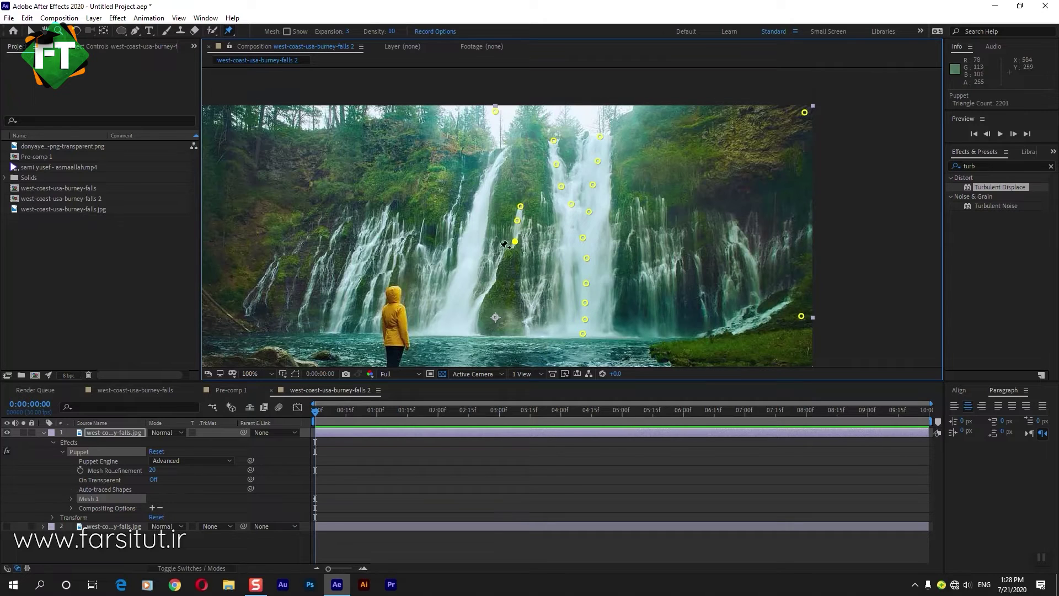
Step: Pin the left waterfall from its top to its base
{"action": "left_click", "coordinate": [500, 153]}
{"action": "left_click", "coordinate": [487, 185]}
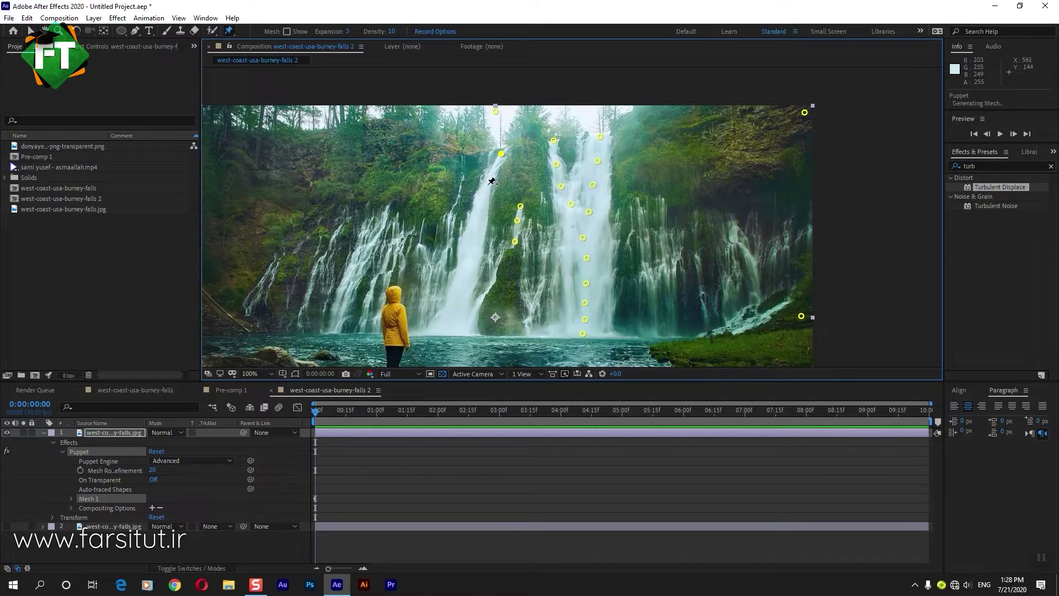
{"action": "left_click", "coordinate": [477, 213]}
{"action": "left_click", "coordinate": [469, 239]}
{"action": "left_click", "coordinate": [462, 297]}
{"action": "left_click", "coordinate": [456, 327]}
Step: Pin the cascades on the far left down to their base
{"action": "left_click", "coordinate": [376, 231]}
{"action": "left_click", "coordinate": [358, 254]}
{"action": "left_click", "coordinate": [347, 279]}
{"action": "left_click", "coordinate": [343, 303]}
{"action": "left_click", "coordinate": [332, 328]}
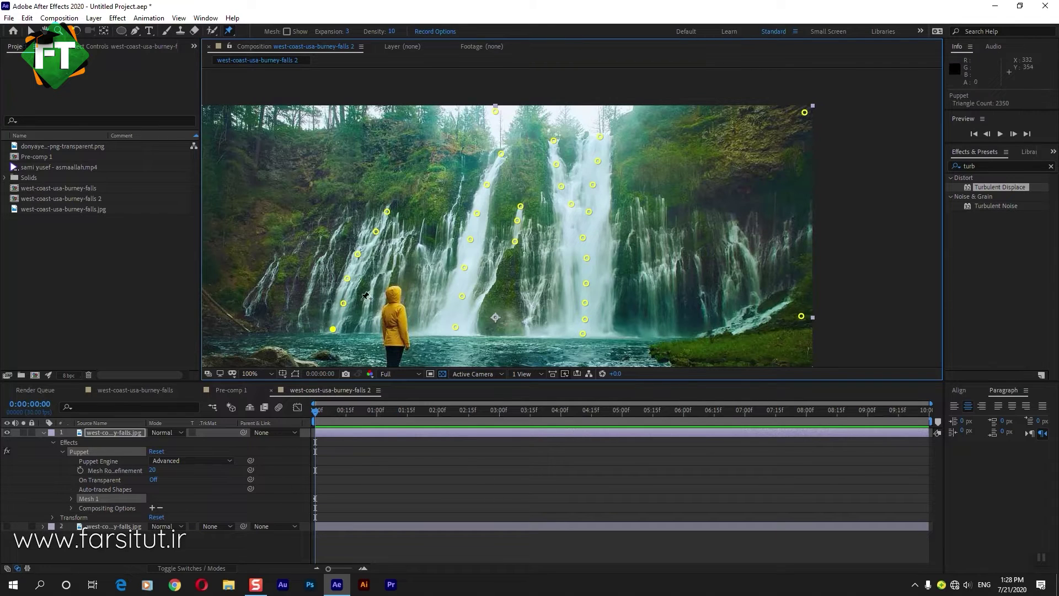
Step: Pin the right-side cascades down toward the grass
{"action": "left_click", "coordinate": [734, 223]}
{"action": "left_click", "coordinate": [739, 240]}
{"action": "left_click", "coordinate": [749, 258]}
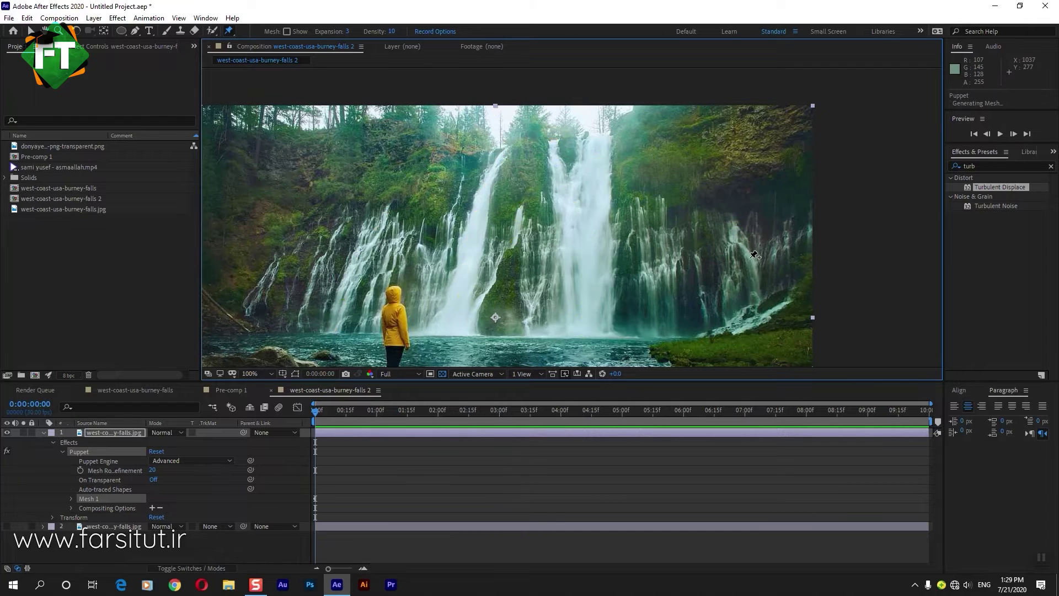
{"action": "left_click", "coordinate": [757, 284]}
{"action": "left_click", "coordinate": [757, 309]}
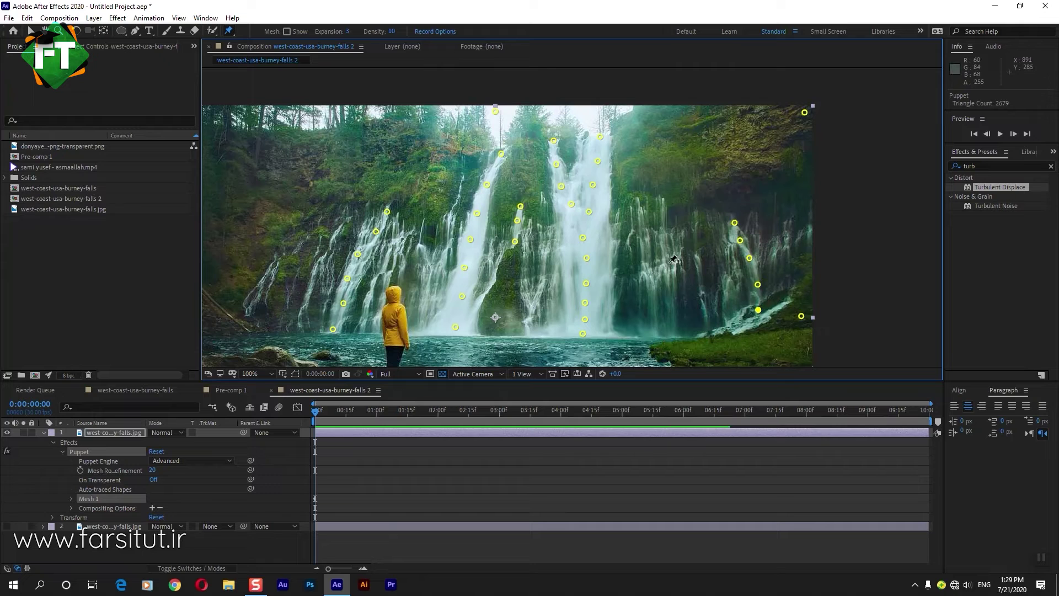
Step: Pin the water below the falls, across the right-hand current, and in front of the rock
{"action": "key", "text": "h"}
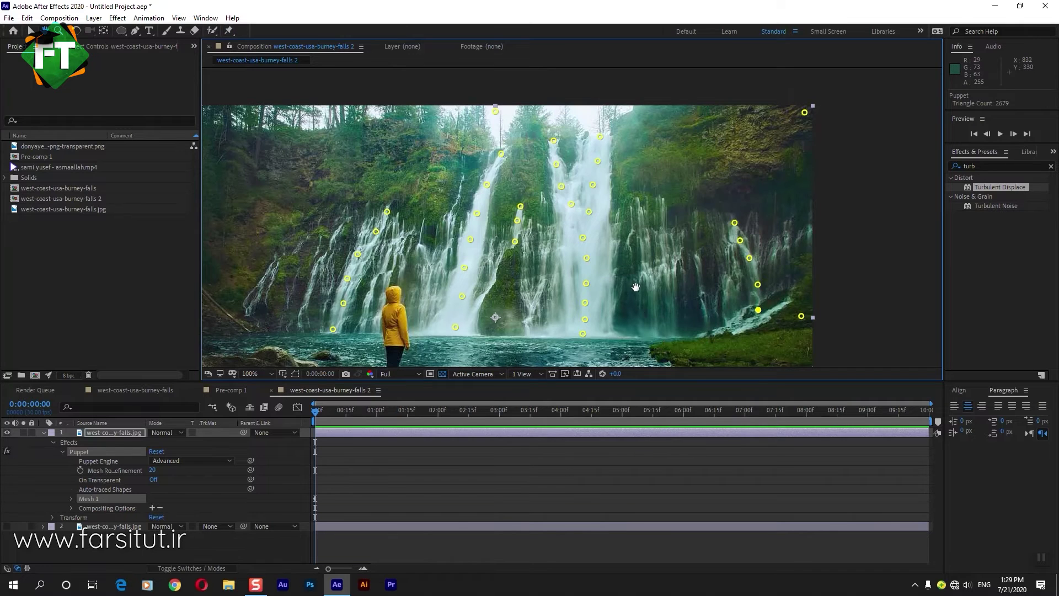
{"action": "left_click_drag", "start_coordinate": [636, 287], "coordinate": [595, 112]}
{"action": "key", "text": "ctrl+p"}
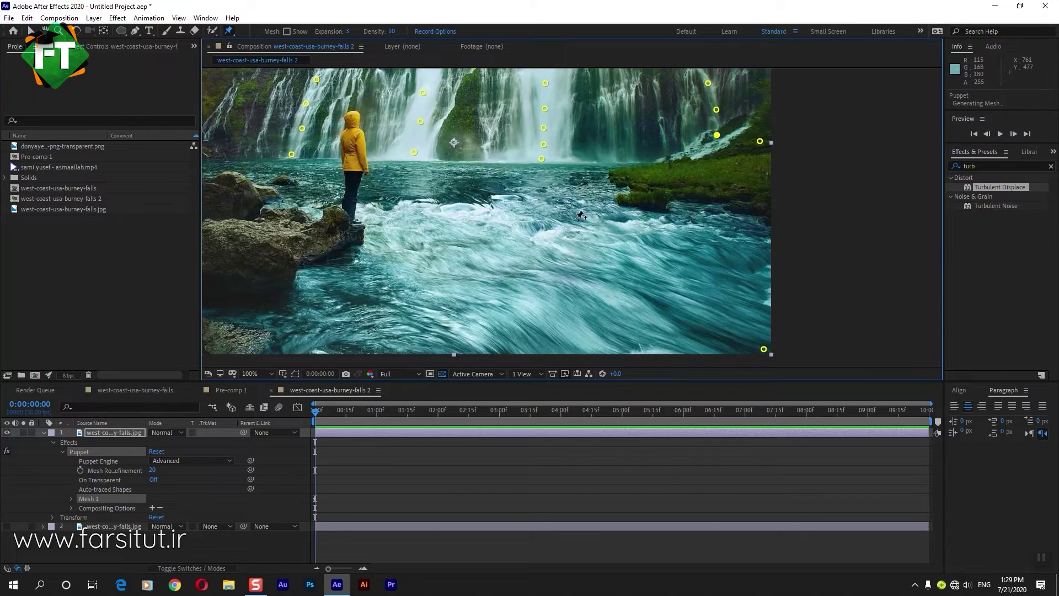
{"action": "left_click", "coordinate": [585, 214]}
{"action": "left_click", "coordinate": [678, 240]}
{"action": "left_click", "coordinate": [723, 253]}
{"action": "left_click", "coordinate": [755, 271]}
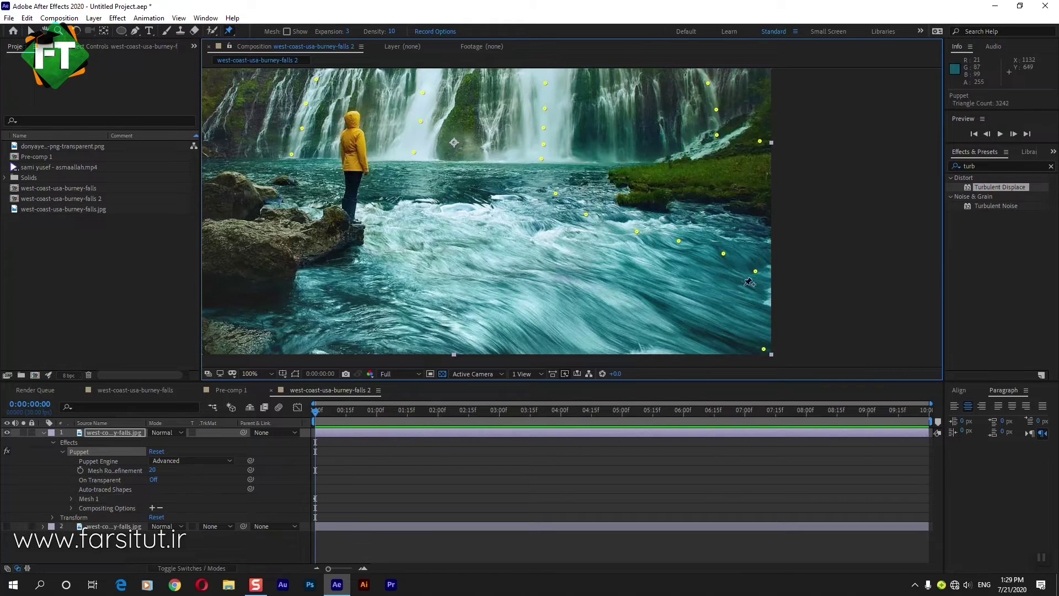
{"action": "left_click", "coordinate": [498, 209]}
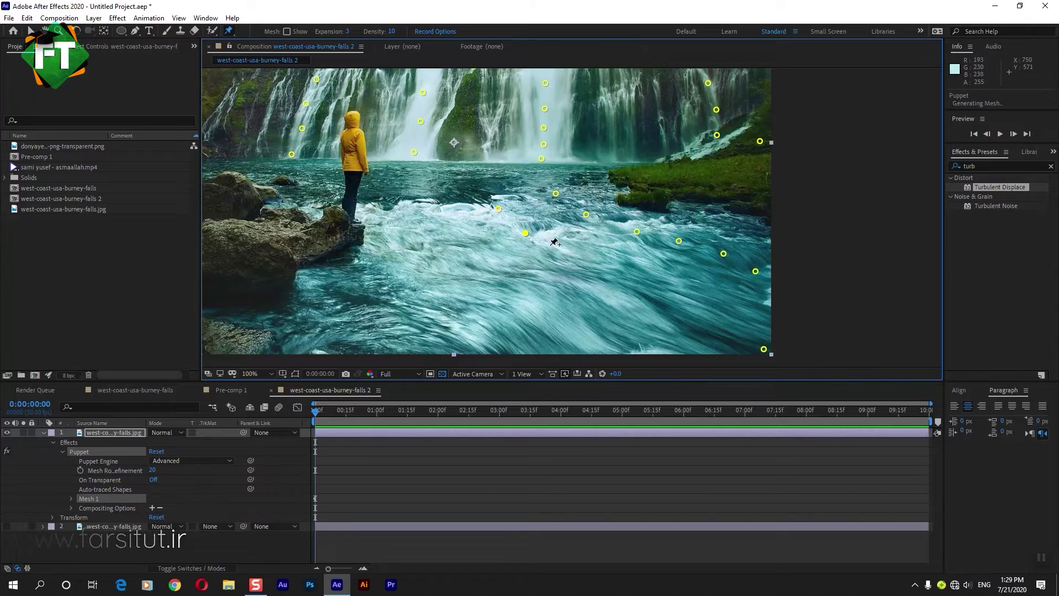
Step: Add a pin in the lower right-hand water and fit the whole image in the viewer
{"action": "left_click", "coordinate": [695, 307]}
{"action": "left_click", "coordinate": [788, 351]}
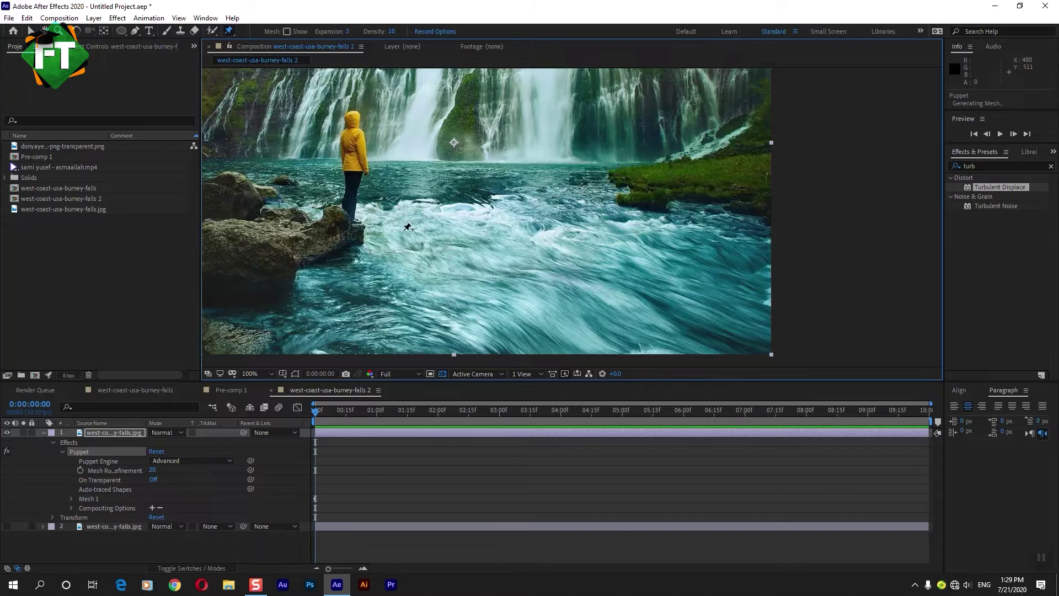
{"action": "left_click", "coordinate": [413, 237]}
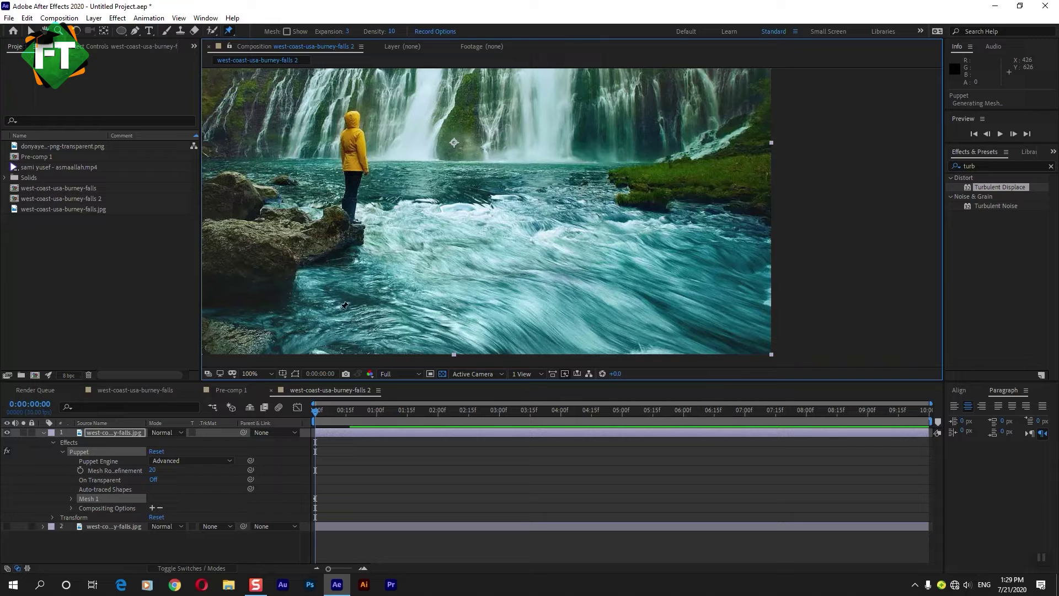
{"action": "left_click", "coordinate": [32, 31]}
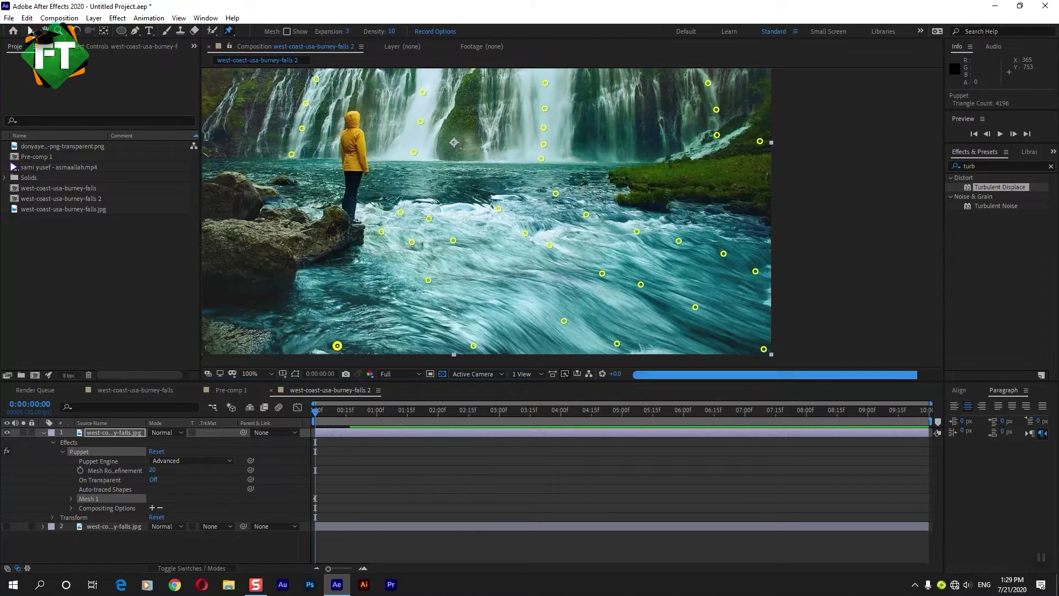
{"action": "left_click", "coordinate": [270, 374]}
{"action": "left_click", "coordinate": [271, 190]}
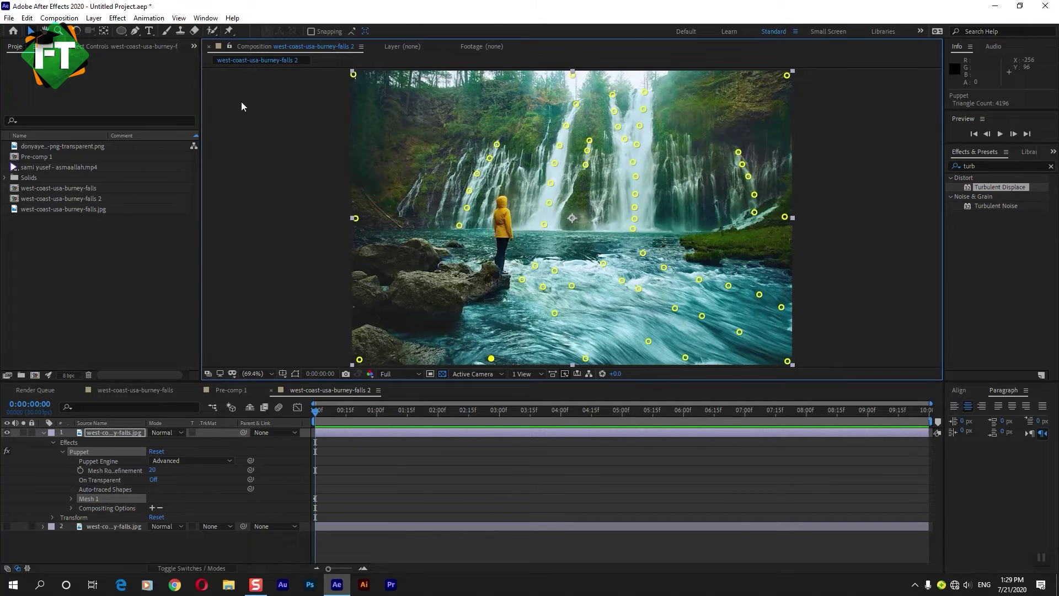
Step: Collapse the top layer, add a pin in the lower-left water, and move the time to 0:00:03:00
{"action": "left_click", "coordinate": [229, 31]}
{"action": "left_click", "coordinate": [43, 432]}
{"action": "left_click", "coordinate": [340, 435]}
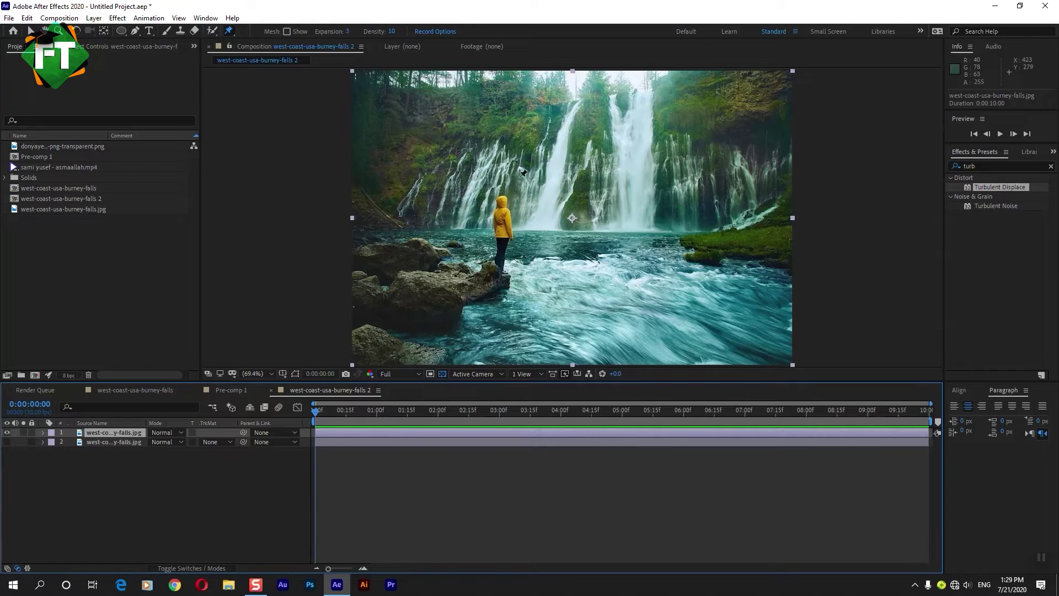
{"action": "left_click", "coordinate": [493, 332]}
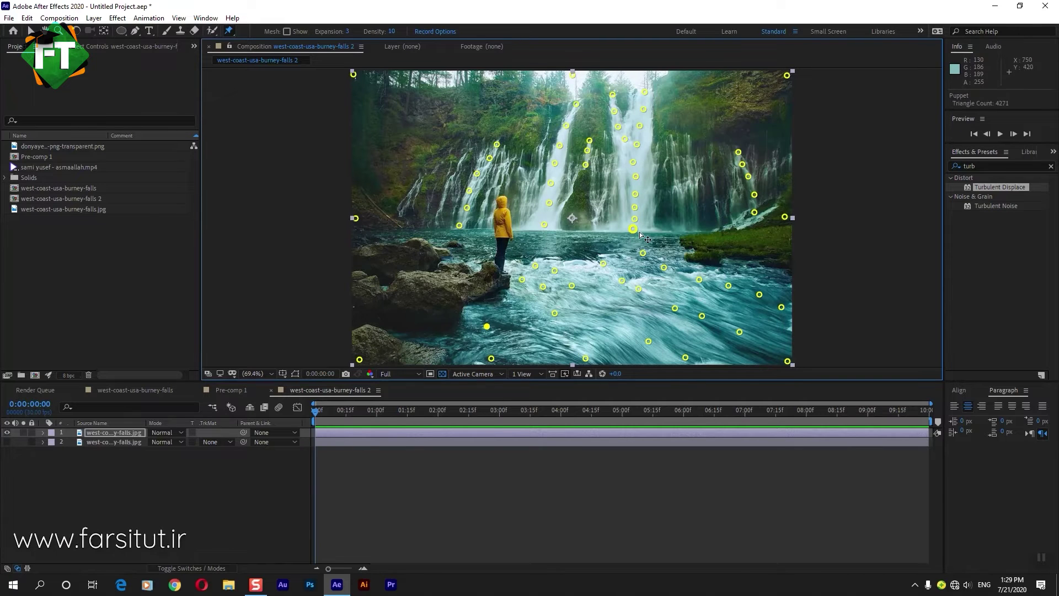
{"action": "left_click", "coordinate": [368, 484]}
{"action": "mouse_move", "coordinate": [324, 417]}
{"action": "left_mouse_down"}
{"action": "mouse_move", "coordinate": [427, 432]}
{"action": "mouse_move", "coordinate": [499, 420]}
{"action": "left_mouse_up"}
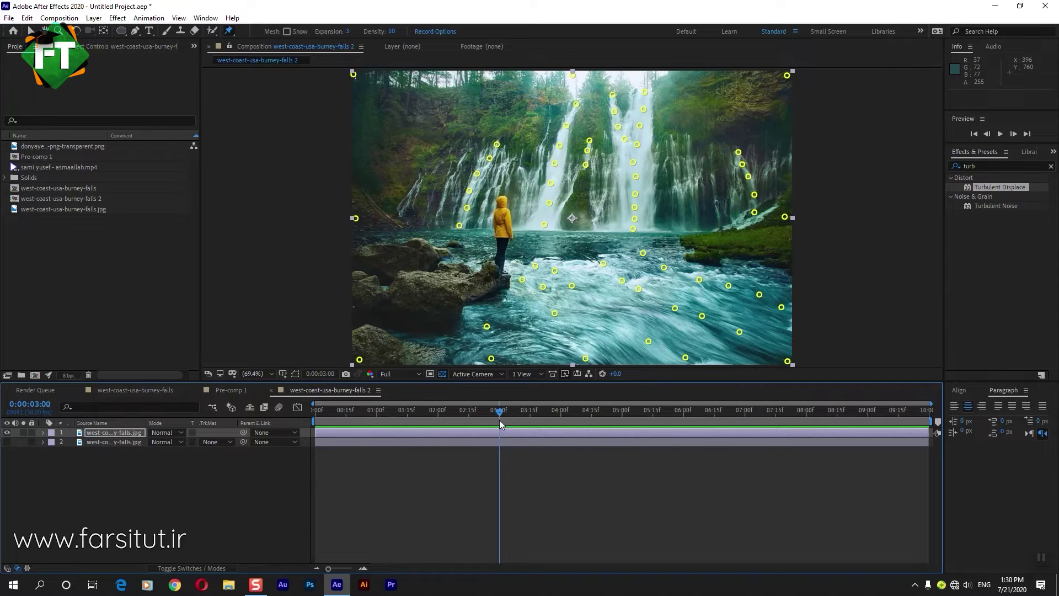
Step: Try moving the lower-left water pin, undo it, and set the time to 3 seconds
{"action": "left_click", "coordinate": [487, 329]}
{"action": "left_click_drag", "start_coordinate": [487, 328], "coordinate": [506, 290]}
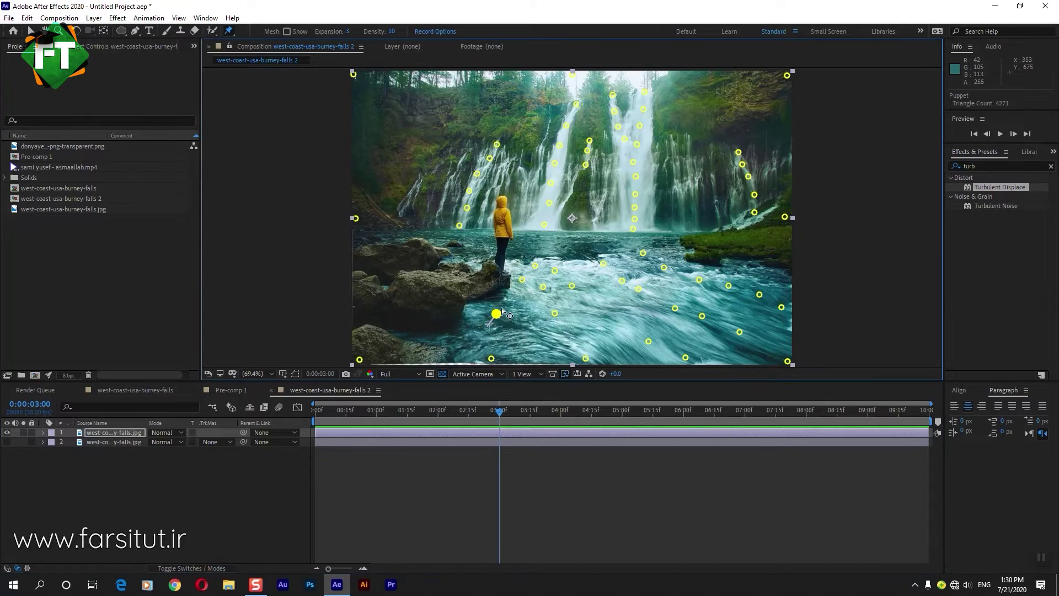
{"action": "left_click", "coordinate": [475, 413]}
{"action": "mouse_move", "coordinate": [476, 417]}
{"action": "left_mouse_down"}
{"action": "mouse_move", "coordinate": [410, 422]}
{"action": "mouse_move", "coordinate": [476, 421]}
{"action": "left_mouse_up"}
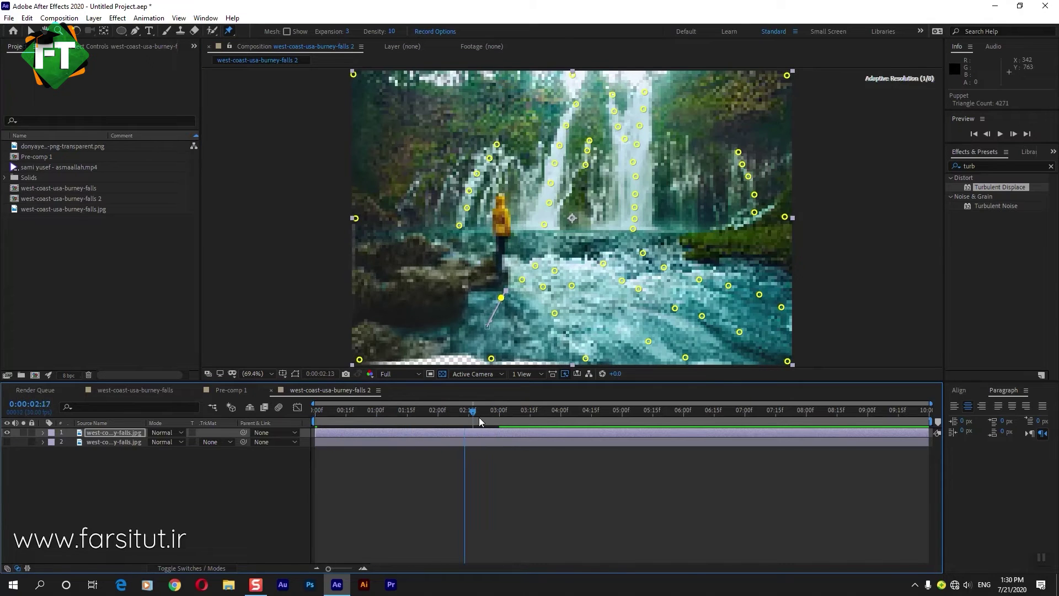
{"action": "key", "text": "ctrl+z"}
{"action": "left_click_drag", "start_coordinate": [439, 413], "coordinate": [498, 420]}
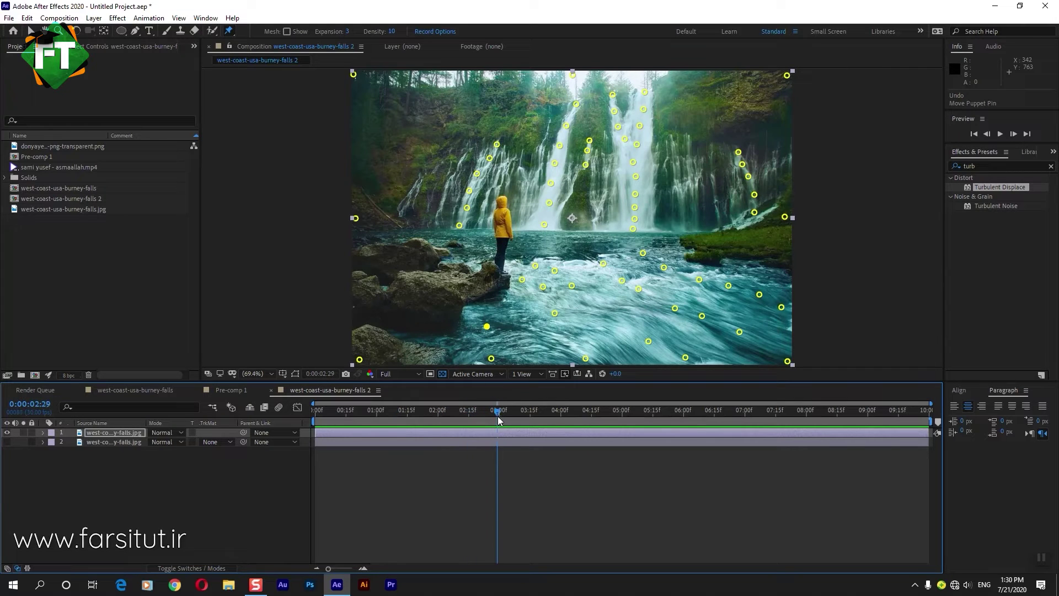
{"action": "left_click_drag", "start_coordinate": [500, 419], "coordinate": [502, 420]}
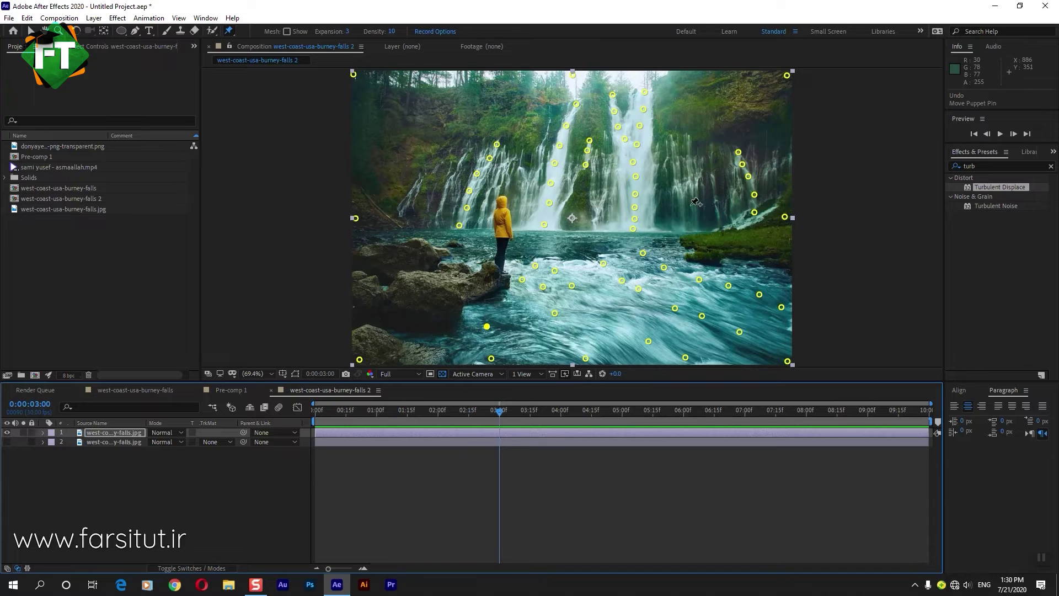
Step: Pull two pins on the right-hand cascade downward to bend that stream
{"action": "key", "text": "period"}
{"action": "key", "text": "period"}
{"action": "key", "text": "period"}
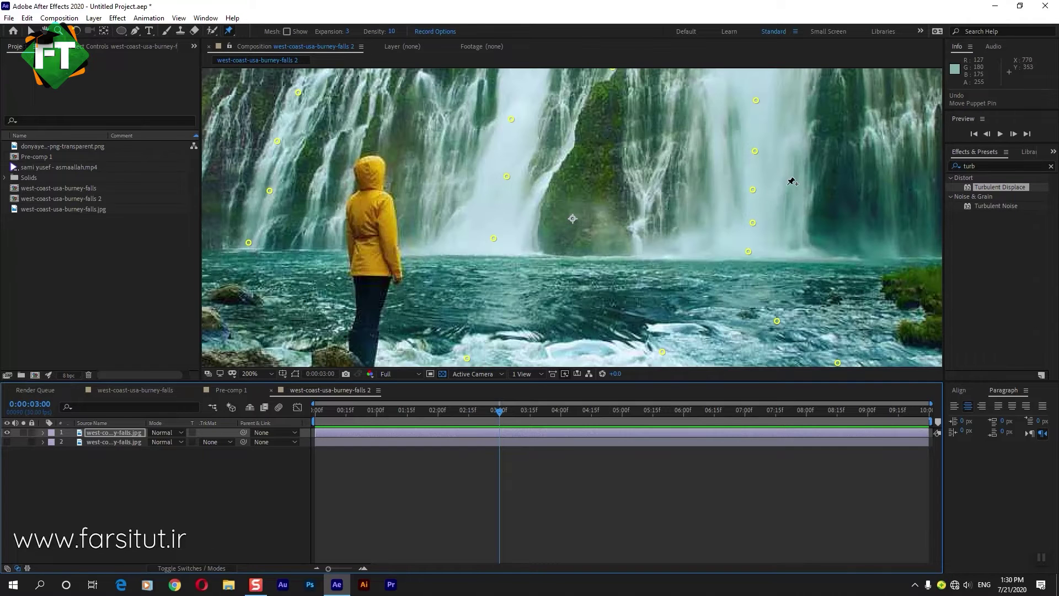
{"action": "mouse_move", "coordinate": [805, 164]}
{"action": "left_mouse_down"}
{"action": "mouse_move", "coordinate": [406, 264]}
{"action": "mouse_move", "coordinate": [308, 325]}
{"action": "left_mouse_up"}
{"action": "key", "text": "comma"}
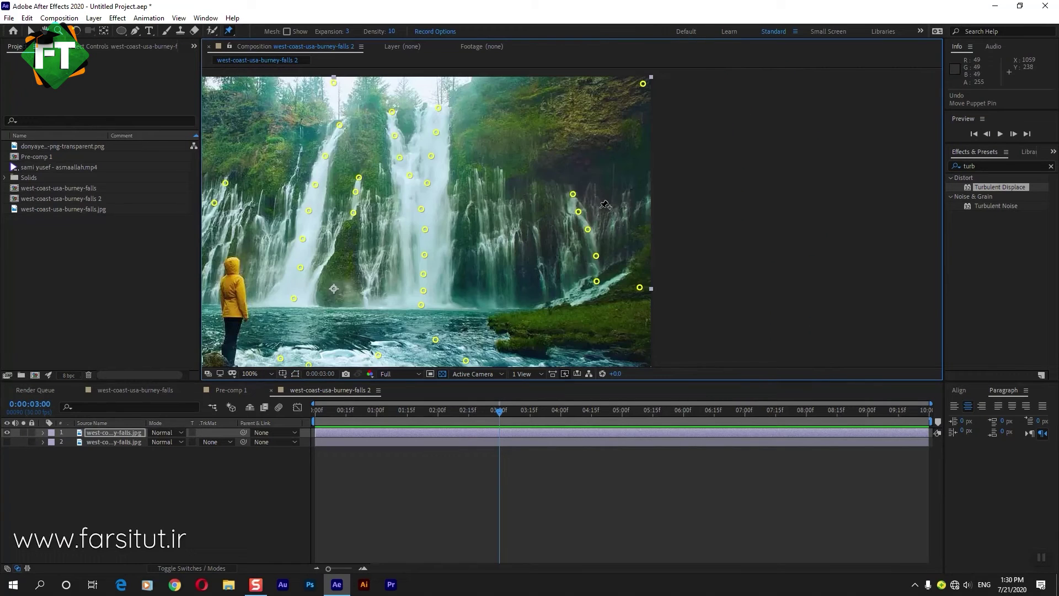
{"action": "scroll", "coordinate": [605, 206], "scroll_direction": "up", "scroll_amount": 1}
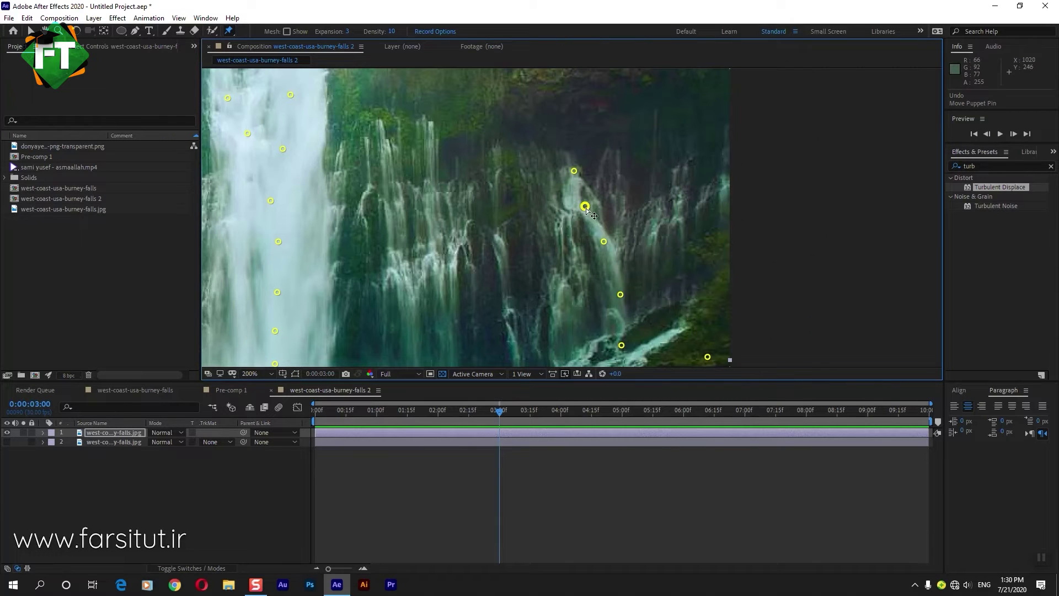
{"action": "left_click_drag", "start_coordinate": [585, 207], "coordinate": [595, 227]}
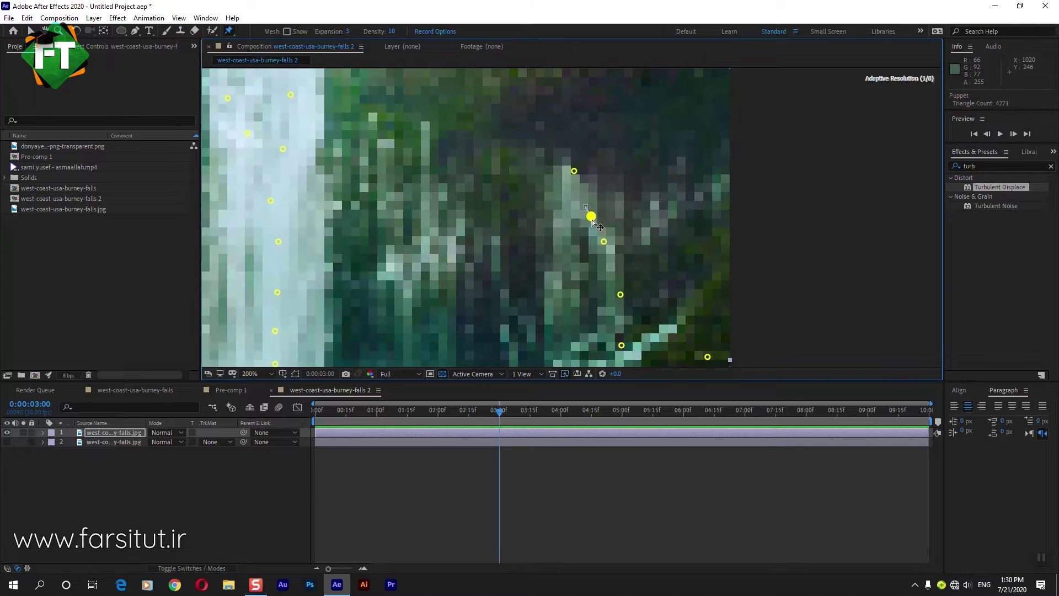
{"action": "left_click_drag", "start_coordinate": [605, 243], "coordinate": [614, 268]}
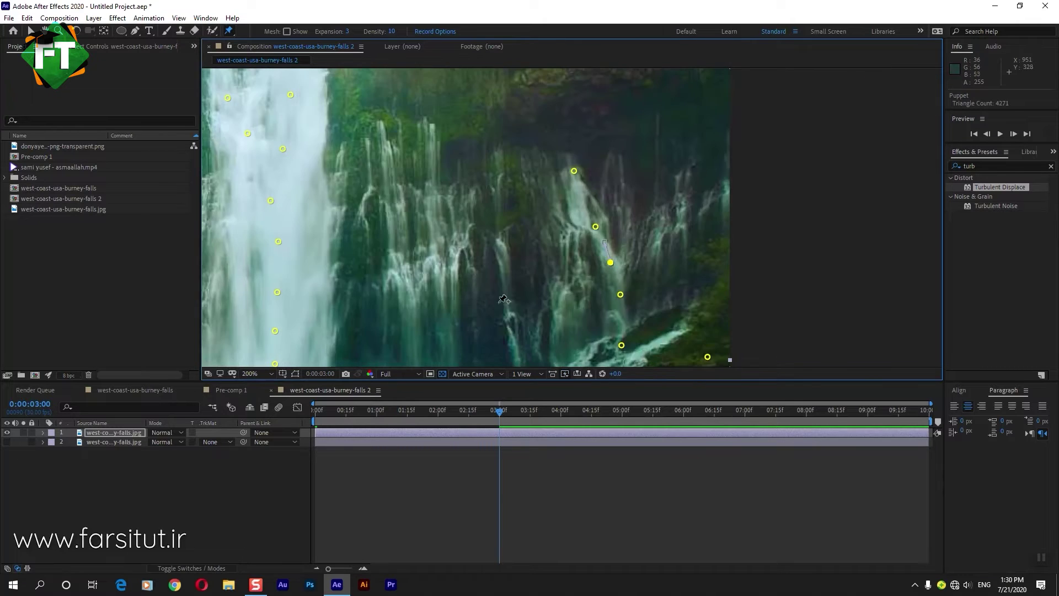
Step: Set the viewer preview resolution to Half
{"action": "left_click", "coordinate": [396, 374]}
{"action": "left_click", "coordinate": [397, 425]}
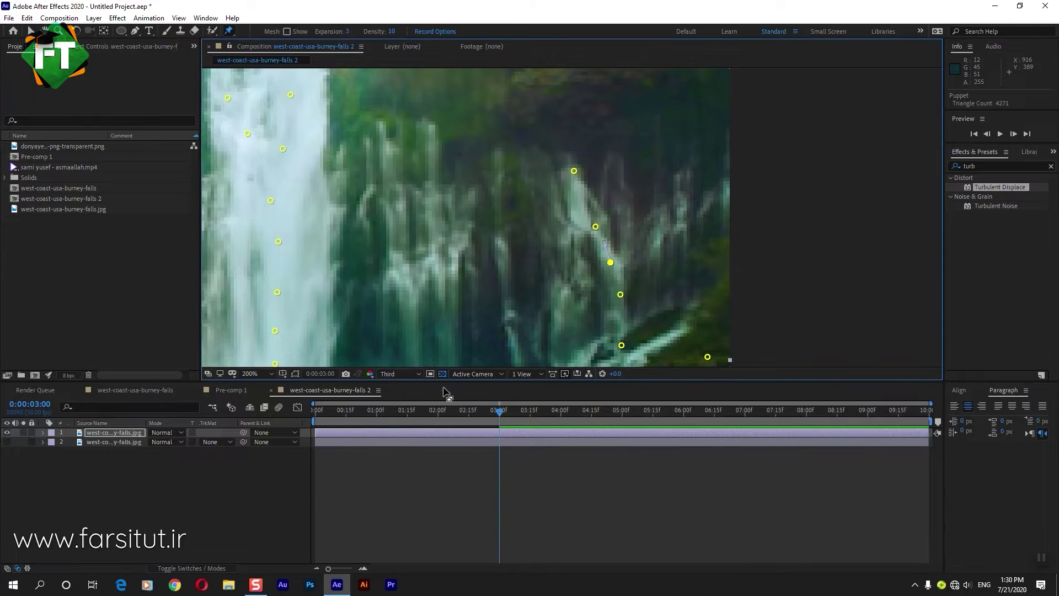
{"action": "left_click", "coordinate": [396, 374]}
{"action": "left_click", "coordinate": [400, 417]}
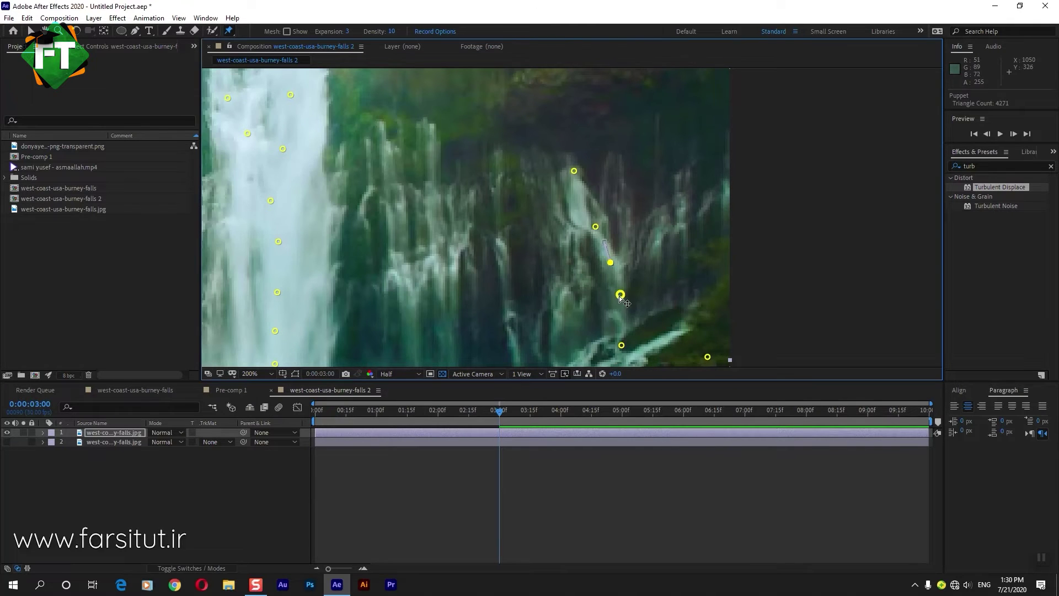
Step: Drag the right-stream and central waterfall puppet pins downward along the falling water
{"action": "left_click_drag", "start_coordinate": [619, 298], "coordinate": [620, 319]}
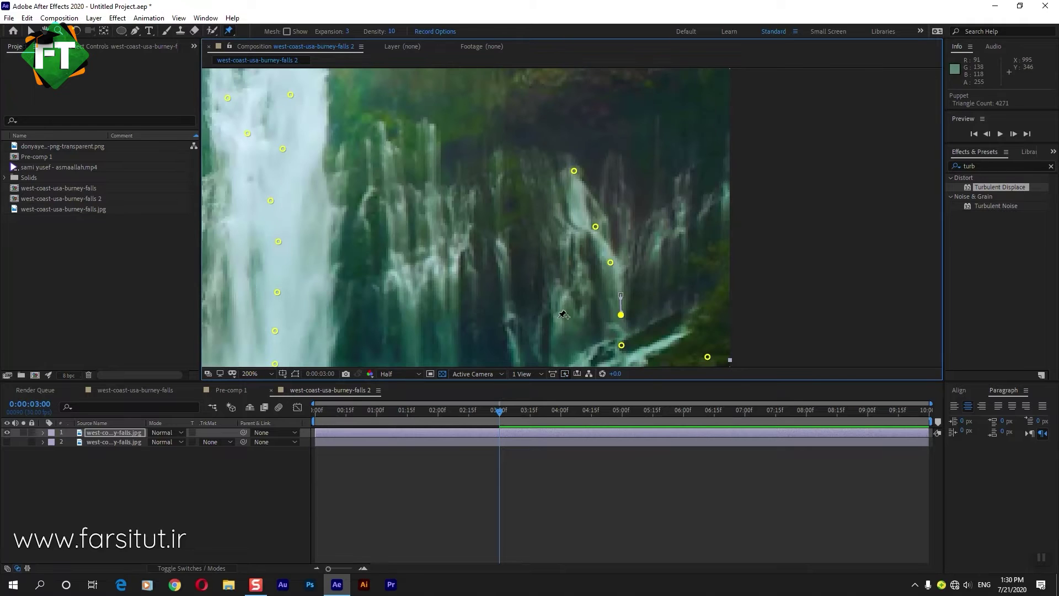
{"action": "left_click_drag", "start_coordinate": [567, 311], "coordinate": [597, 332]}
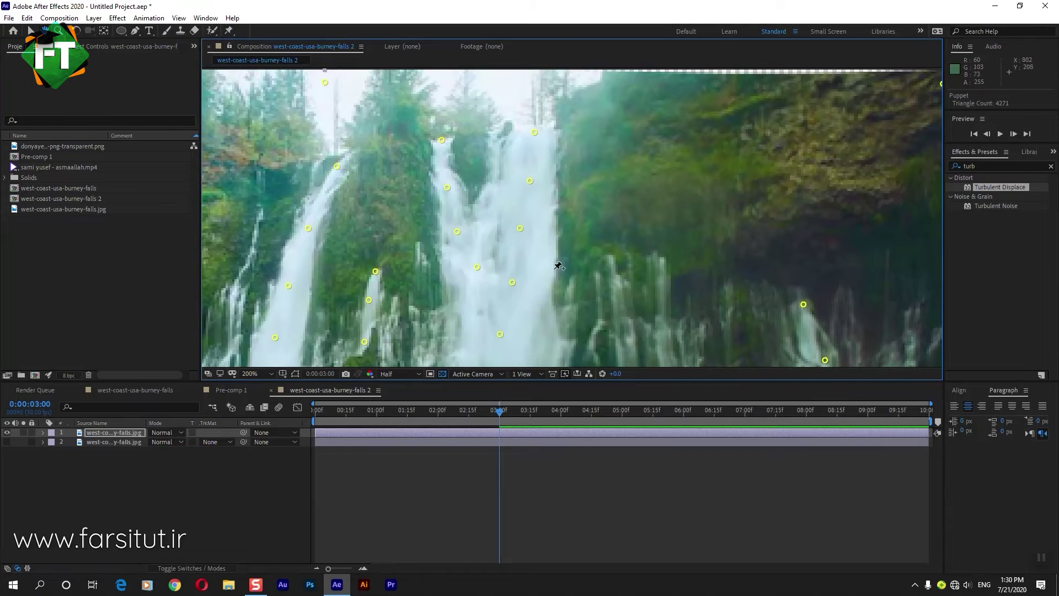
{"action": "mouse_move", "coordinate": [529, 181]}
{"action": "left_mouse_down"}
{"action": "mouse_move", "coordinate": [516, 253]}
{"action": "mouse_move", "coordinate": [569, 217]}
{"action": "mouse_move", "coordinate": [597, 131]}
{"action": "mouse_move", "coordinate": [546, 163]}
{"action": "mouse_move", "coordinate": [553, 304]}
{"action": "mouse_move", "coordinate": [586, 166]}
{"action": "mouse_move", "coordinate": [554, 195]}
{"action": "mouse_move", "coordinate": [551, 223]}
{"action": "left_mouse_up"}
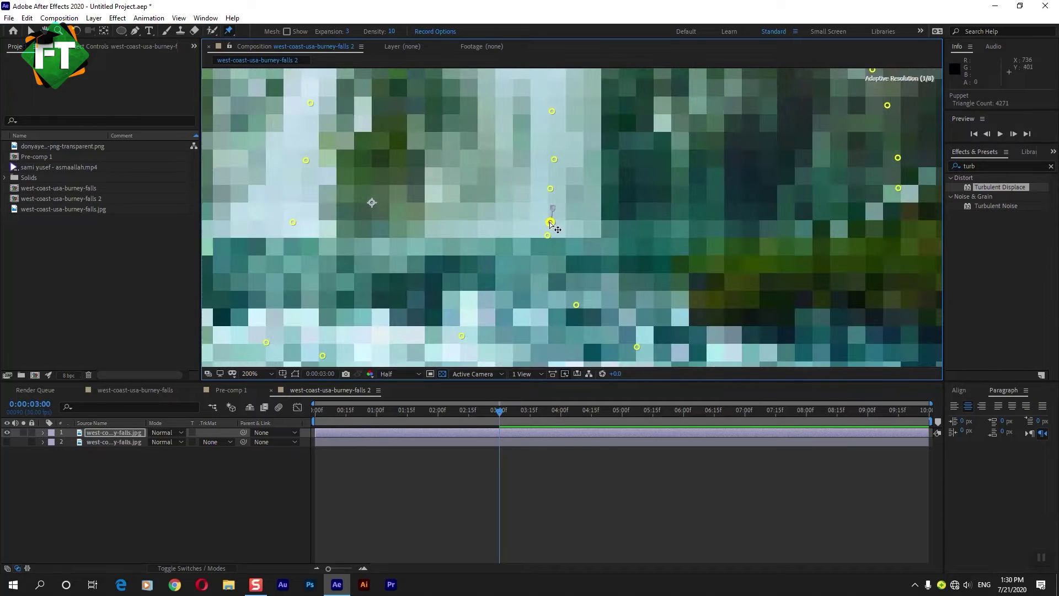
{"action": "left_click_drag", "start_coordinate": [498, 153], "coordinate": [517, 253]}
{"action": "left_click_drag", "start_coordinate": [563, 217], "coordinate": [591, 239]}
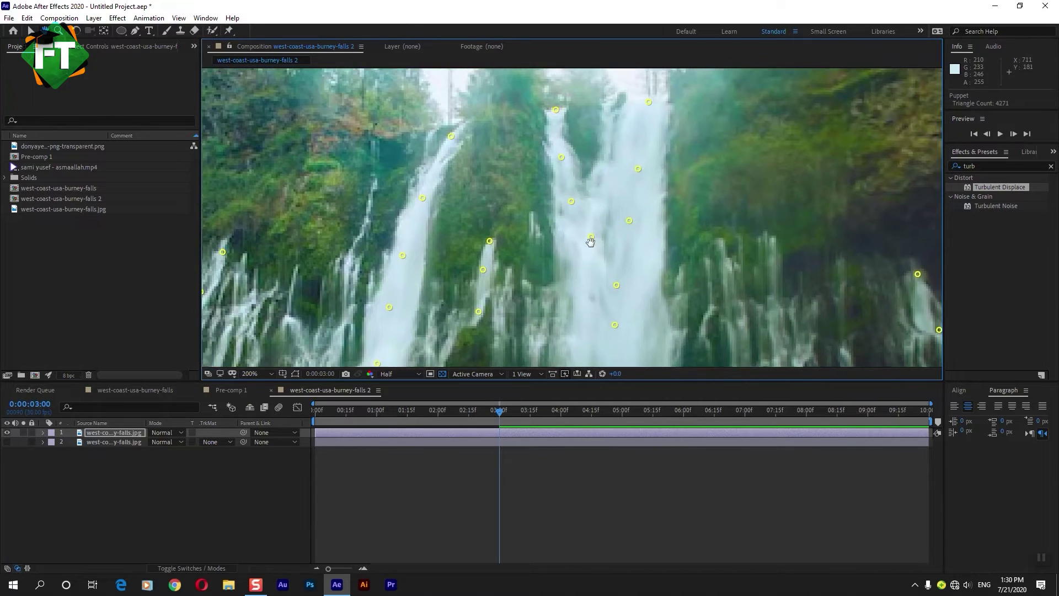
{"action": "left_click_drag", "start_coordinate": [586, 190], "coordinate": [616, 304]}
{"action": "mouse_move", "coordinate": [513, 209]}
{"action": "left_mouse_down"}
{"action": "mouse_move", "coordinate": [585, 170]}
{"action": "mouse_move", "coordinate": [656, 150]}
{"action": "left_mouse_up"}
{"action": "mouse_move", "coordinate": [589, 172]}
{"action": "left_mouse_down"}
{"action": "mouse_move", "coordinate": [544, 313]}
{"action": "mouse_move", "coordinate": [607, 195]}
{"action": "mouse_move", "coordinate": [580, 184]}
{"action": "mouse_move", "coordinate": [569, 253]}
{"action": "left_mouse_up"}
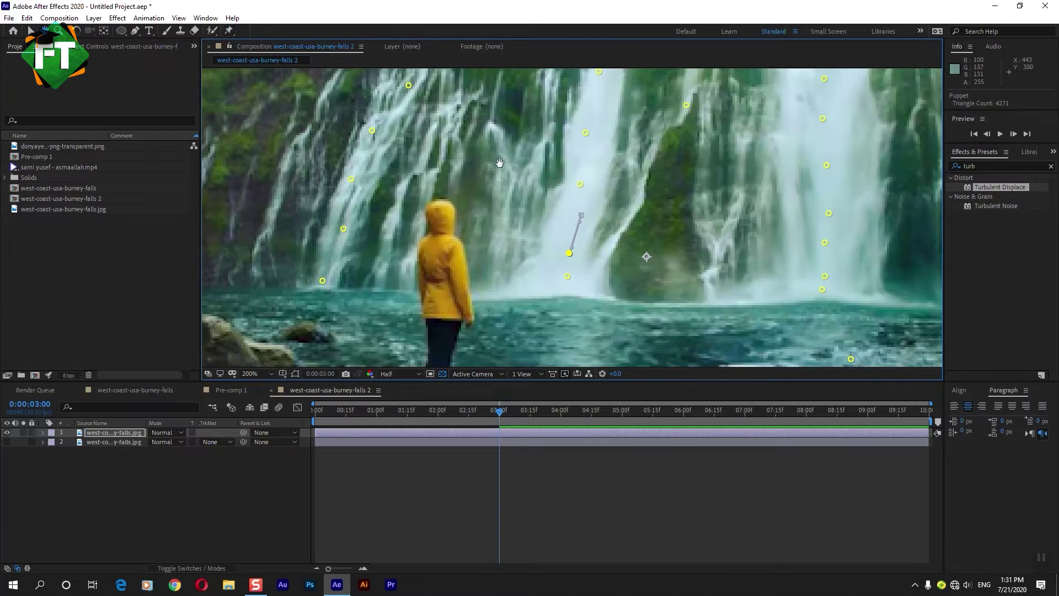
Step: Pull the puppet pins on the left waterfall beside the figure downstream
{"action": "left_click_drag", "start_coordinate": [540, 196], "coordinate": [717, 265]}
{"action": "mouse_move", "coordinate": [614, 130]}
{"action": "left_mouse_down"}
{"action": "mouse_move", "coordinate": [545, 236]}
{"action": "mouse_move", "coordinate": [609, 192]}
{"action": "left_mouse_up"}
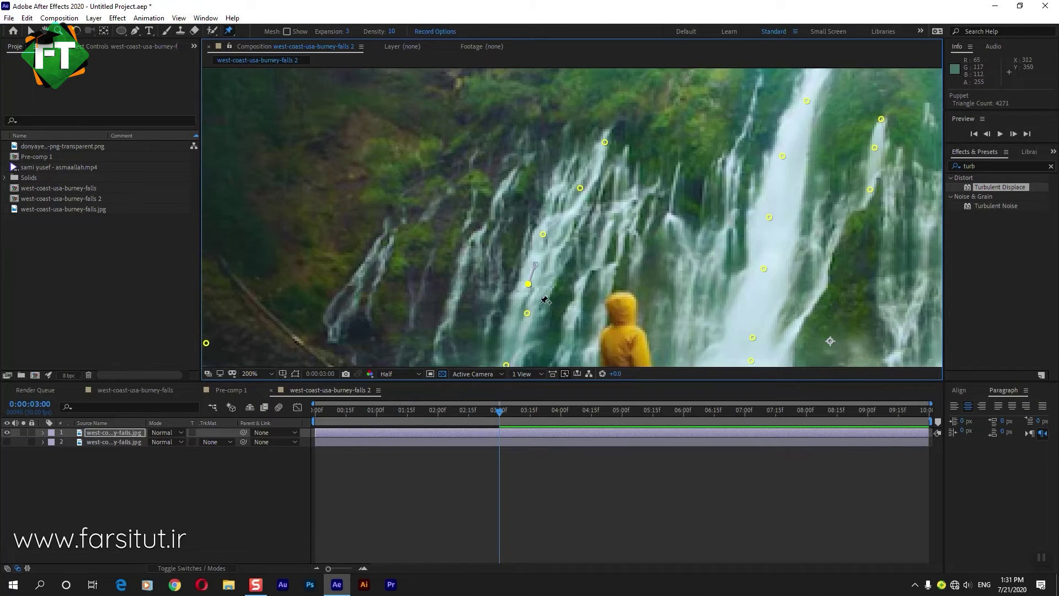
{"action": "left_click_drag", "start_coordinate": [589, 192], "coordinate": [577, 216]}
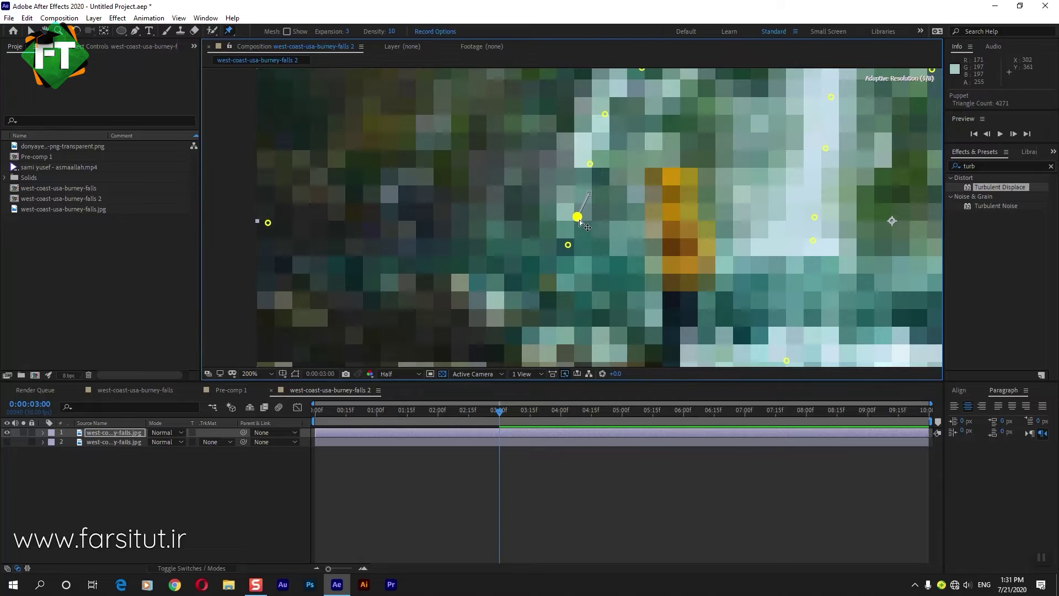
{"action": "scroll", "coordinate": [593, 233], "scroll_direction": "down", "scroll_amount": 3}
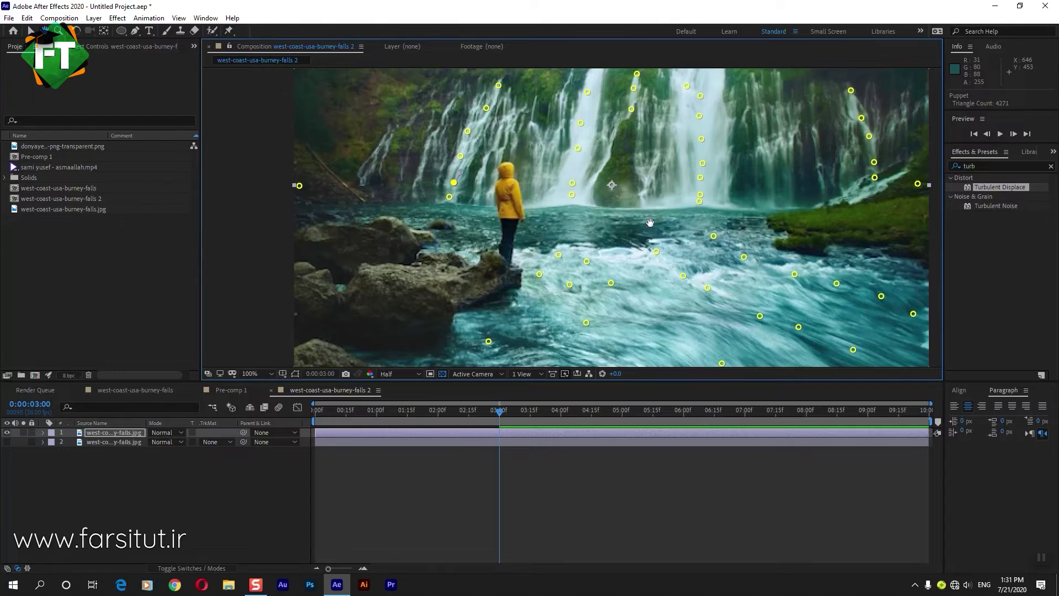
{"action": "mouse_move", "coordinate": [729, 243]}
{"action": "left_mouse_down"}
{"action": "mouse_move", "coordinate": [549, 178]}
{"action": "mouse_move", "coordinate": [750, 265]}
{"action": "left_mouse_up"}
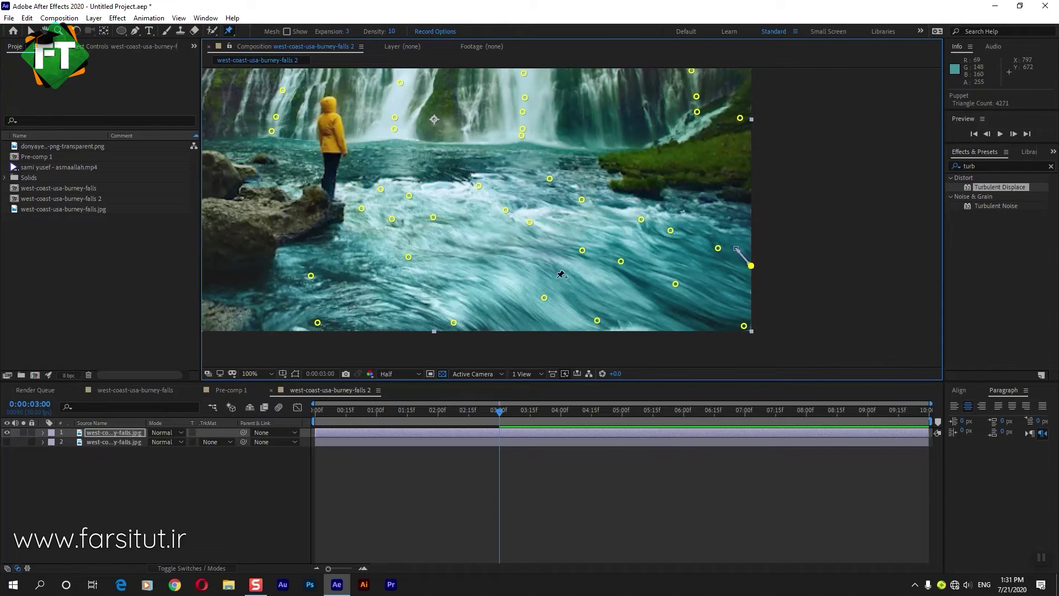
Step: Push the river-rapid pins near the rock and bottom edge down-right, then fit the view
{"action": "left_click_drag", "start_coordinate": [477, 186], "coordinate": [487, 195]}
{"action": "left_click_drag", "start_coordinate": [503, 211], "coordinate": [568, 249]}
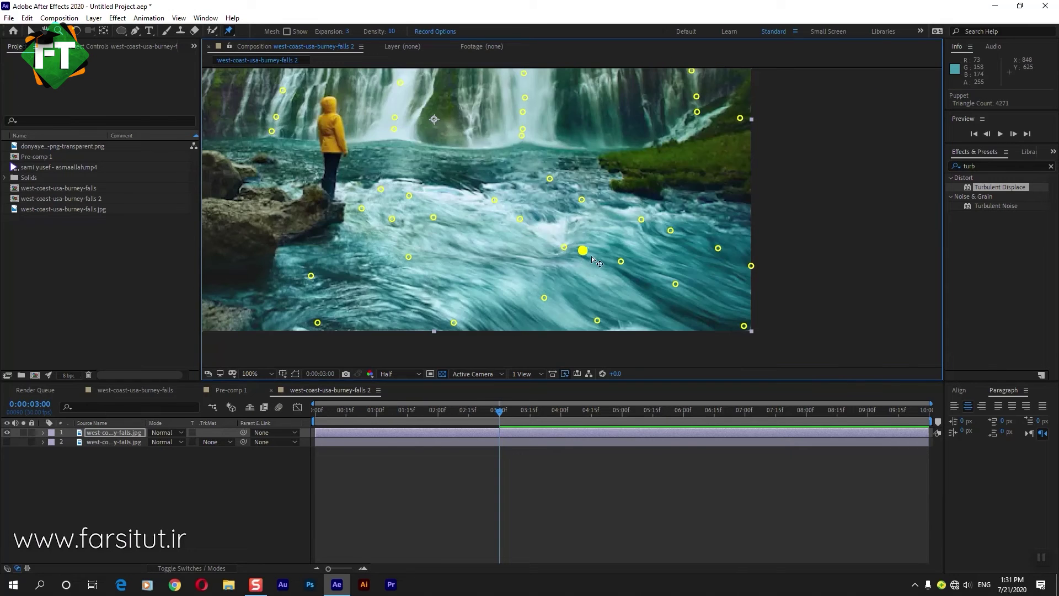
{"action": "left_click_drag", "start_coordinate": [622, 262], "coordinate": [716, 313]}
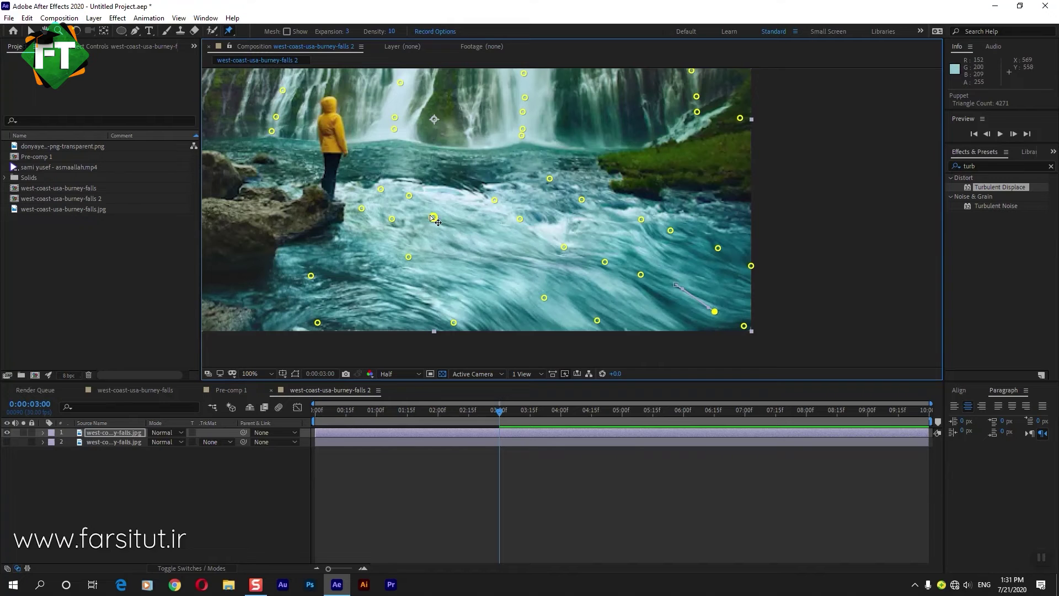
{"action": "mouse_move", "coordinate": [381, 189]}
{"action": "left_mouse_down"}
{"action": "mouse_move", "coordinate": [424, 208]}
{"action": "mouse_move", "coordinate": [494, 268]}
{"action": "left_mouse_up"}
{"action": "left_click", "coordinate": [434, 219]}
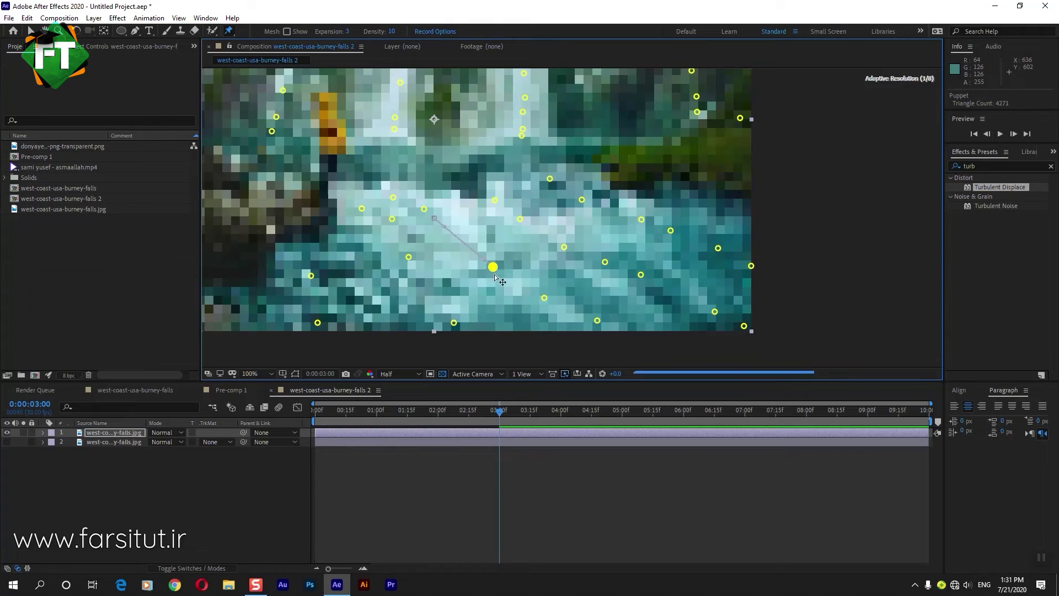
{"action": "left_click_drag", "start_coordinate": [544, 298], "coordinate": [621, 337]}
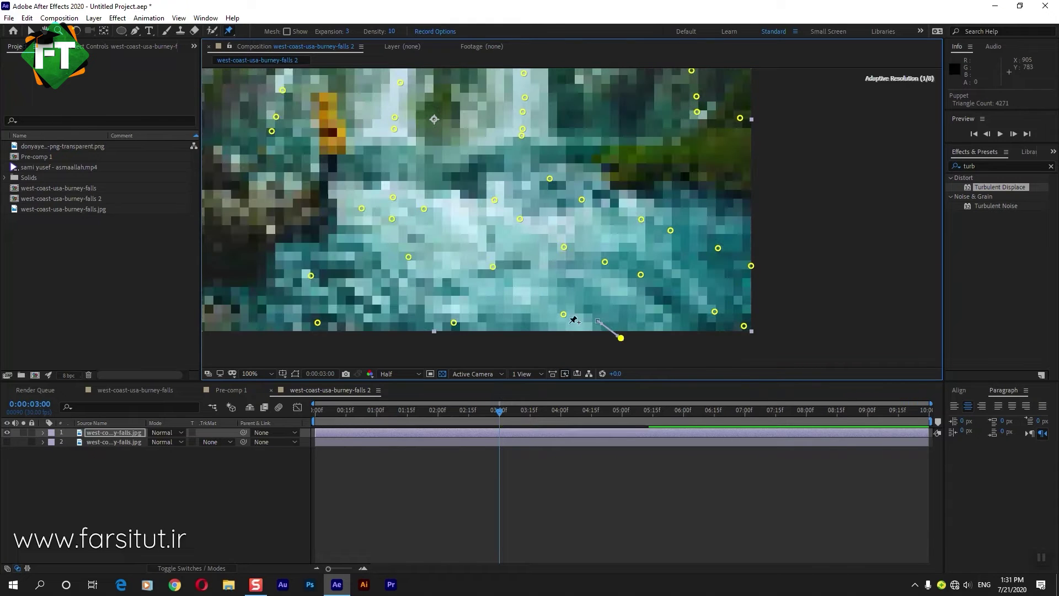
{"action": "mouse_move", "coordinate": [362, 209]}
{"action": "left_mouse_down"}
{"action": "mouse_move", "coordinate": [415, 237]}
{"action": "mouse_move", "coordinate": [432, 289]}
{"action": "left_mouse_up"}
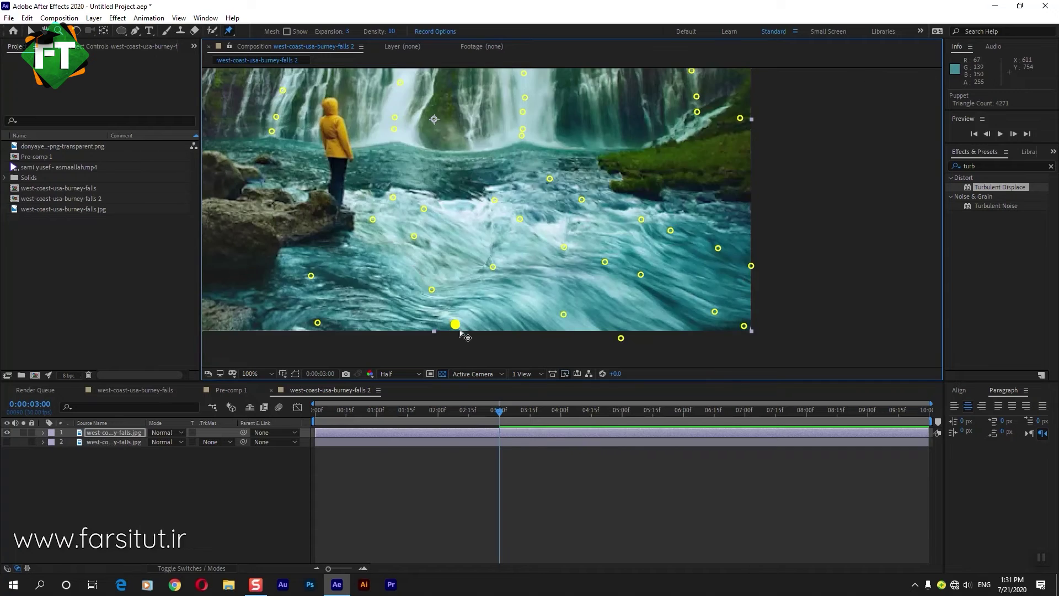
{"action": "left_click_drag", "start_coordinate": [453, 324], "coordinate": [476, 346]}
{"action": "left_click_drag", "start_coordinate": [311, 276], "coordinate": [333, 304]}
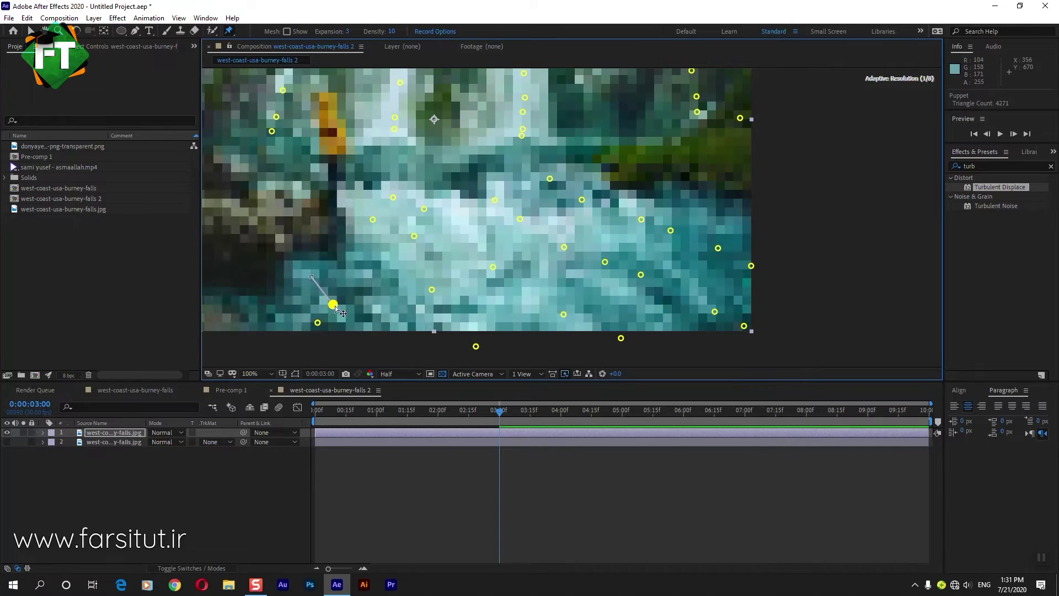
{"action": "left_click", "coordinate": [259, 373]}
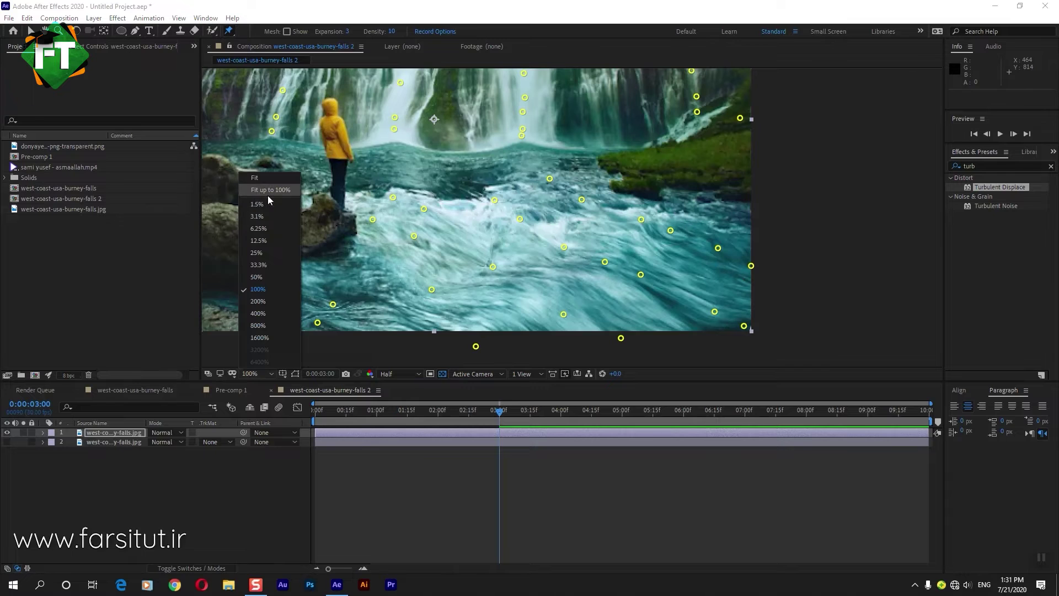
{"action": "left_click", "coordinate": [258, 191]}
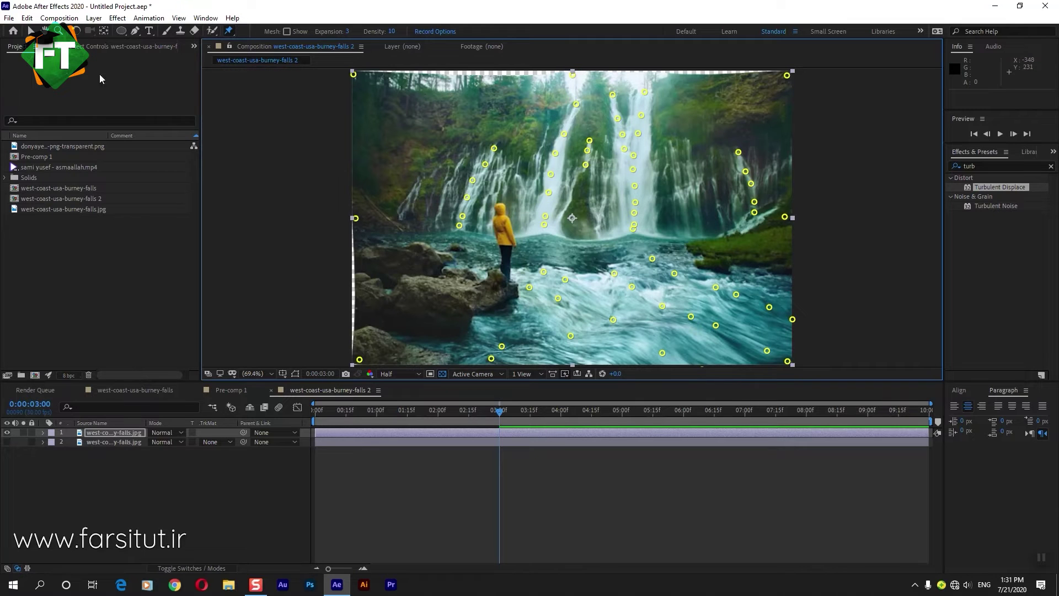
Step: Leave pin editing, rewind to 0:00:00:00 and preview the puppet-warped flowing water
{"action": "left_click", "coordinate": [31, 31]}
{"action": "left_click", "coordinate": [409, 480]}
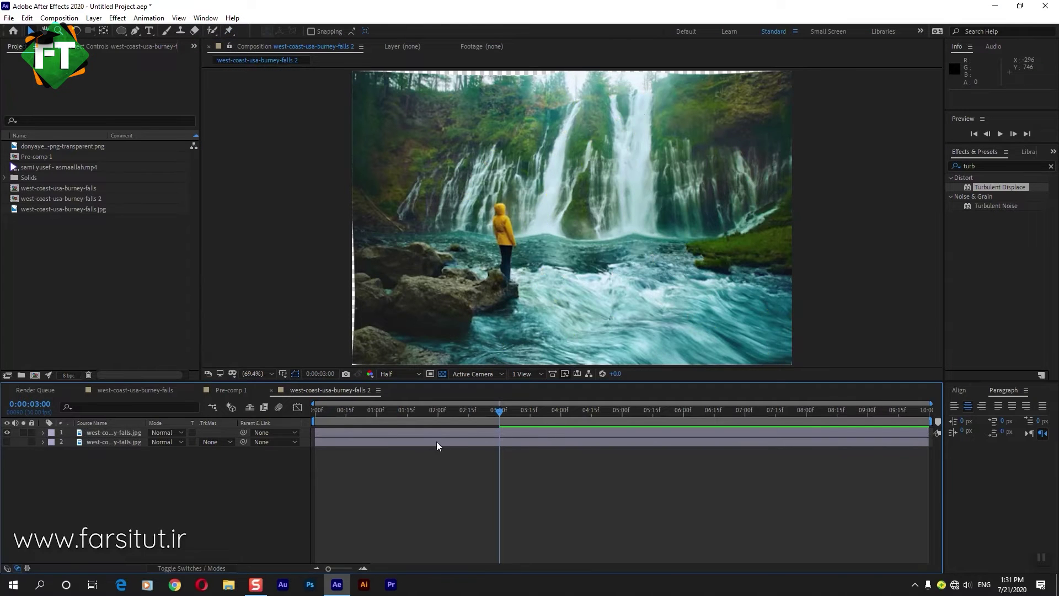
{"action": "left_click_drag", "start_coordinate": [481, 419], "coordinate": [296, 430]}
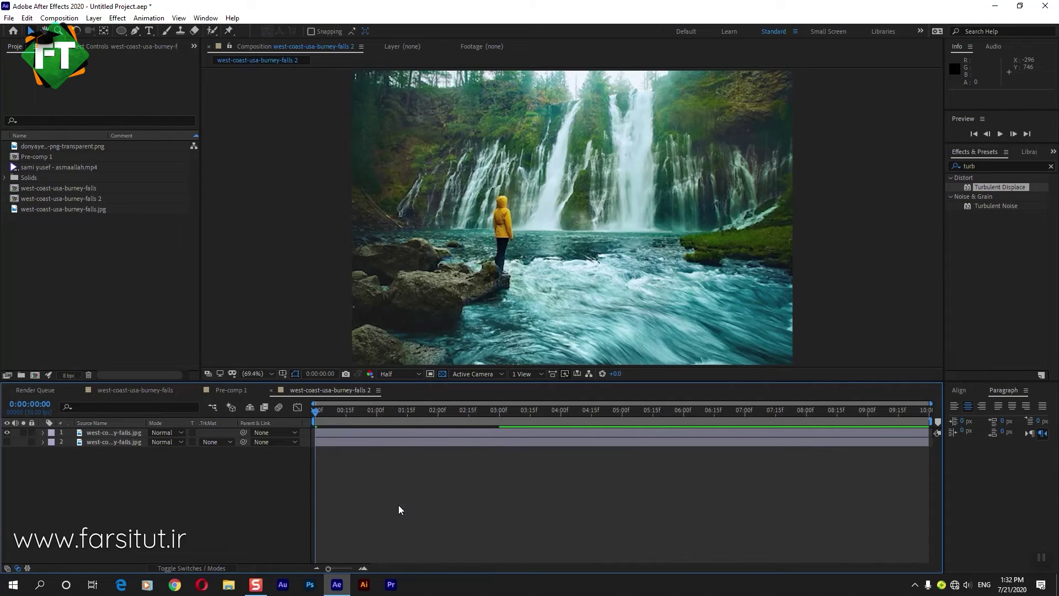
{"action": "key", "text": "space"}
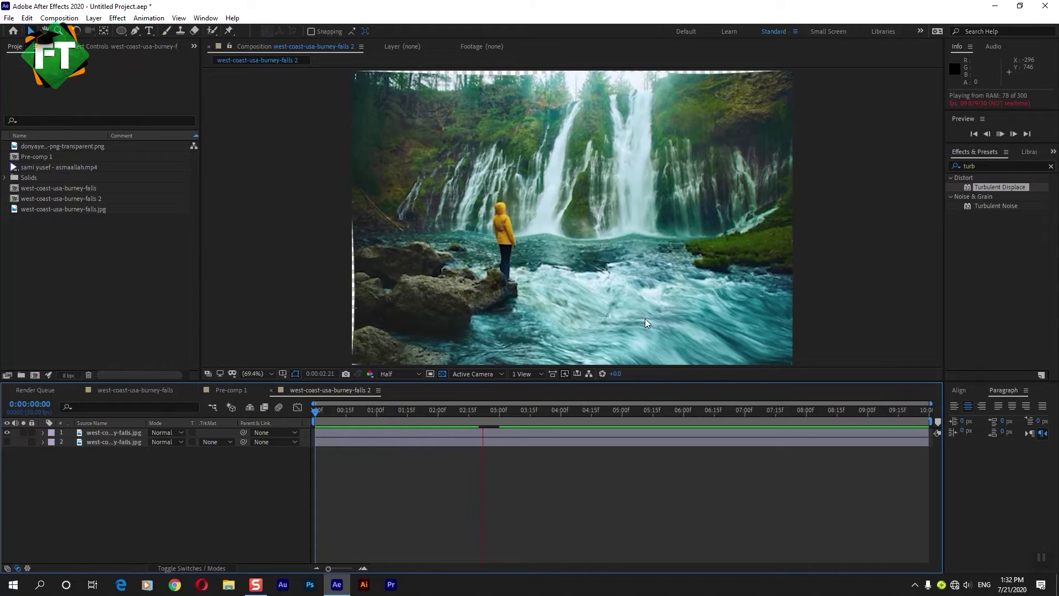
{"action": "key", "text": "space"}
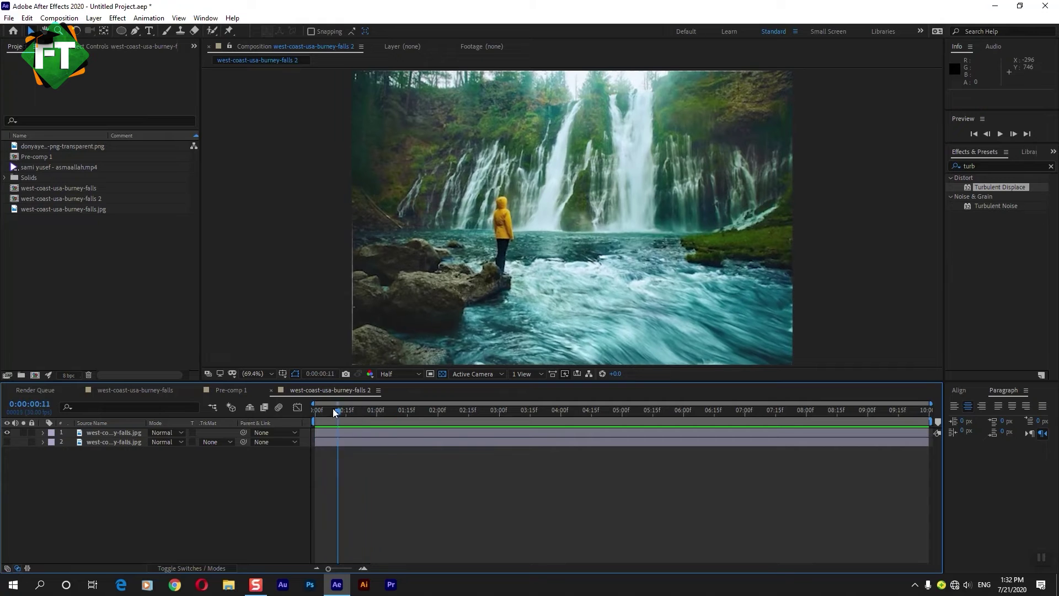
{"action": "mouse_move", "coordinate": [323, 413]}
{"action": "left_mouse_down"}
{"action": "mouse_move", "coordinate": [462, 413]}
{"action": "mouse_move", "coordinate": [314, 423]}
{"action": "left_mouse_up"}
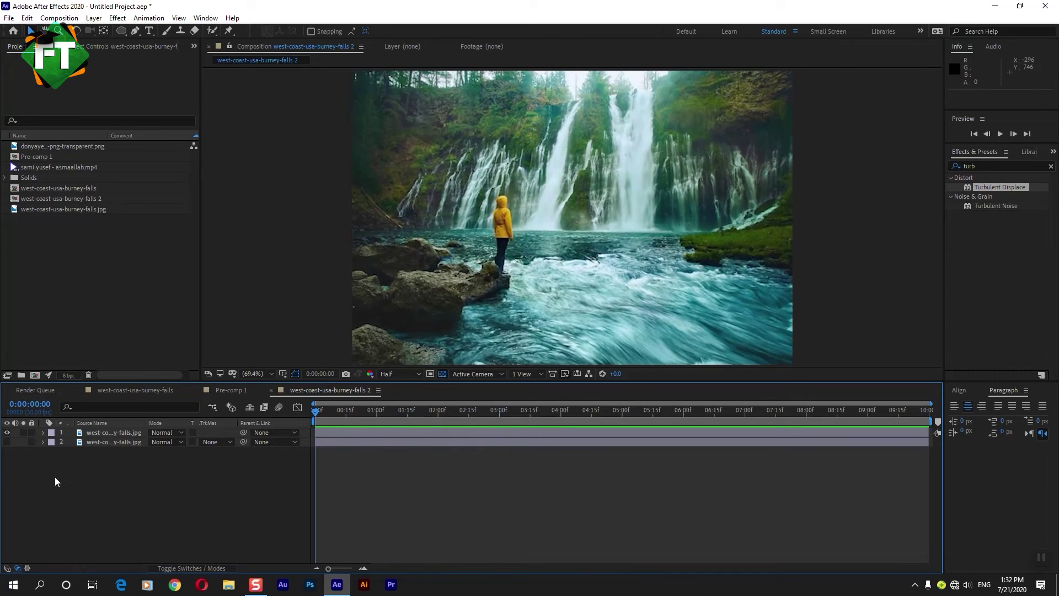
{"action": "left_click", "coordinate": [346, 434]}
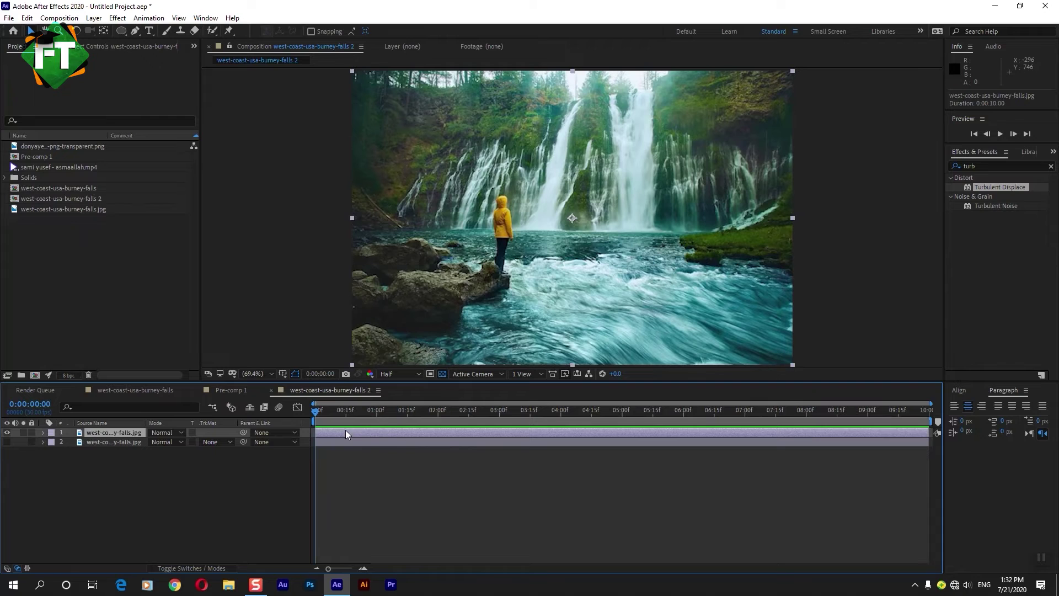
Step: Start Mask 1 on layer 1 with Pen points tracing the rushing water toward the lower left
{"action": "left_click", "coordinate": [136, 32]}
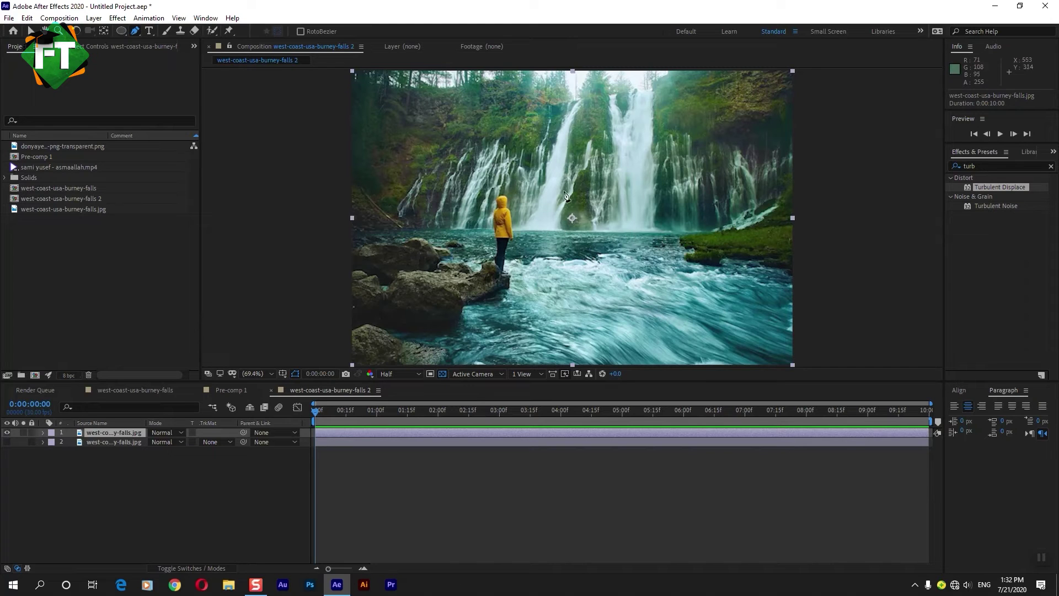
{"action": "left_click", "coordinate": [786, 271]}
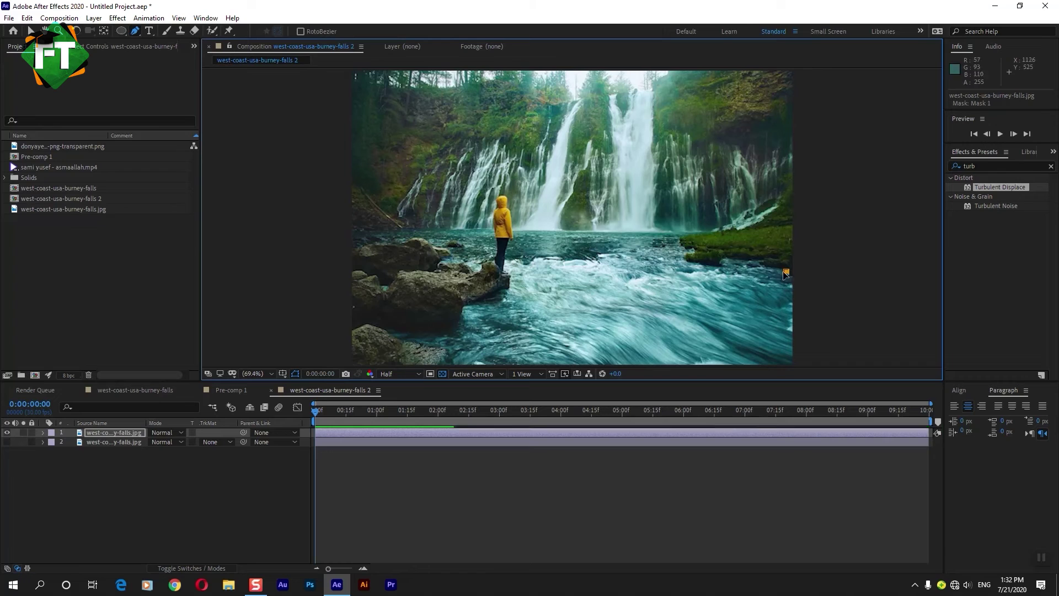
{"action": "left_click", "coordinate": [738, 262]}
{"action": "left_click", "coordinate": [698, 250]}
{"action": "left_click", "coordinate": [567, 246]}
{"action": "left_click", "coordinate": [465, 309]}
{"action": "left_click", "coordinate": [426, 337]}
Step: Extend the mask below the frame and close it around the river
{"action": "key", "text": "comma"}
{"action": "left_click", "coordinate": [477, 329]}
{"action": "left_click_drag", "start_coordinate": [600, 344], "coordinate": [615, 345]}
{"action": "left_click", "coordinate": [754, 333]}
{"action": "key", "text": "w"}
{"action": "left_click", "coordinate": [747, 285]}
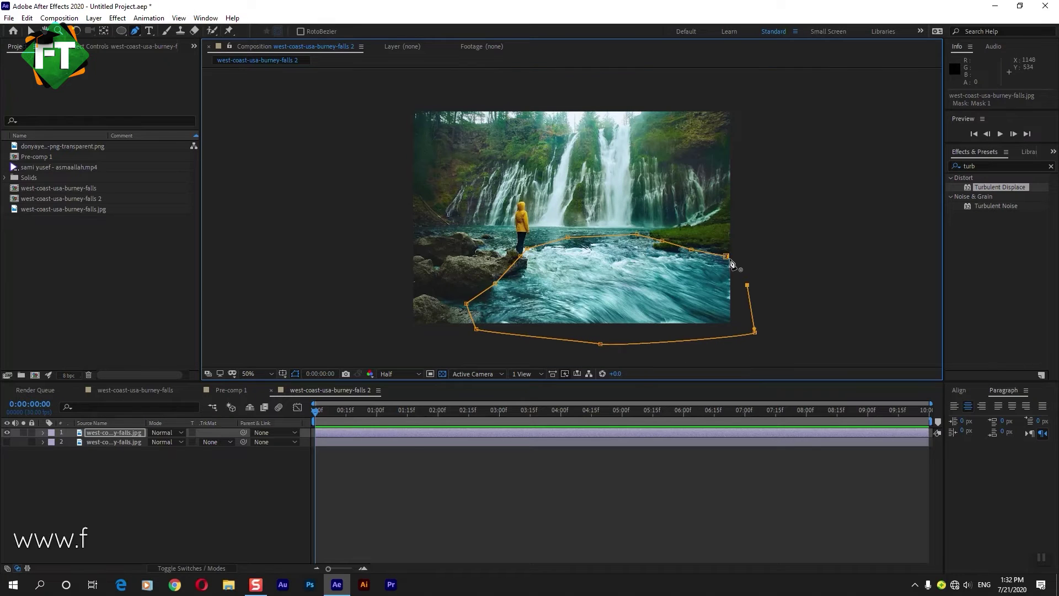
{"action": "left_click", "coordinate": [725, 255]}
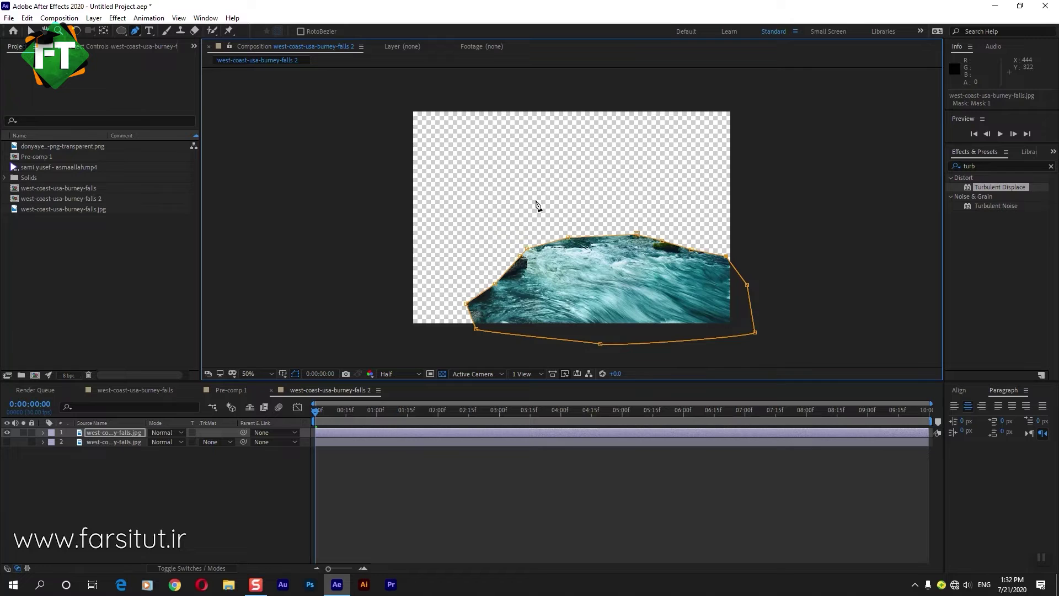
Step: Inspect the mask edge, fit the comp to the viewer and select the top layer
{"action": "key", "text": "period"}
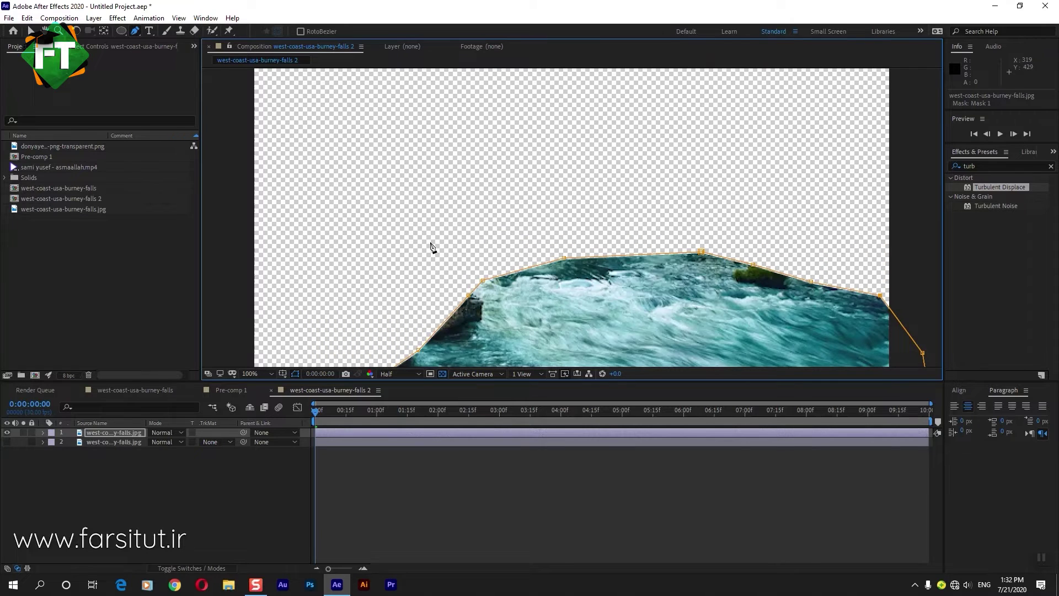
{"action": "key", "text": "comma"}
{"action": "left_click", "coordinate": [256, 373]}
{"action": "left_click", "coordinate": [281, 196]}
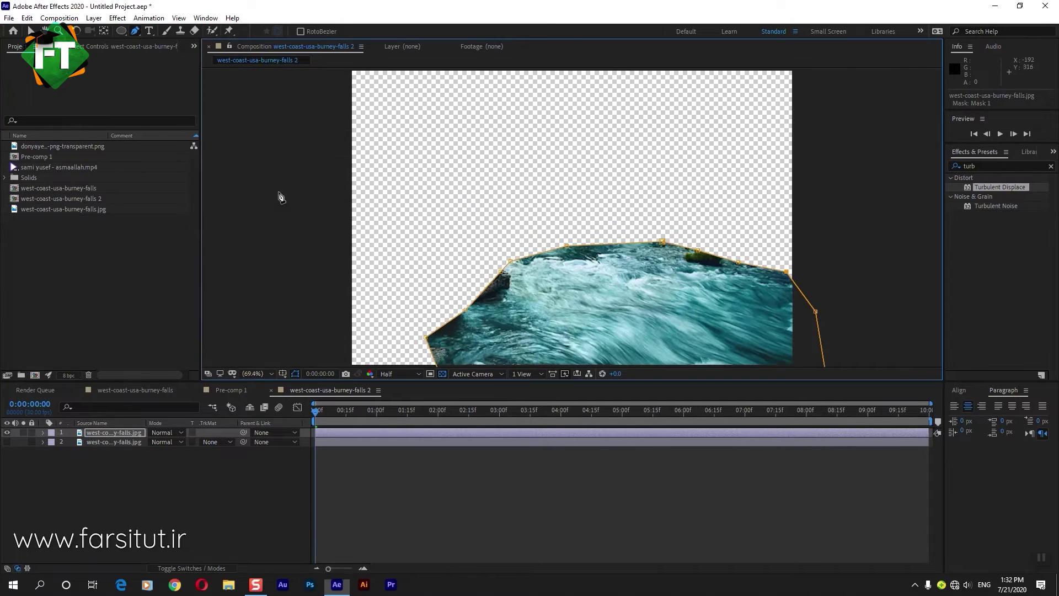
{"action": "left_click", "coordinate": [44, 433]}
{"action": "left_click", "coordinate": [98, 433]}
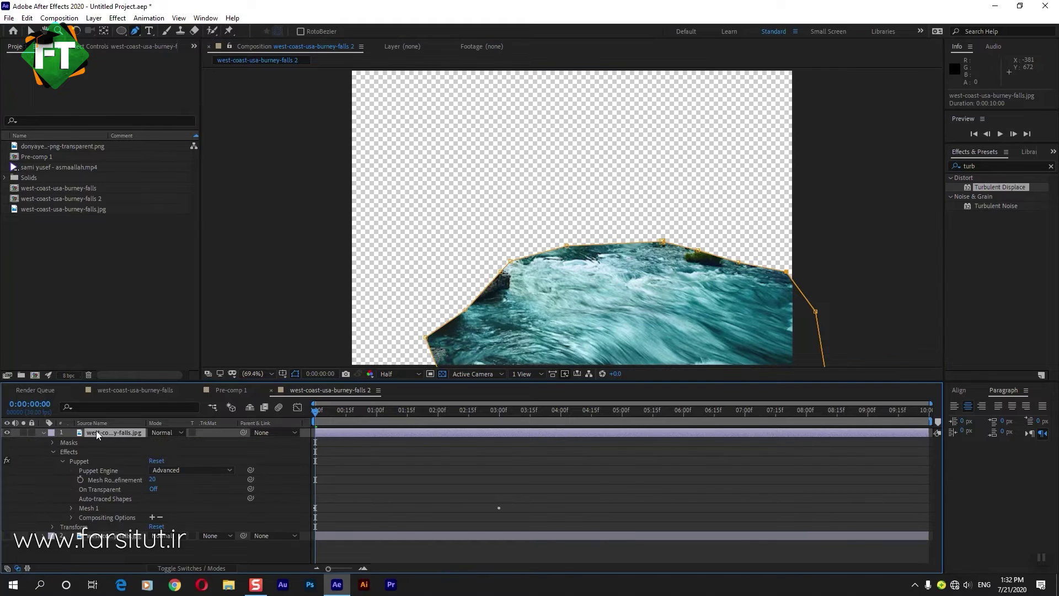
Step: Set Mask 1's mode to None to reveal the full image
{"action": "key", "text": "m"}
{"action": "key", "text": "m"}
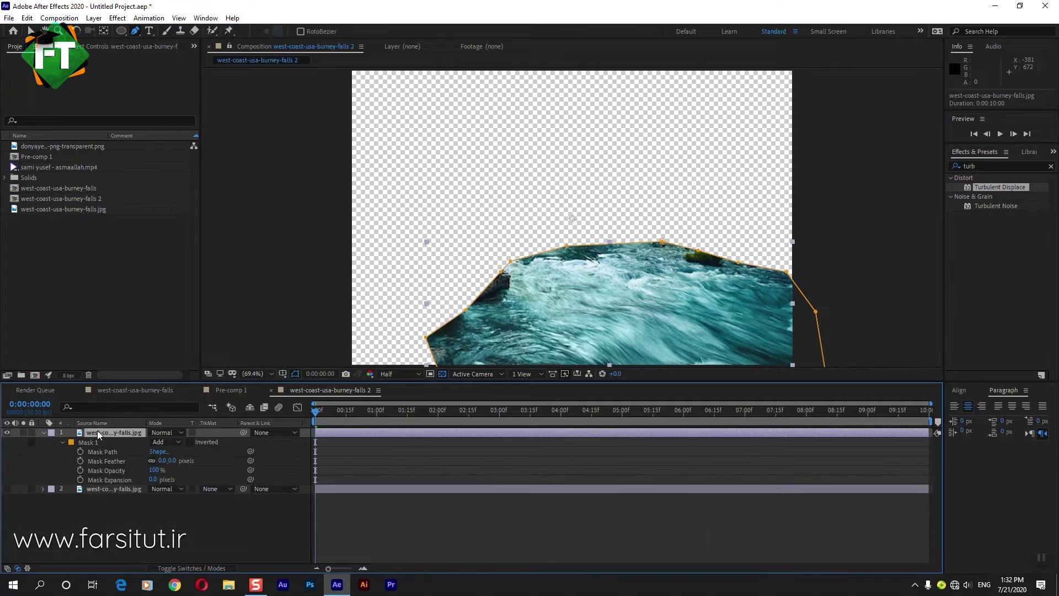
{"action": "left_click", "coordinate": [89, 444]}
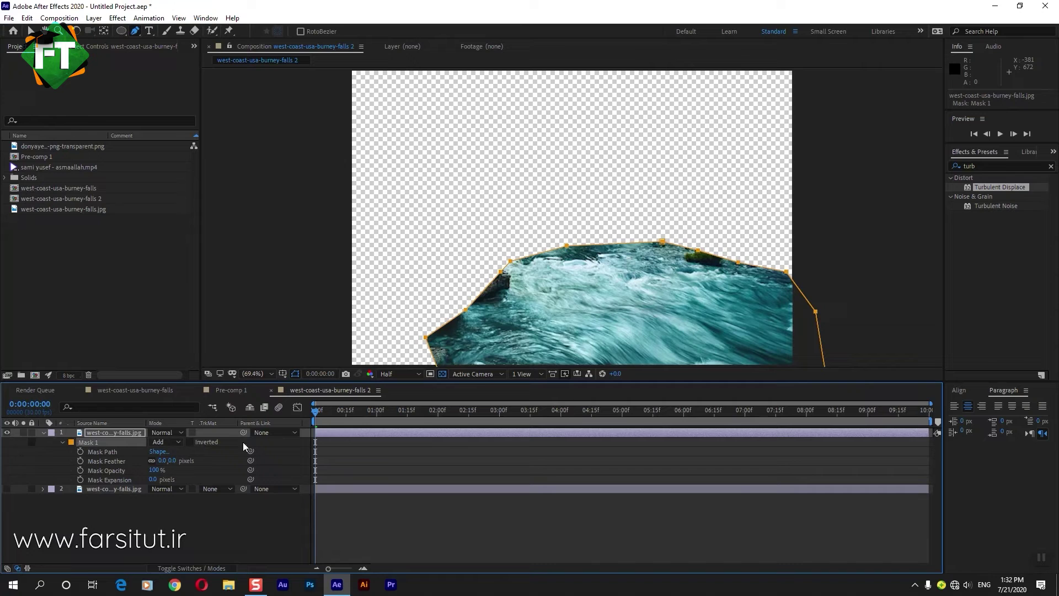
{"action": "left_click", "coordinate": [165, 442]}
{"action": "left_click", "coordinate": [165, 449]}
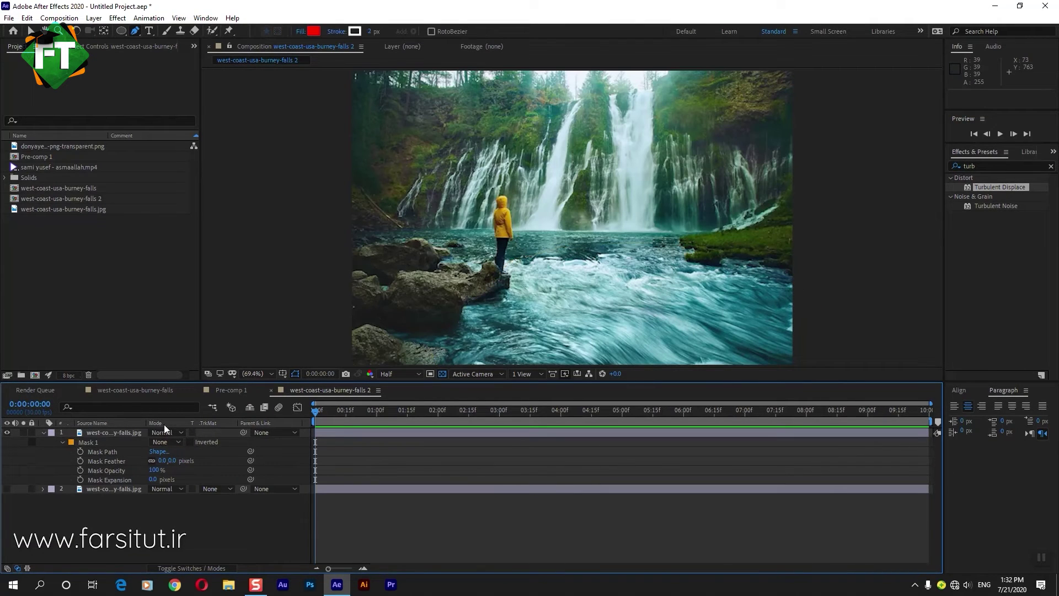
Step: Draw and close Mask 2 around the upper waterfall on layer 1
{"action": "left_click", "coordinate": [122, 433]}
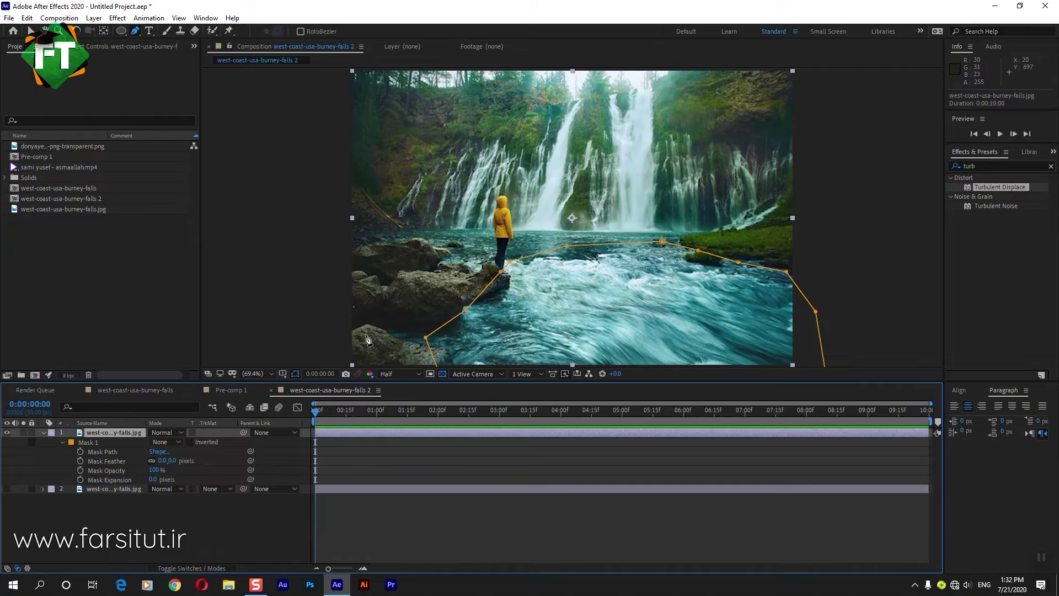
{"action": "left_click", "coordinate": [560, 230]}
{"action": "left_click", "coordinate": [617, 231]}
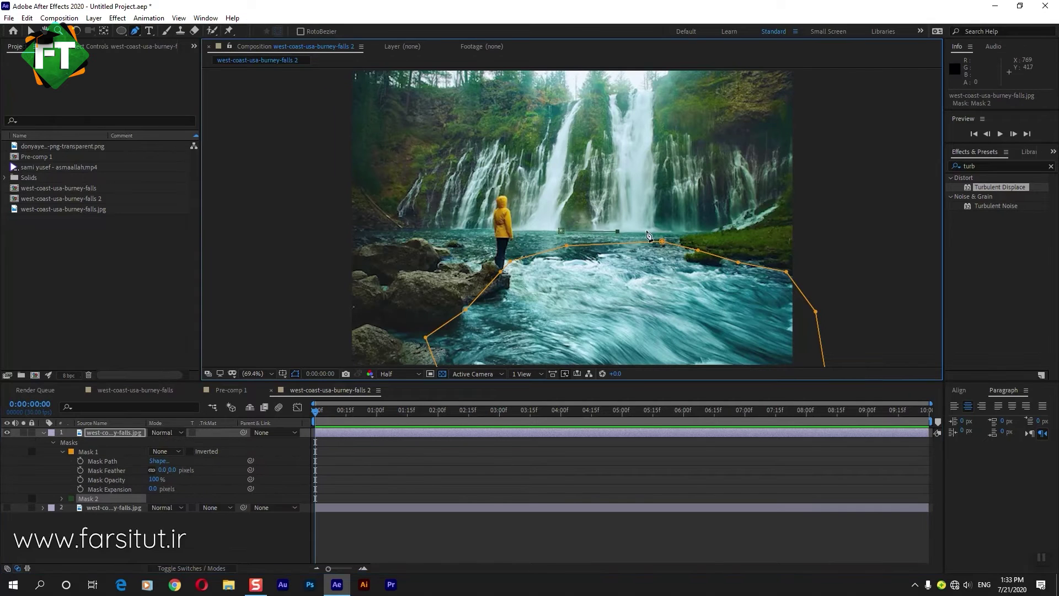
{"action": "left_click", "coordinate": [681, 231]}
{"action": "left_click", "coordinate": [570, 100]}
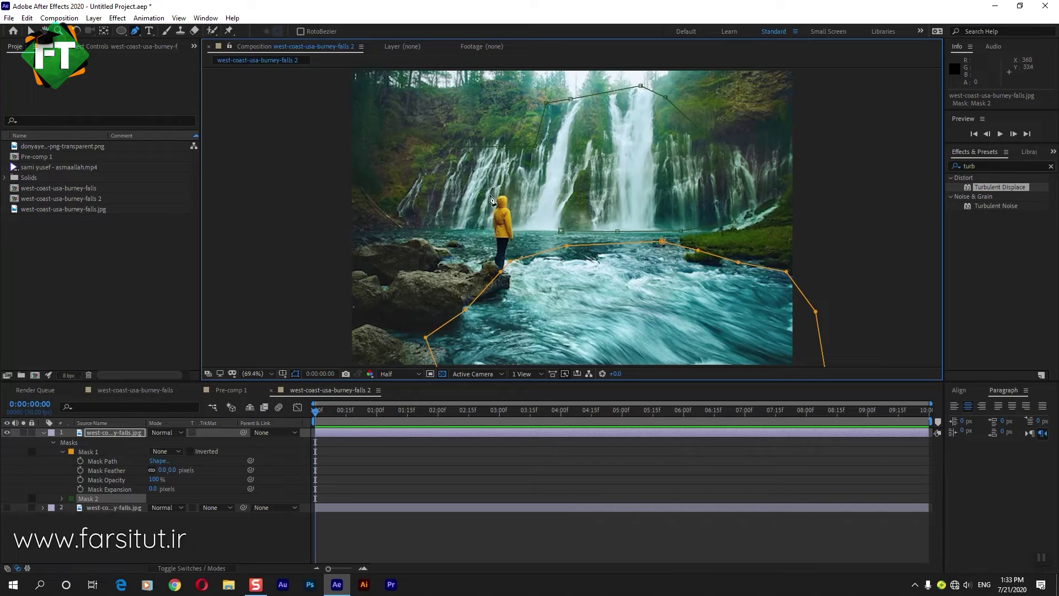
{"action": "left_click", "coordinate": [560, 232]}
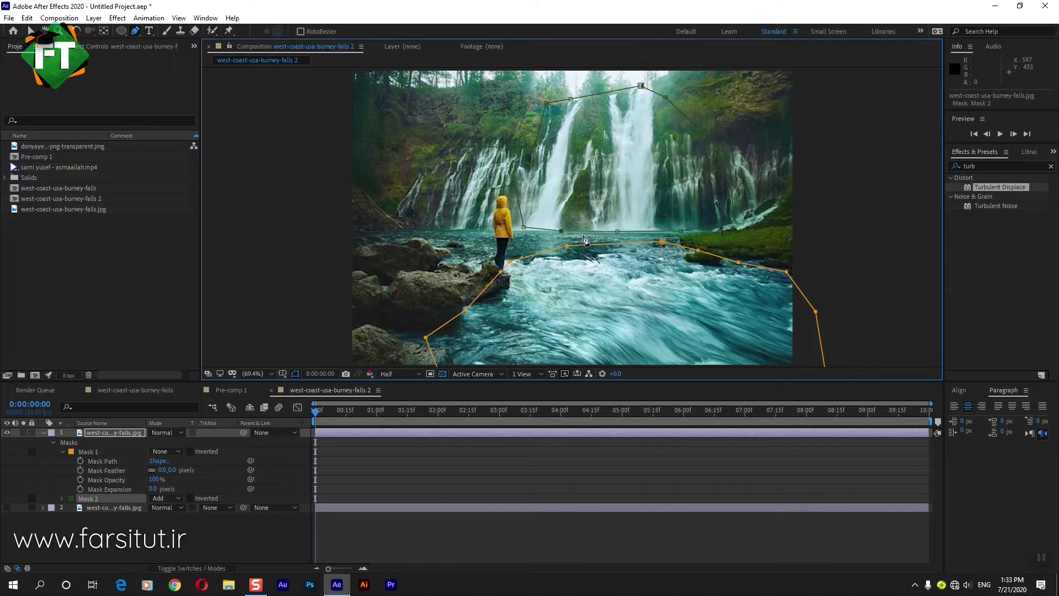
Step: Set Mask 1's mode back to Add and expand Mask 2's properties
{"action": "key", "text": "v"}
{"action": "left_click", "coordinate": [353, 464]}
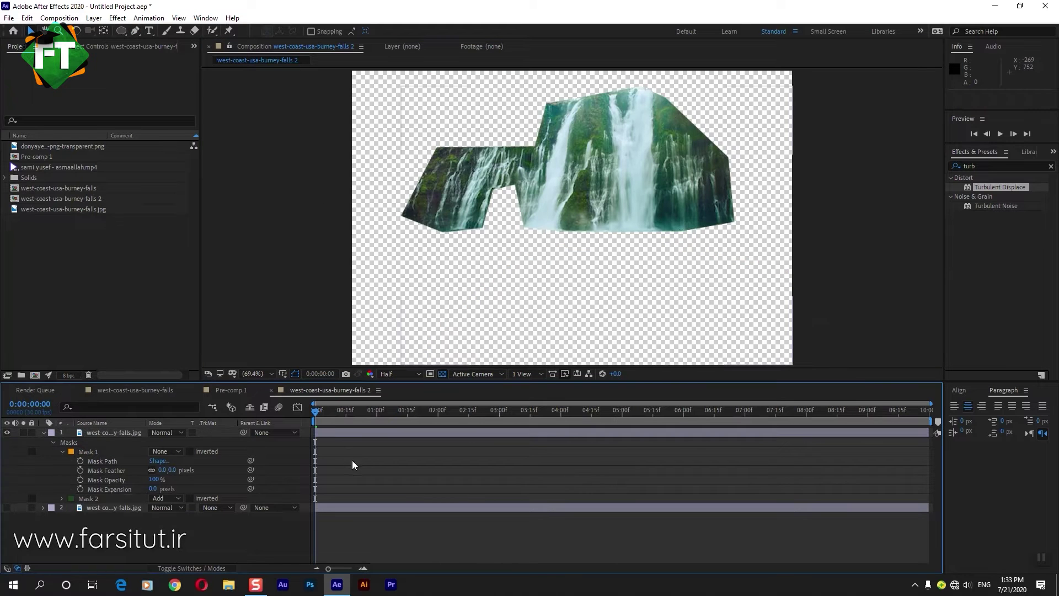
{"action": "left_click", "coordinate": [165, 451]}
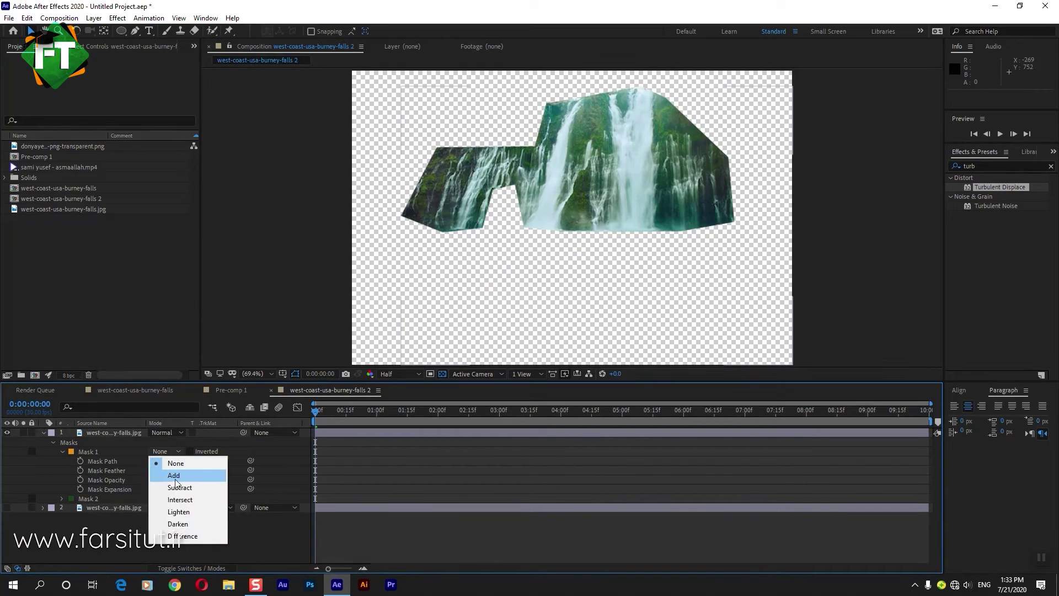
{"action": "left_click", "coordinate": [162, 469]}
{"action": "left_click", "coordinate": [62, 498]}
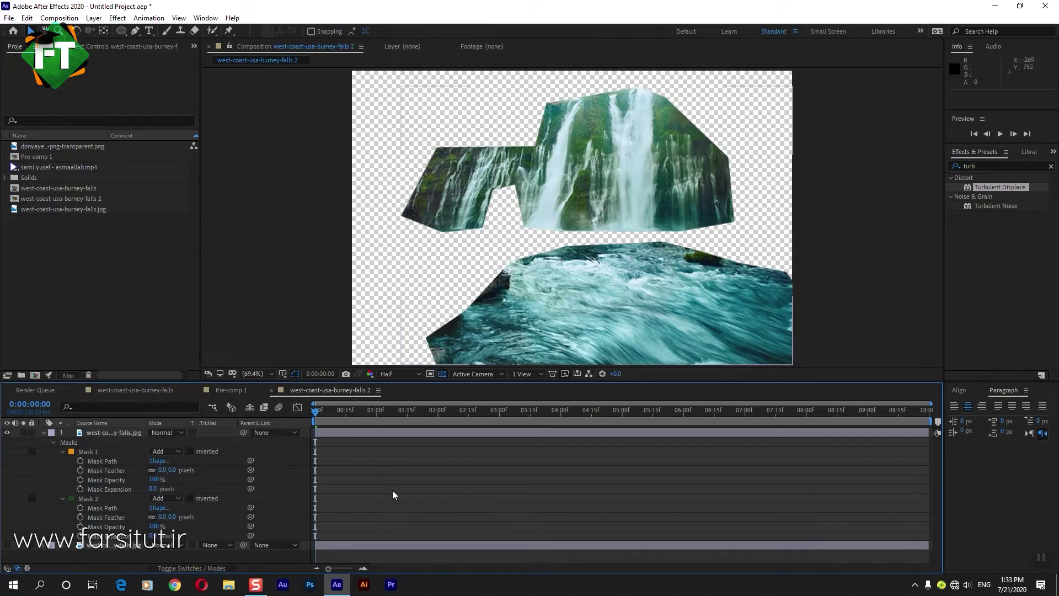
{"action": "left_click_drag", "start_coordinate": [342, 413], "coordinate": [388, 413]}
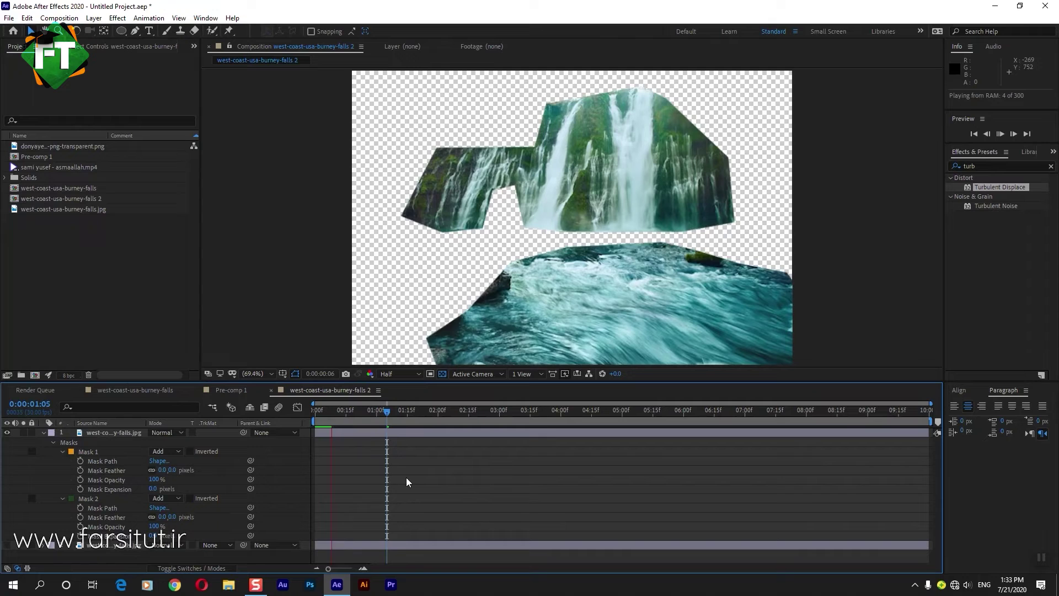
{"action": "key", "text": "space"}
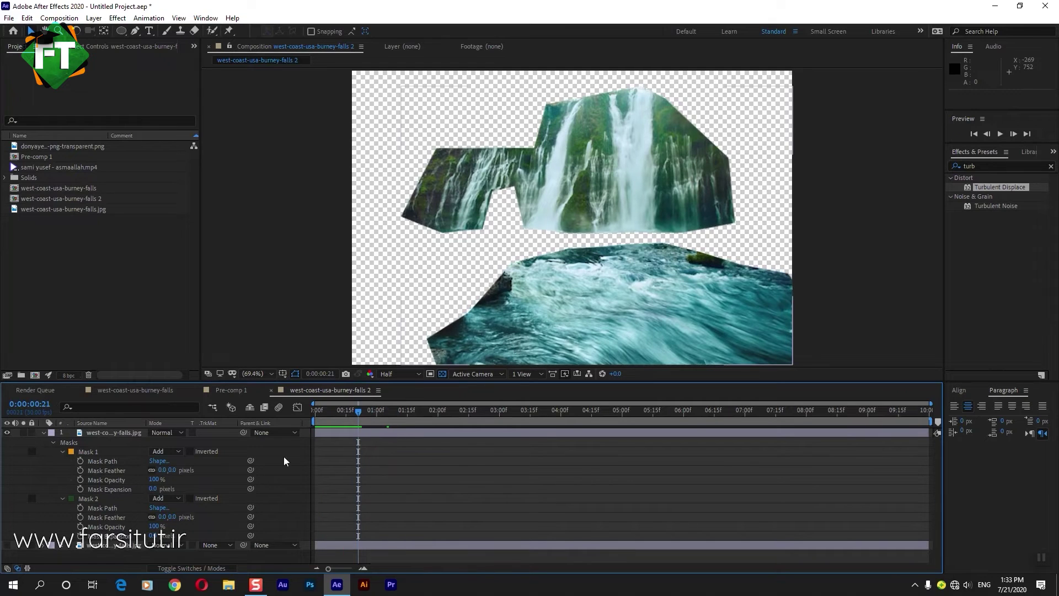
Step: Set Mask Feather to 50 on both Mask 1 and Mask 2, then collapse the layer
{"action": "left_click", "coordinate": [89, 454]}
{"action": "left_click", "coordinate": [173, 470]}
{"action": "type", "text": "50"}
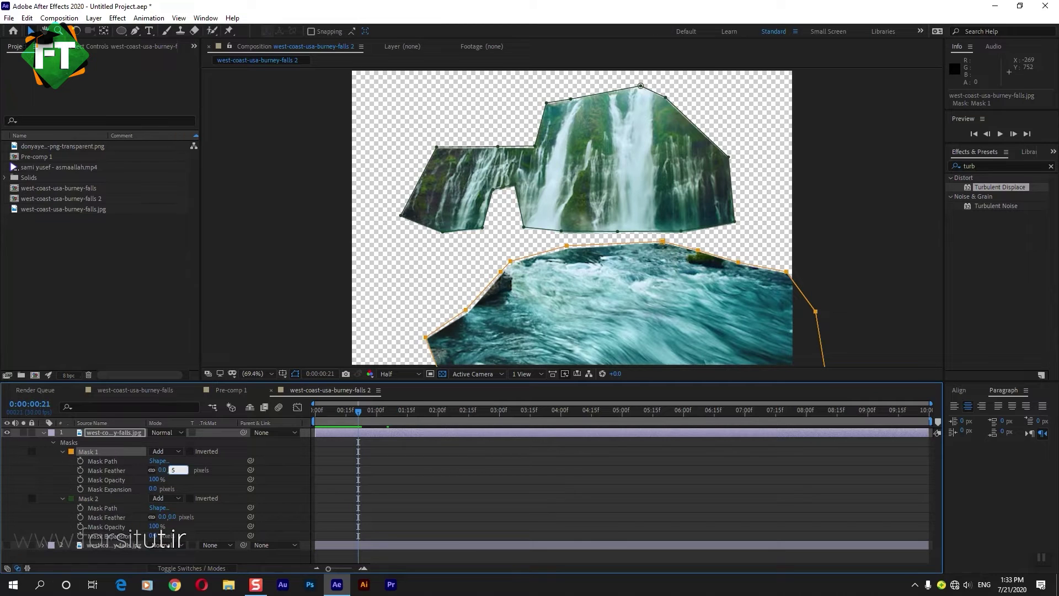
{"action": "key", "text": "Return"}
{"action": "left_click", "coordinate": [312, 478]}
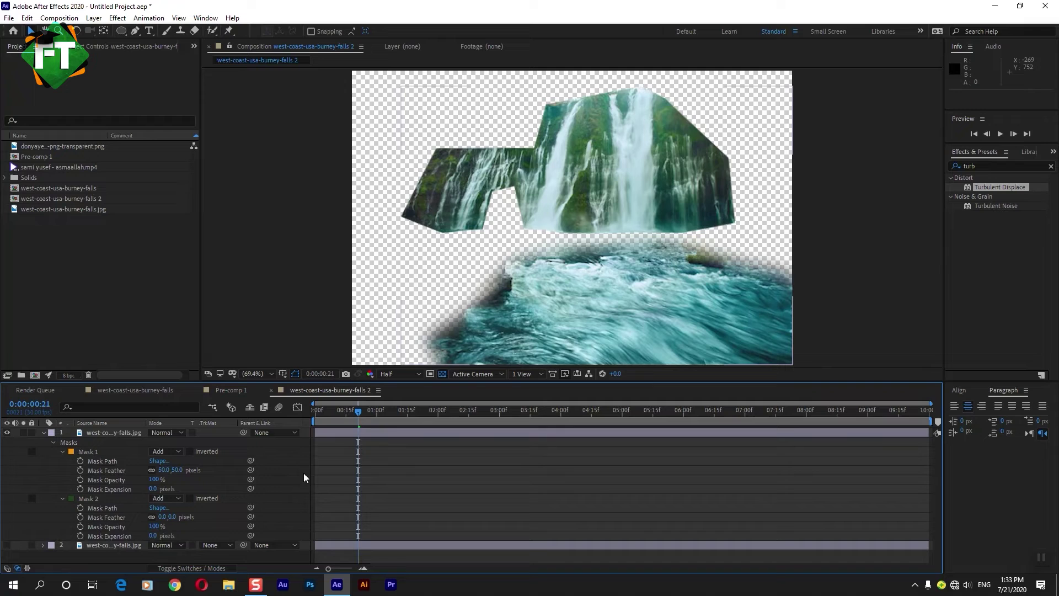
{"action": "left_click", "coordinate": [174, 515]}
{"action": "type", "text": "50"}
{"action": "key", "text": "Return"}
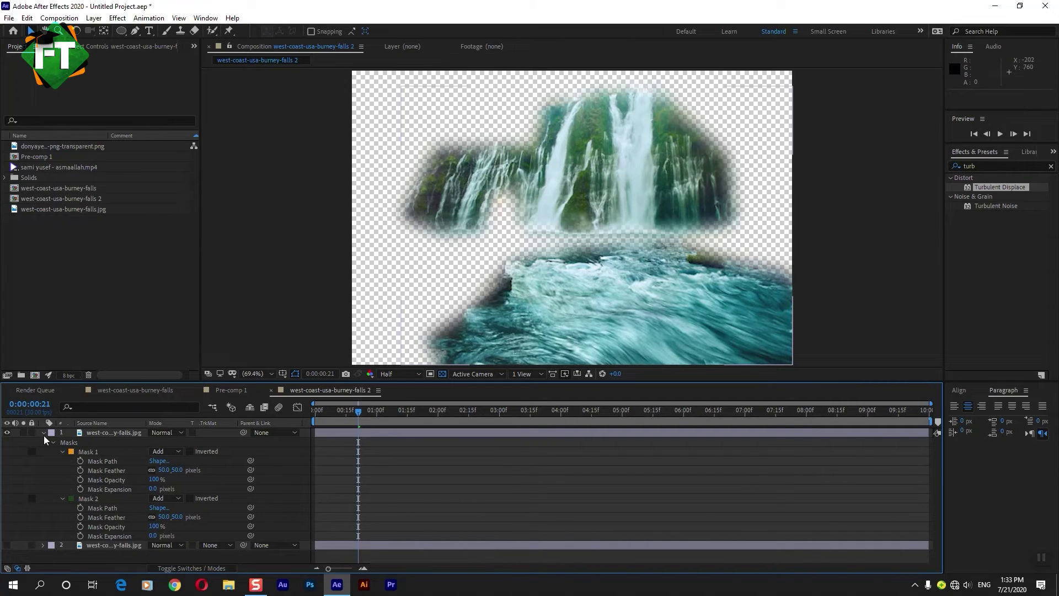
{"action": "left_click", "coordinate": [44, 432]}
{"action": "left_click", "coordinate": [96, 444]}
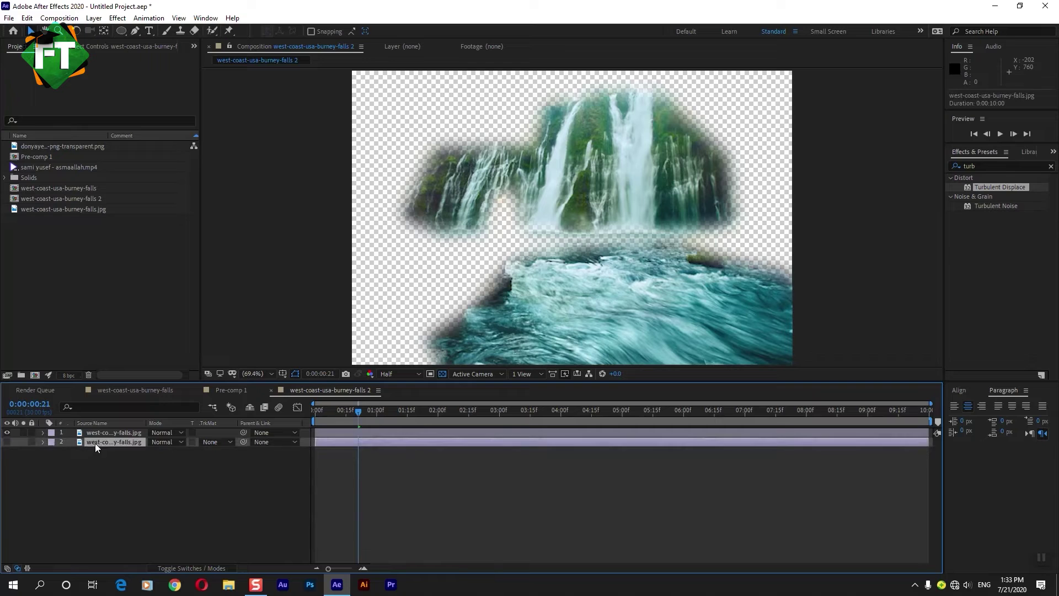
Step: Turn layer 2's visibility on and preview the composite from the start
{"action": "left_click", "coordinate": [7, 442]}
{"action": "left_click", "coordinate": [448, 493]}
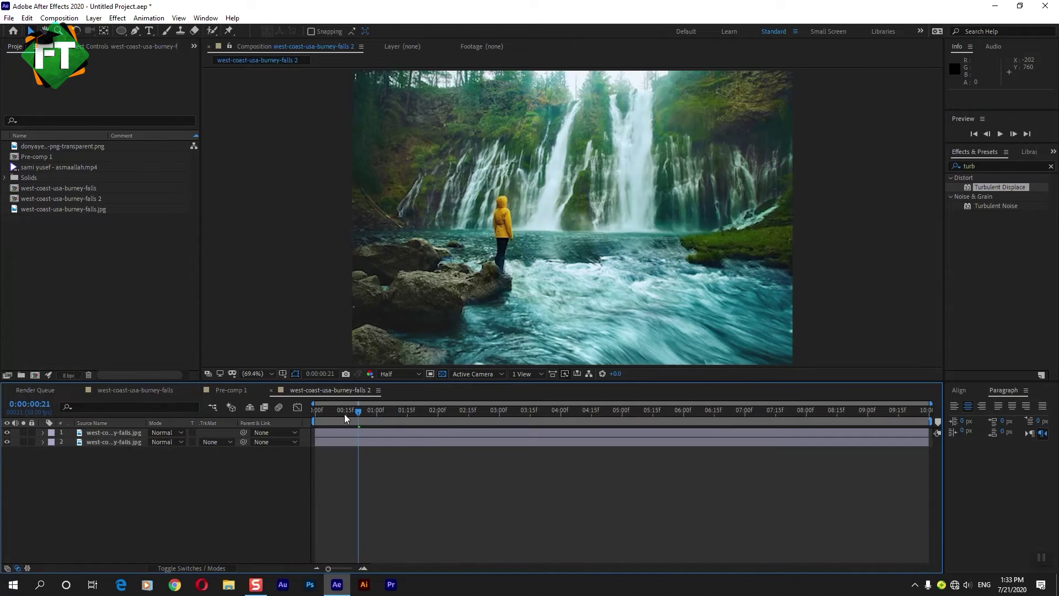
{"action": "key", "text": "Home"}
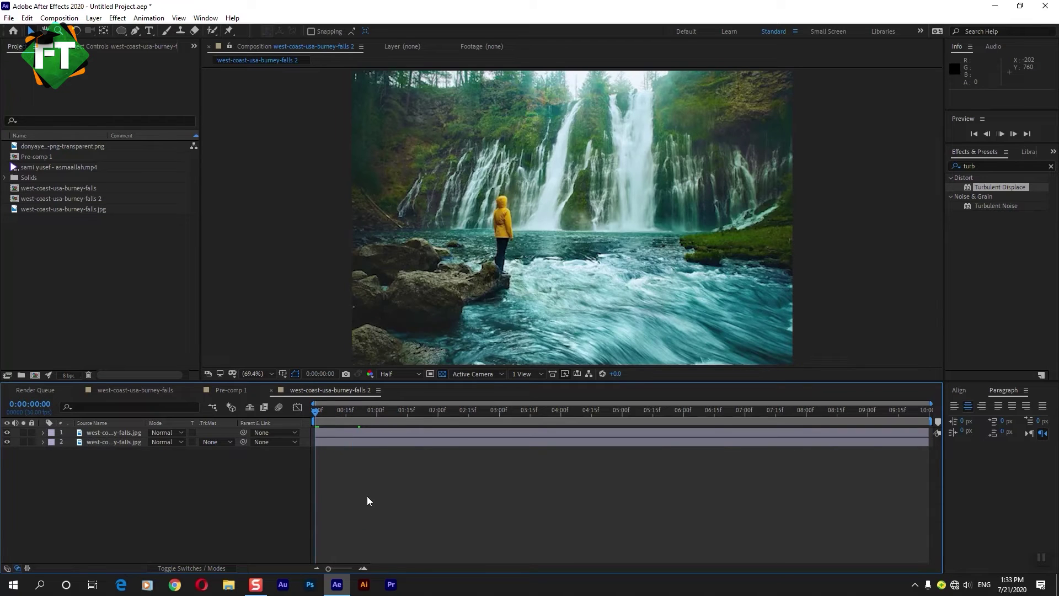
{"action": "key", "text": "space"}
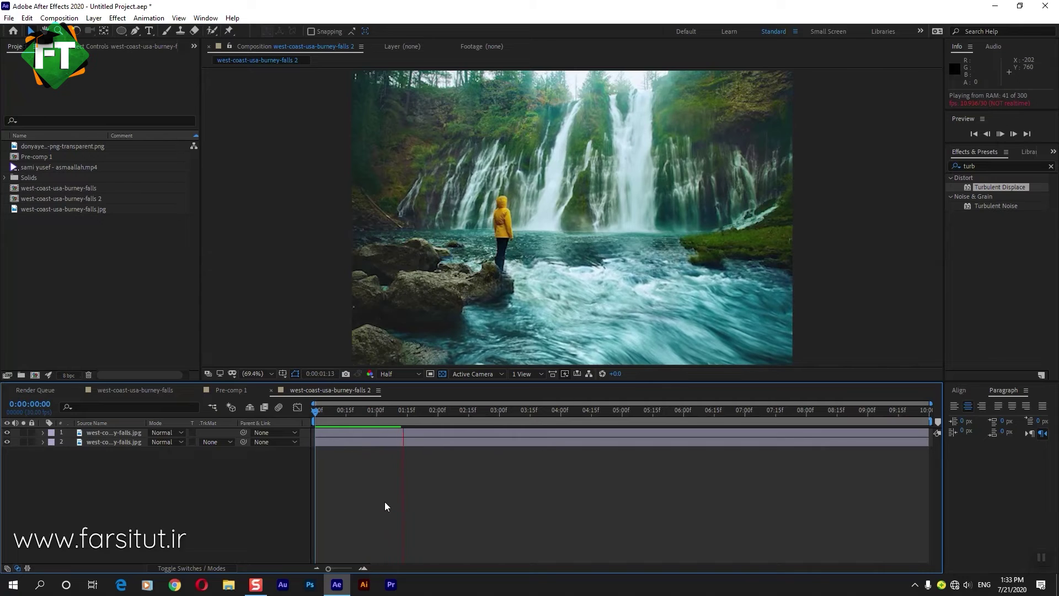
{"action": "left_click", "coordinate": [432, 441]}
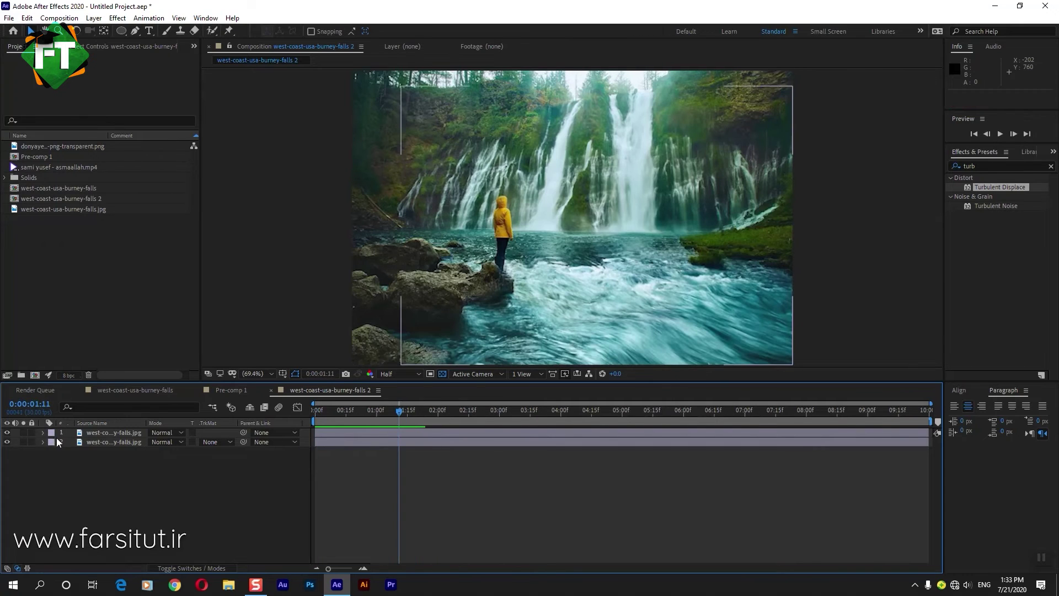
Step: Toggle the top and bottom layers' visibility to compare, then preview the full composite again
{"action": "left_click", "coordinate": [7, 433]}
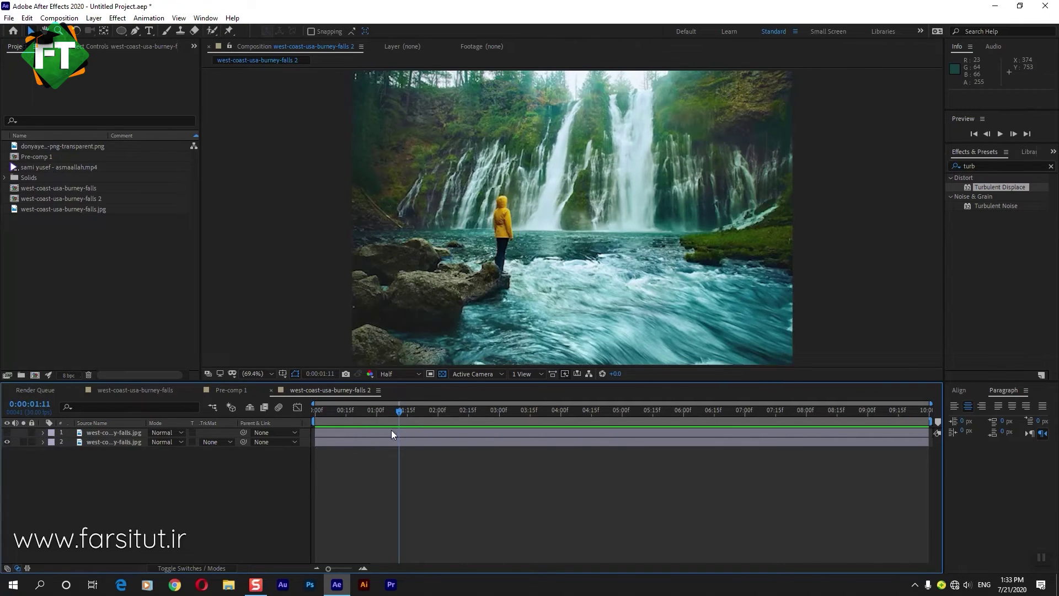
{"action": "left_click_drag", "start_coordinate": [386, 411], "coordinate": [508, 411]}
{"action": "left_click", "coordinate": [6, 432]}
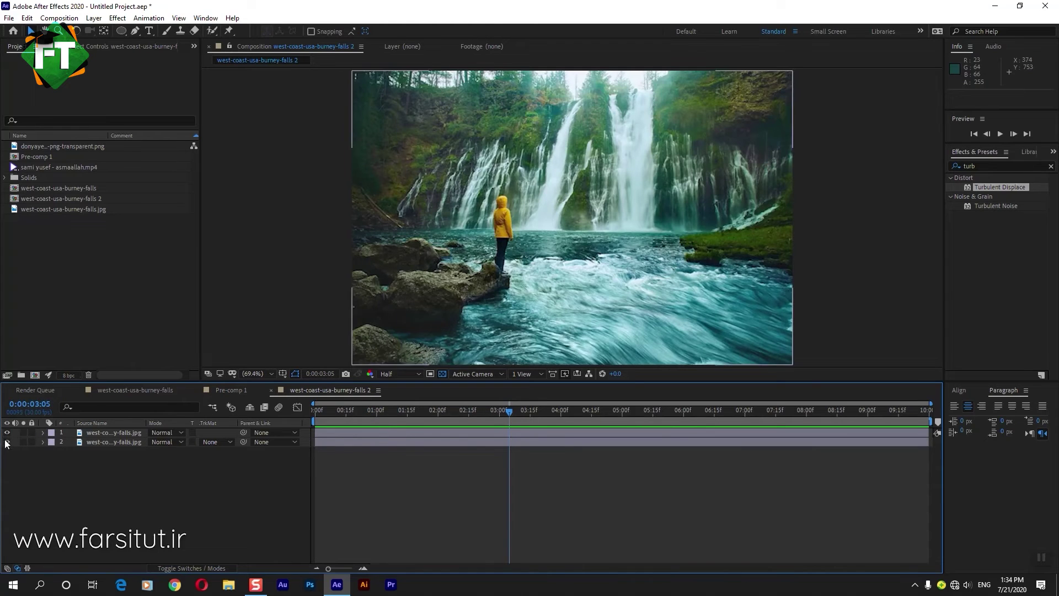
{"action": "left_click", "coordinate": [6, 441]}
{"action": "left_click_drag", "start_coordinate": [498, 411], "coordinate": [314, 415]}
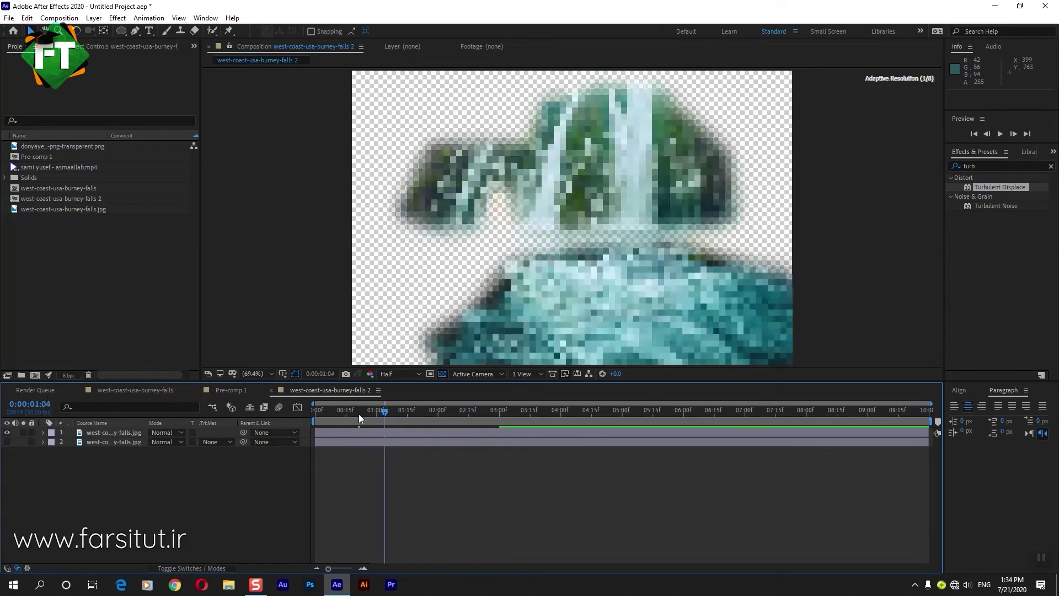
{"action": "left_click", "coordinate": [7, 441]}
{"action": "key", "text": "space"}
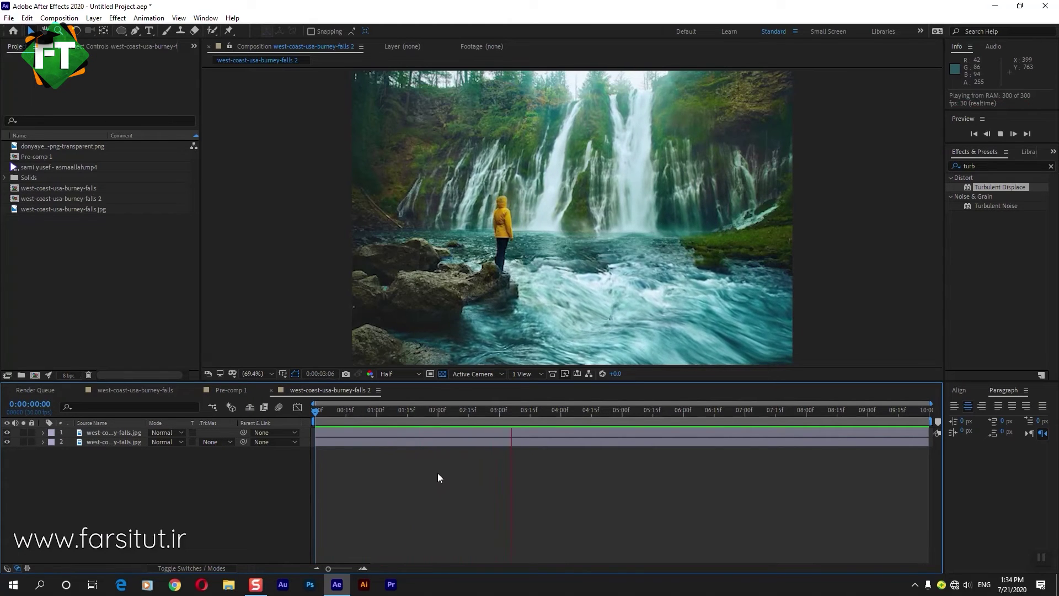
{"action": "key", "text": "space"}
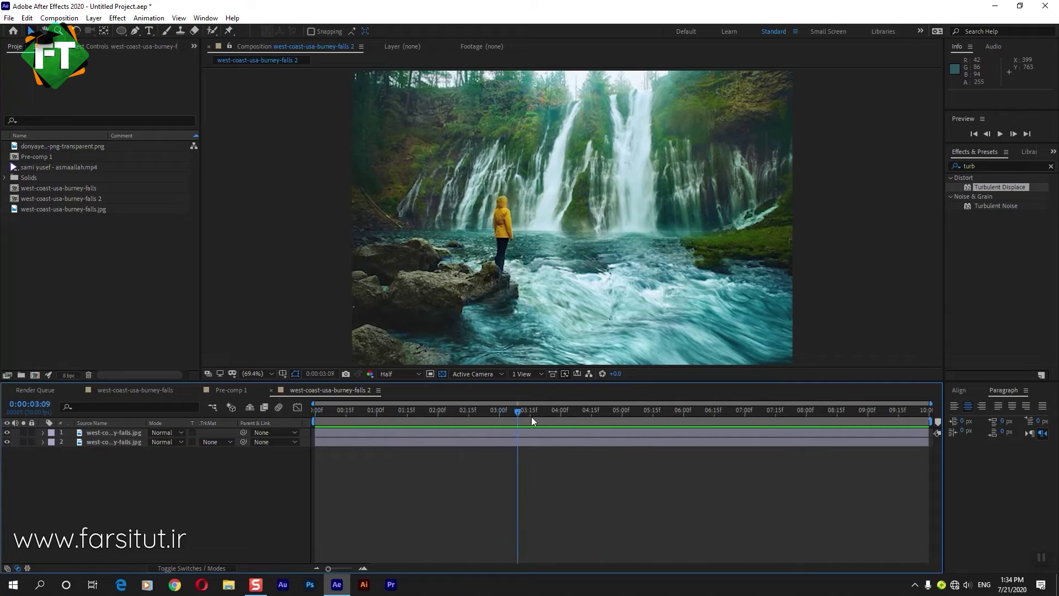
Step: Set an Opacity keyframe of 0% at 0:00 on the top waterfall layer
{"action": "key", "text": "space"}
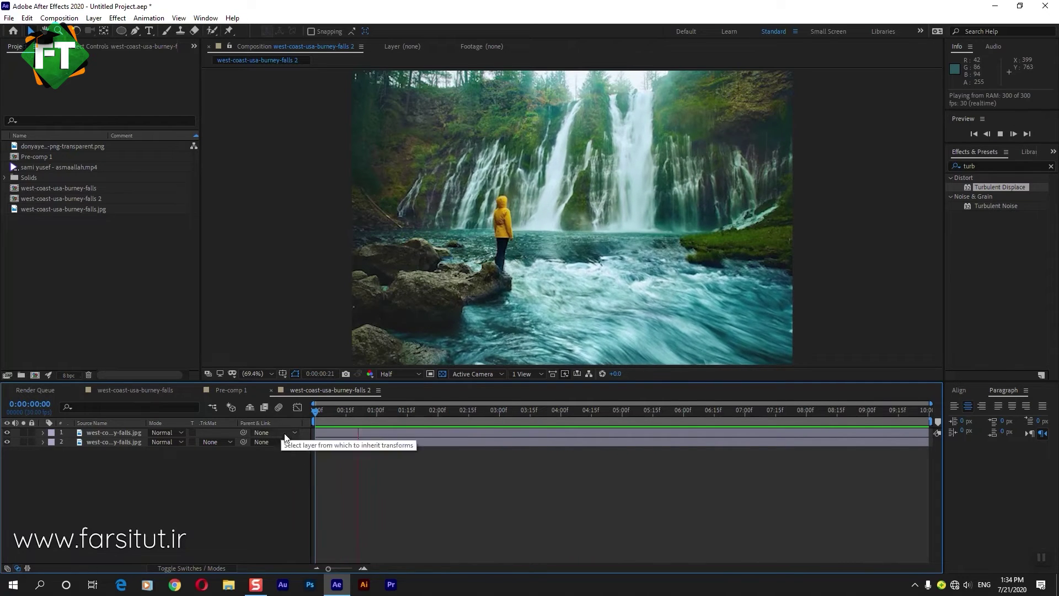
{"action": "key", "text": "space"}
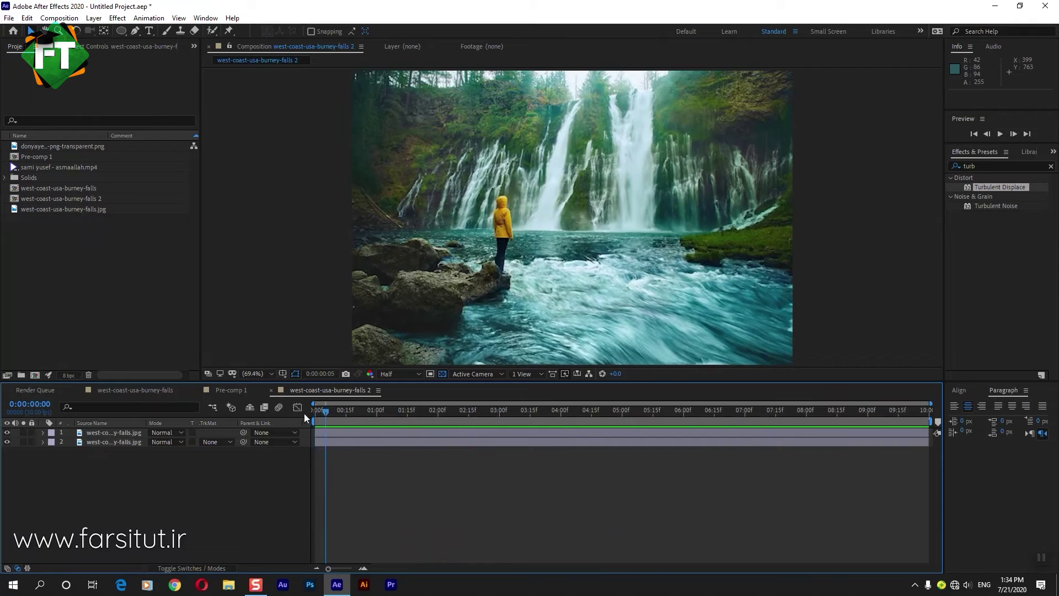
{"action": "left_click", "coordinate": [120, 433]}
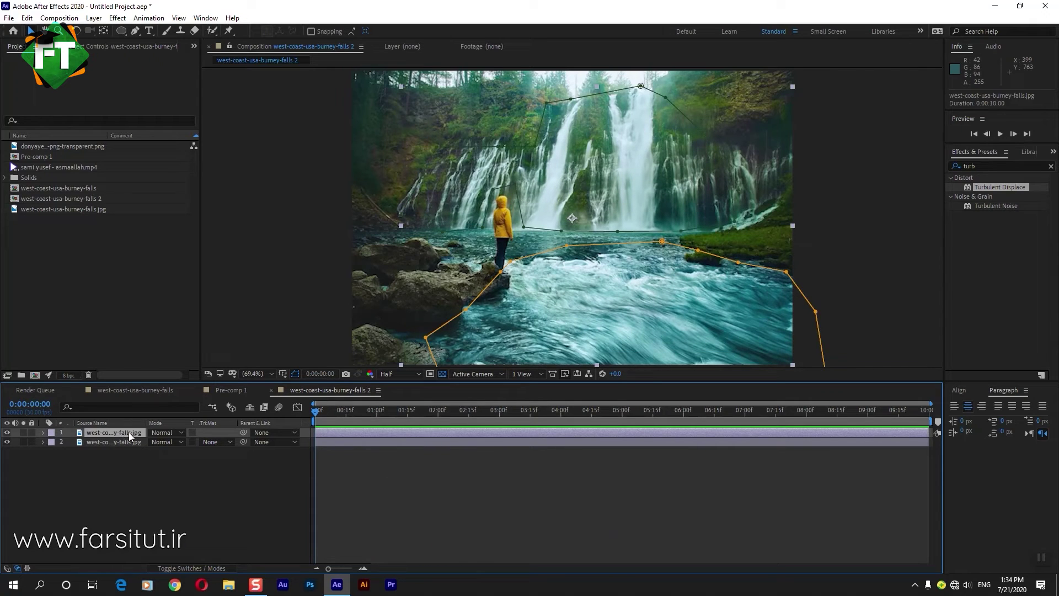
{"action": "key", "text": "t"}
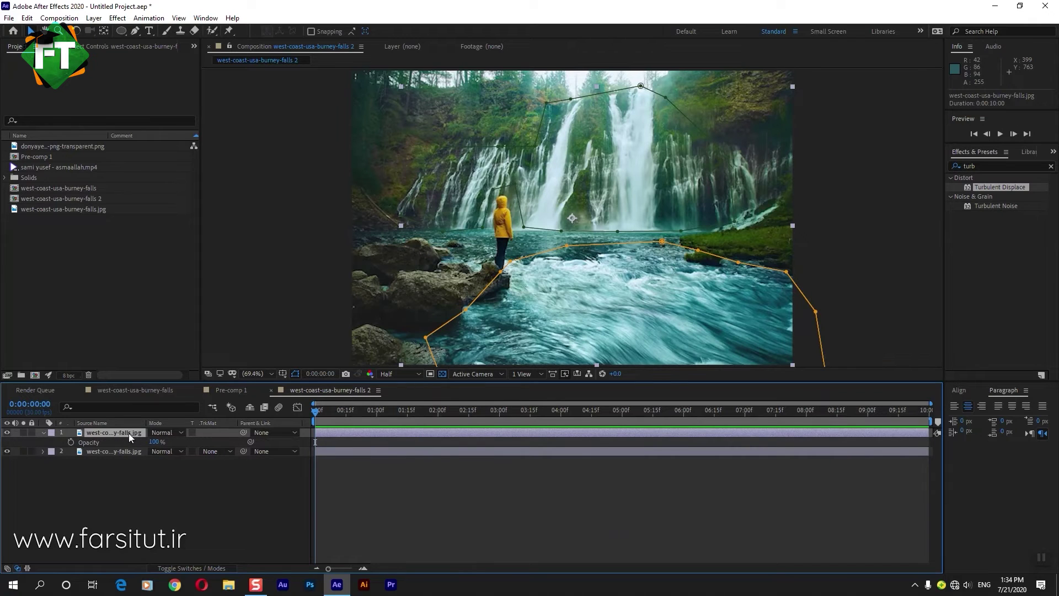
{"action": "left_click", "coordinate": [74, 442]}
{"action": "left_click", "coordinate": [156, 442]}
{"action": "type", "text": "0"}
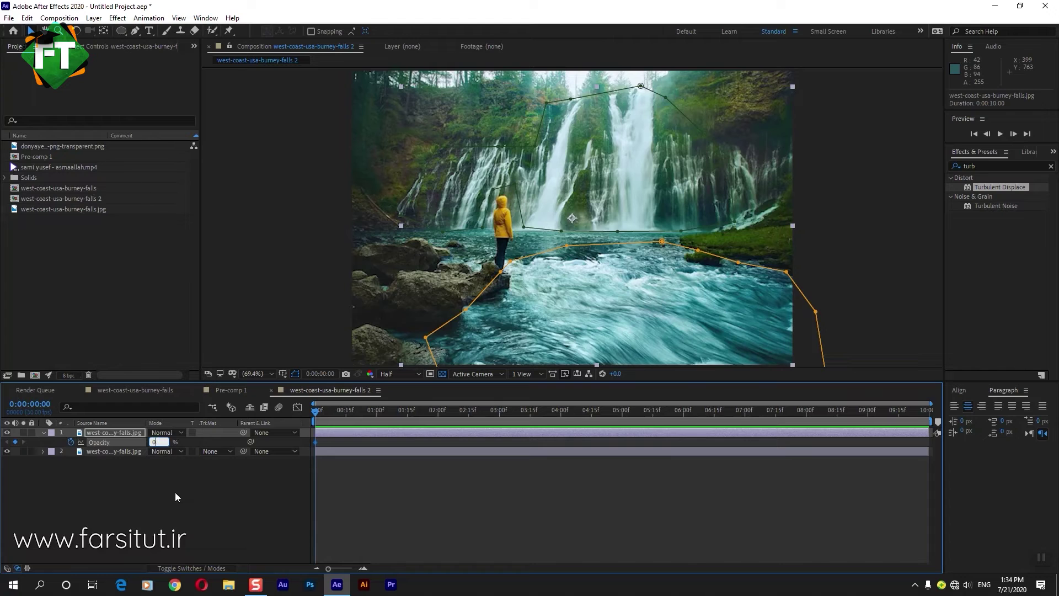
{"action": "left_click", "coordinate": [176, 493]}
Step: Add a 100% Opacity keyframe at 1:00 and preview the fade-in
{"action": "left_click_drag", "start_coordinate": [350, 417], "coordinate": [376, 418]}
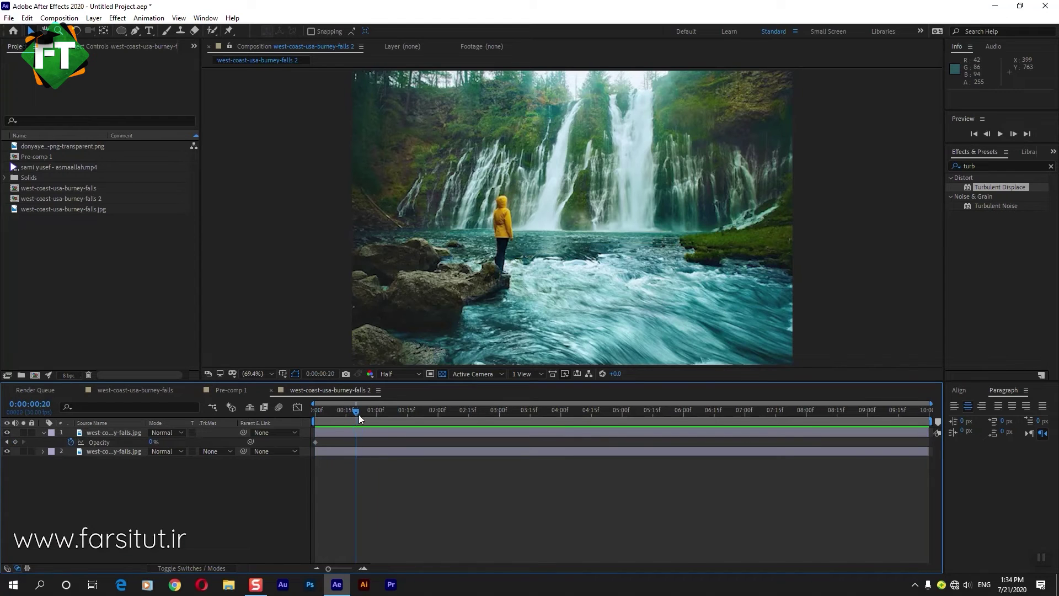
{"action": "left_click", "coordinate": [153, 442]}
{"action": "type", "text": "100"}
{"action": "left_click", "coordinate": [216, 488]}
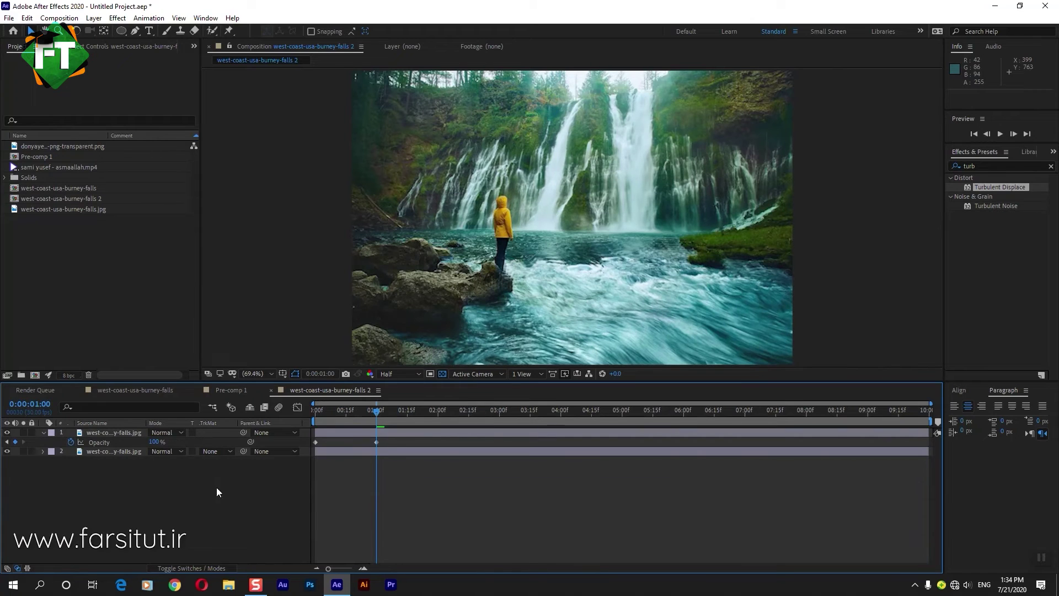
{"action": "left_click_drag", "start_coordinate": [369, 412], "coordinate": [288, 414]}
{"action": "key", "text": "space"}
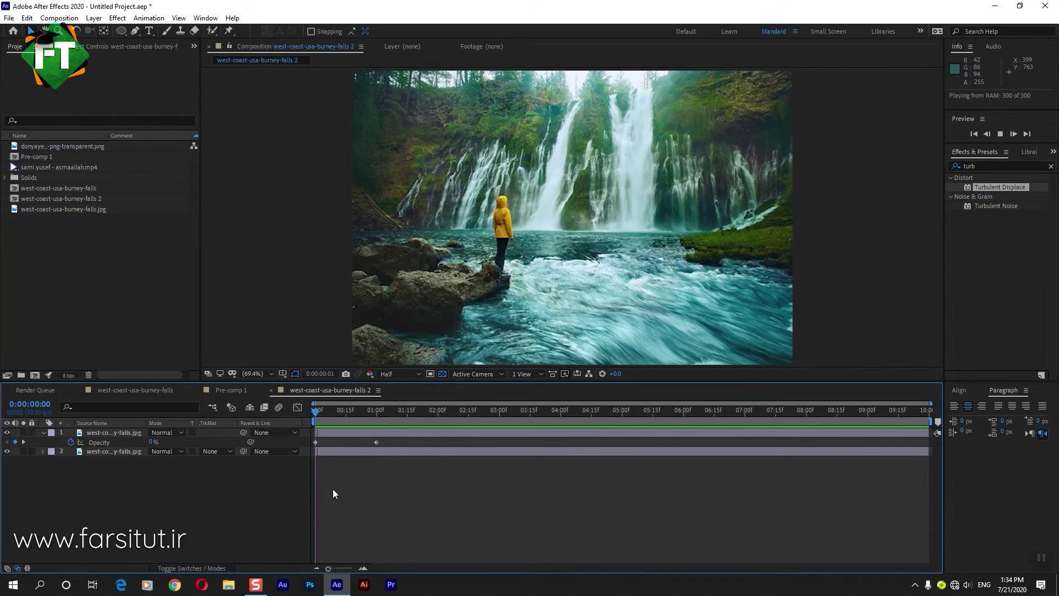
{"action": "key", "text": "space"}
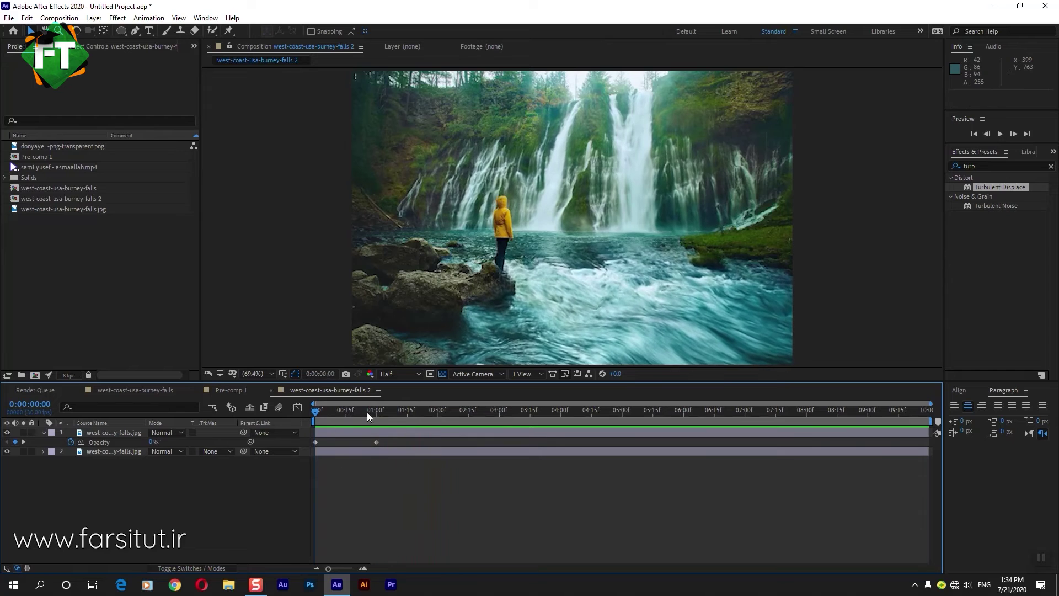
Step: Hold 100% Opacity with a keyframe at 2:00 and fade to 0% at 3:00
{"action": "left_click_drag", "start_coordinate": [411, 413], "coordinate": [479, 414]}
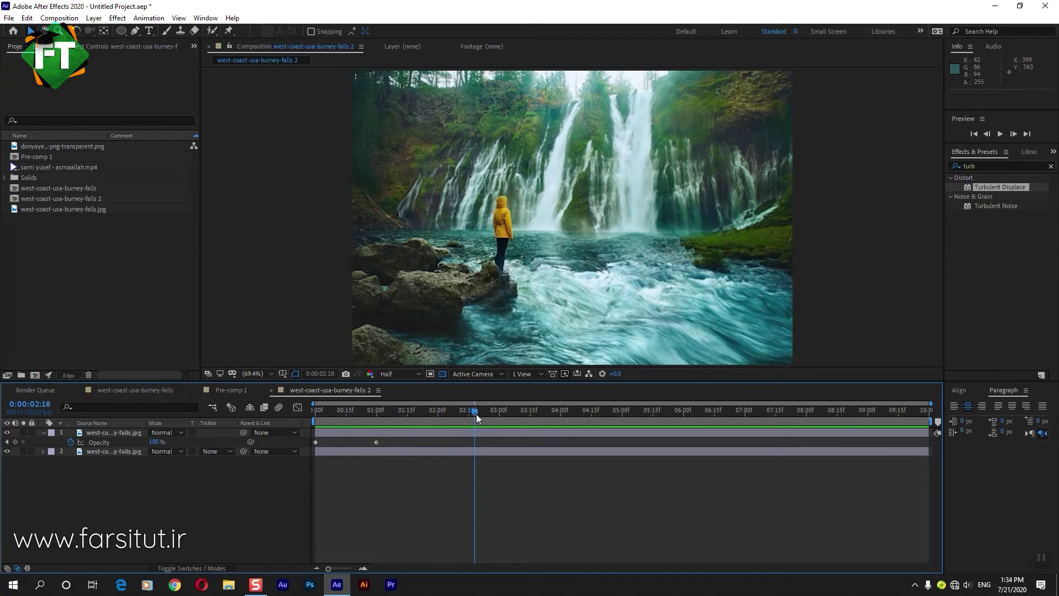
{"action": "left_click_drag", "start_coordinate": [479, 413], "coordinate": [437, 415]}
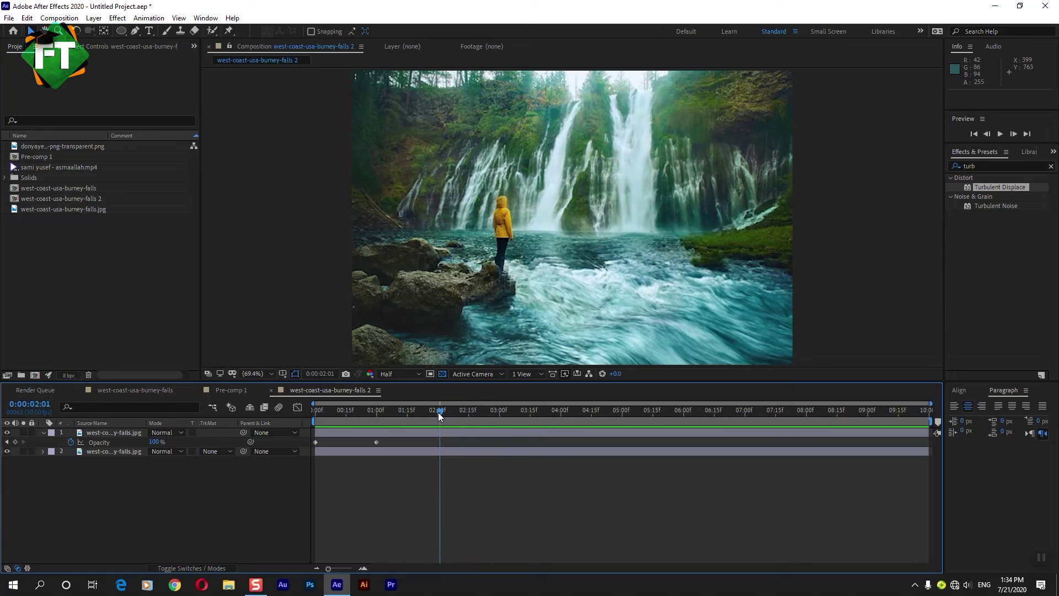
{"action": "left_click", "coordinate": [15, 441]}
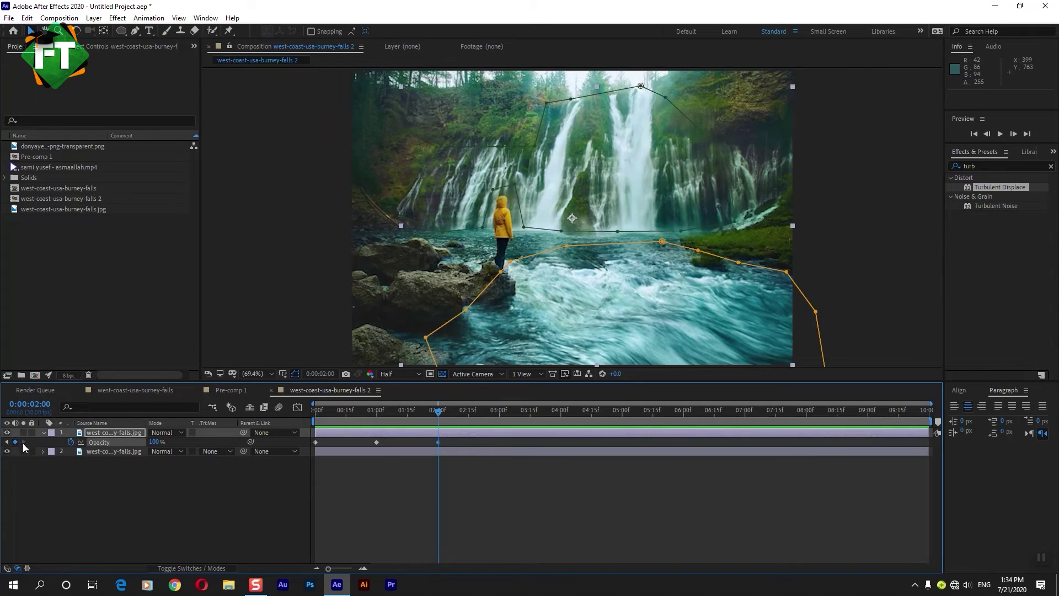
{"action": "left_click", "coordinate": [425, 498]}
{"action": "left_click_drag", "start_coordinate": [344, 413], "coordinate": [291, 414]}
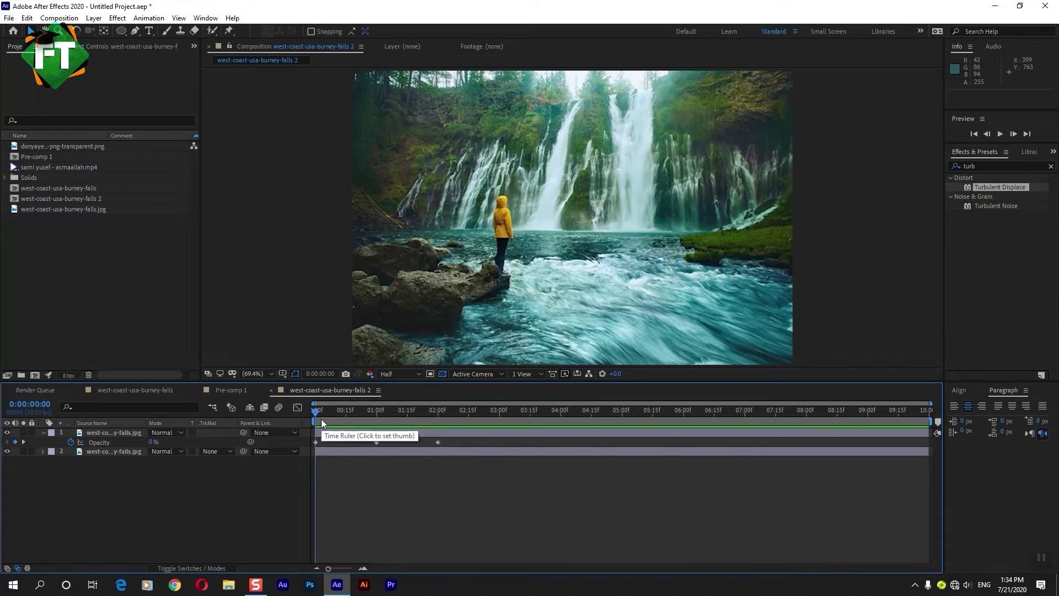
{"action": "left_click_drag", "start_coordinate": [326, 413], "coordinate": [499, 418]}
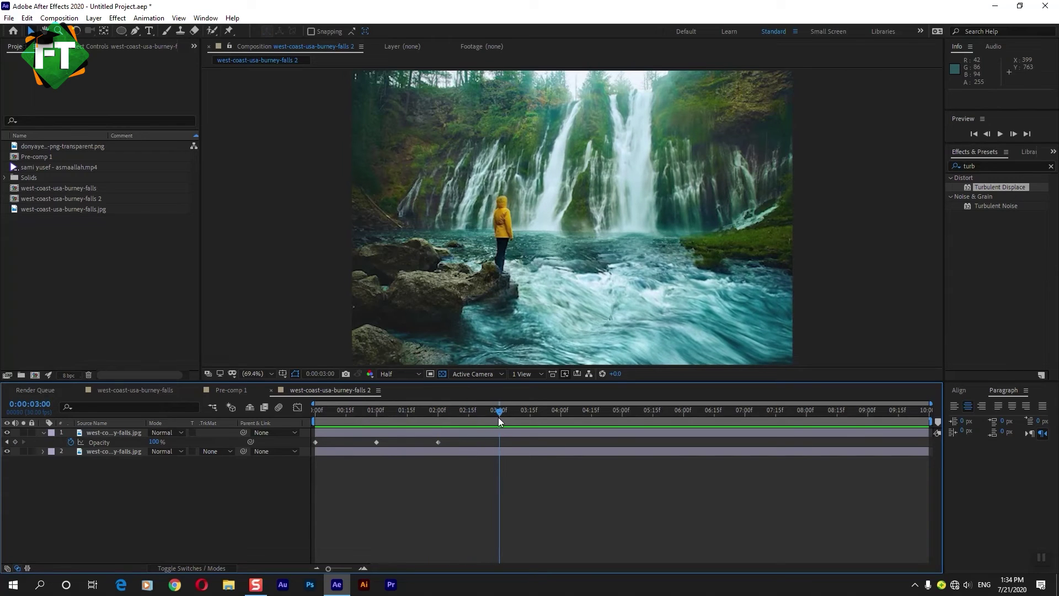
{"action": "type", "text": "0"}
{"action": "key", "text": "Return"}
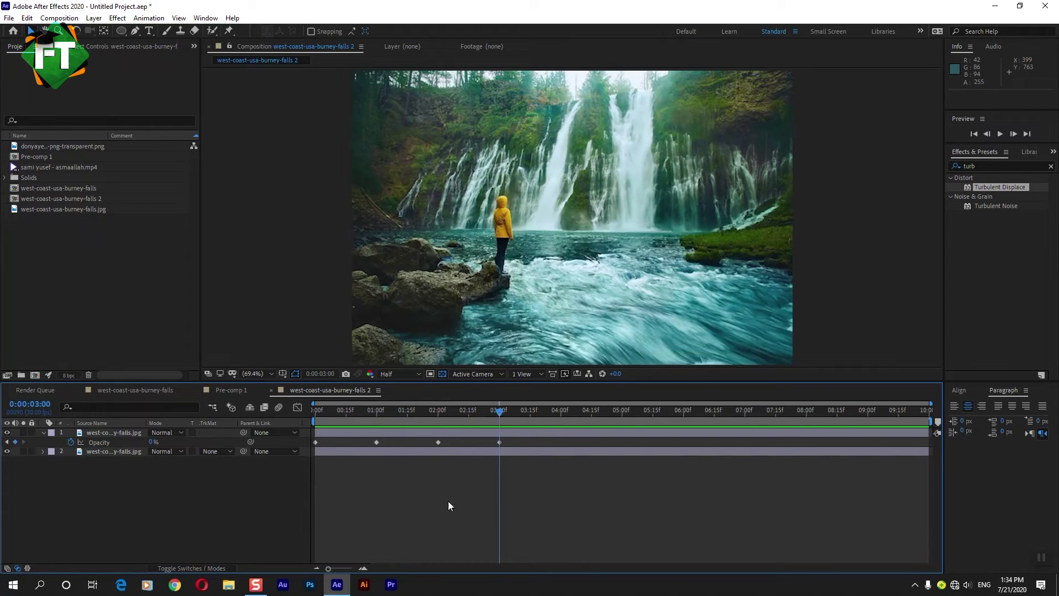
Step: Preview the fade in and out, then park the time indicator at 2:15
{"action": "left_click_drag", "start_coordinate": [497, 410], "coordinate": [316, 411]}
{"action": "key", "text": "space"}
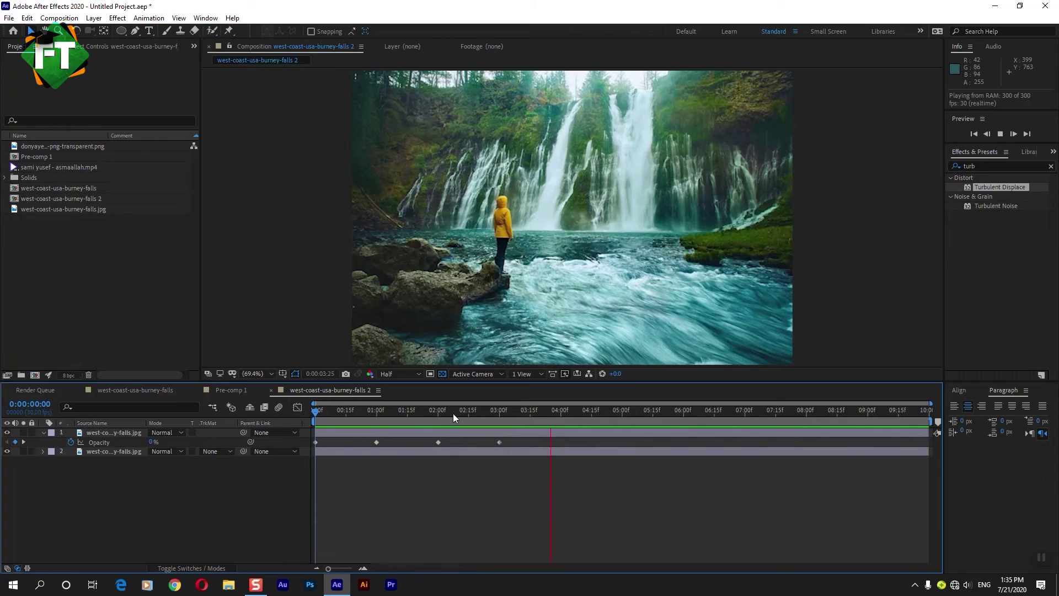
{"action": "key", "text": "space"}
{"action": "key", "text": "space"}
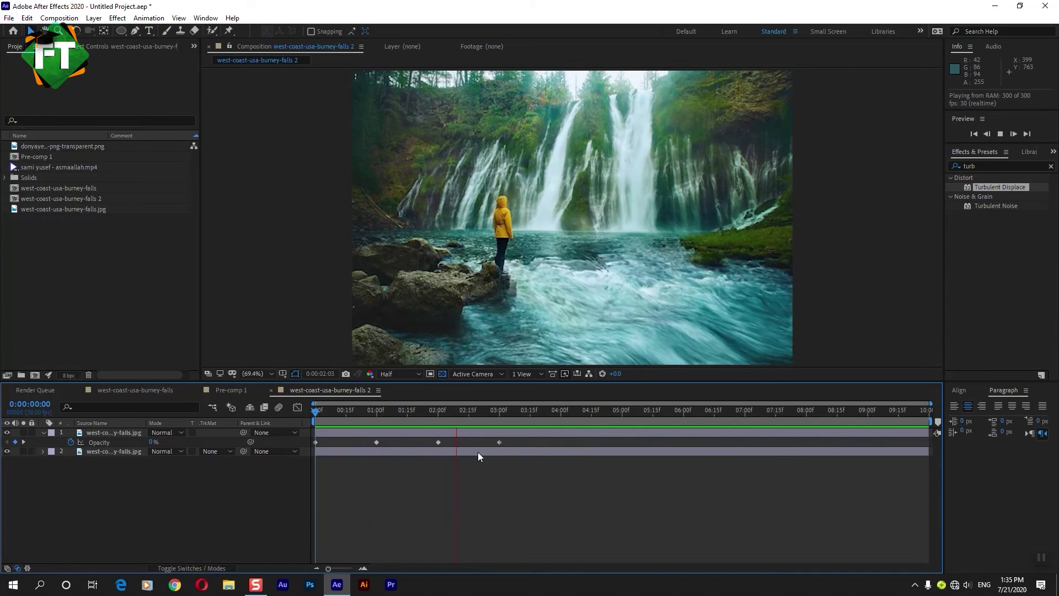
{"action": "left_click", "coordinate": [467, 417]}
{"action": "left_click_drag", "start_coordinate": [467, 418], "coordinate": [468, 417]}
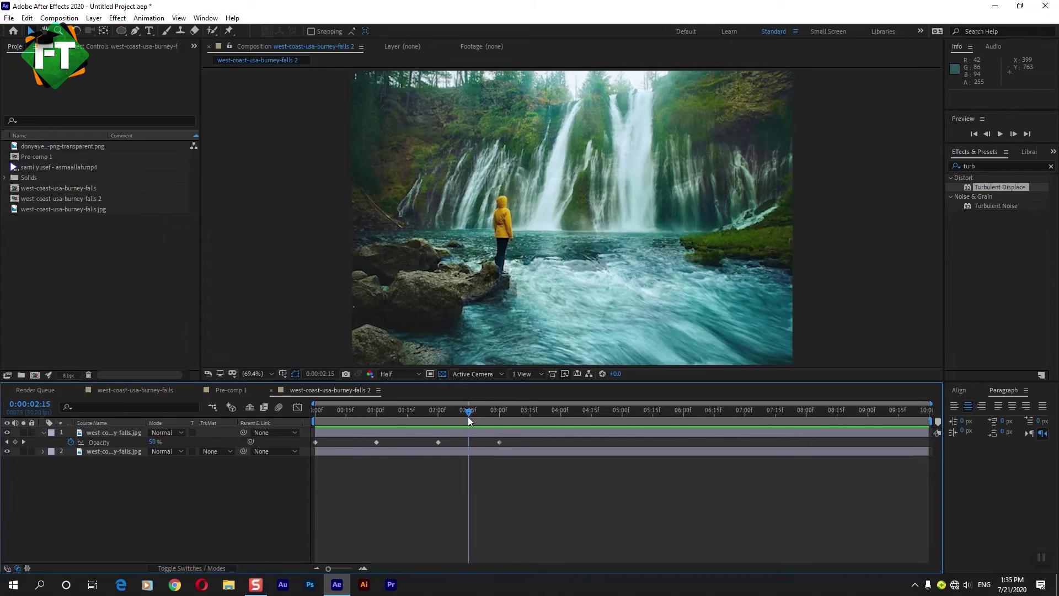
Step: Duplicate the fading waterfall layer and shift the copy to start around two seconds
{"action": "left_click", "coordinate": [354, 433]}
{"action": "key", "text": "w"}
{"action": "key", "text": "w"}
{"action": "key", "text": "ctrl+d"}
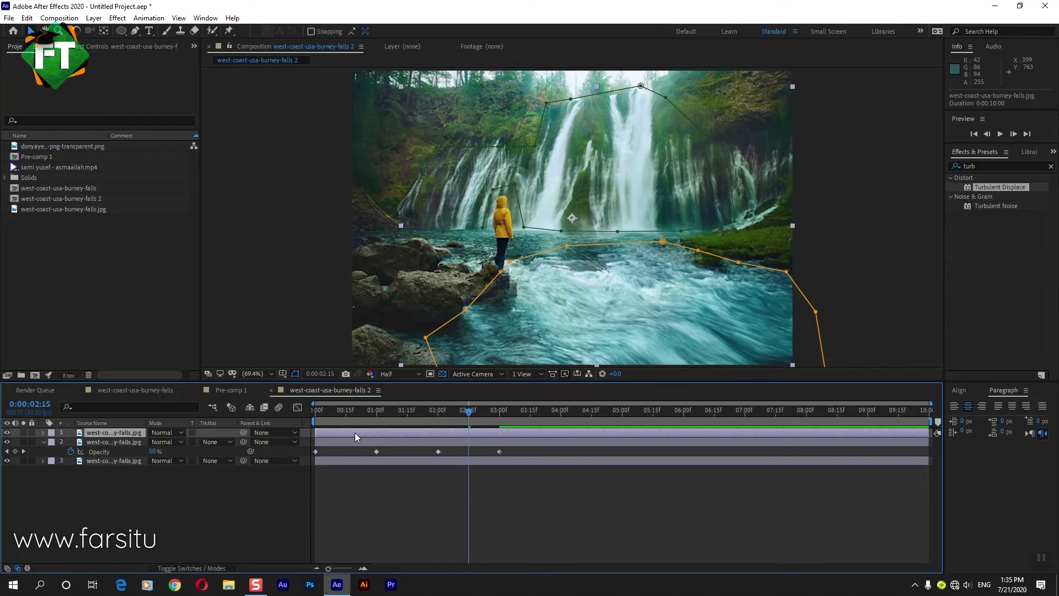
{"action": "key", "text": "u"}
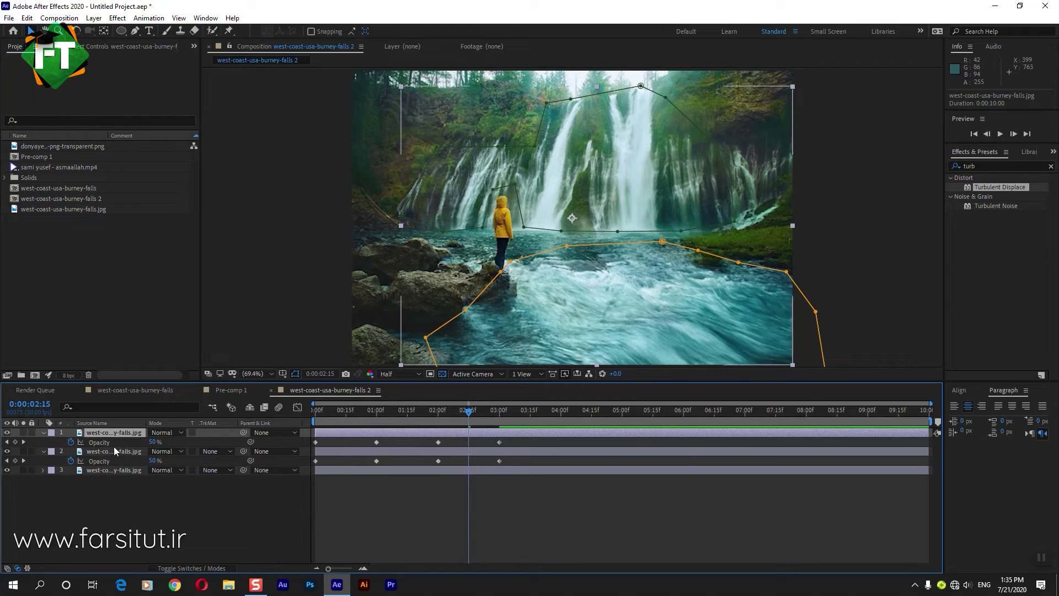
{"action": "mouse_move", "coordinate": [336, 434]}
{"action": "left_mouse_down"}
{"action": "mouse_move", "coordinate": [461, 435]}
{"action": "mouse_move", "coordinate": [440, 414]}
{"action": "mouse_move", "coordinate": [453, 436]}
{"action": "mouse_move", "coordinate": [370, 423]}
{"action": "mouse_move", "coordinate": [591, 424]}
{"action": "left_mouse_up"}
{"action": "left_click", "coordinate": [463, 509]}
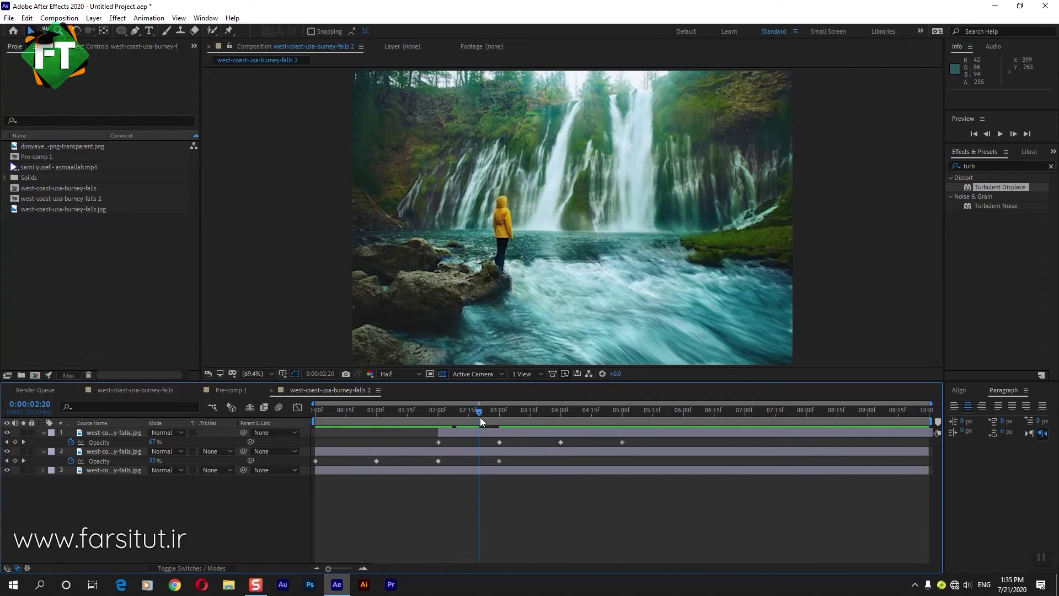
Step: Preview the overlapping fades and retime the copy to start at 0:00:01:15
{"action": "key", "text": "space"}
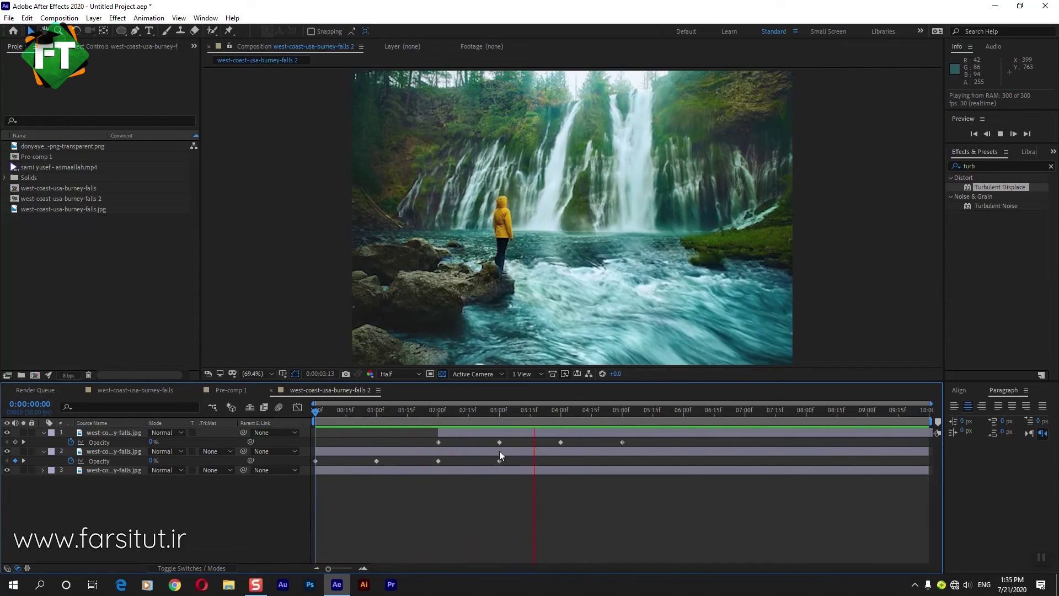
{"action": "left_click_drag", "start_coordinate": [474, 410], "coordinate": [310, 421]}
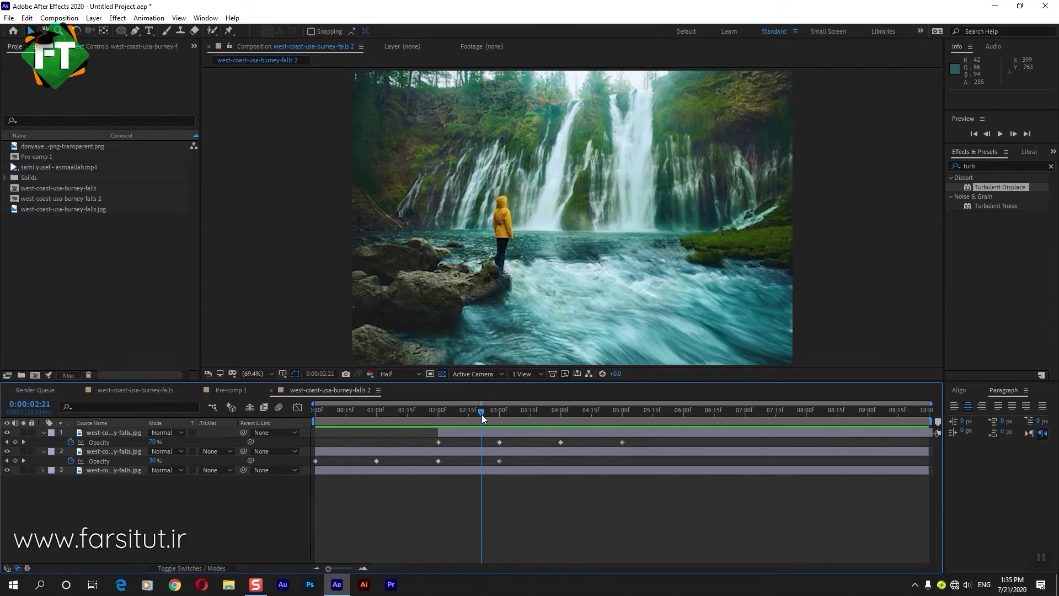
{"action": "key", "text": "space"}
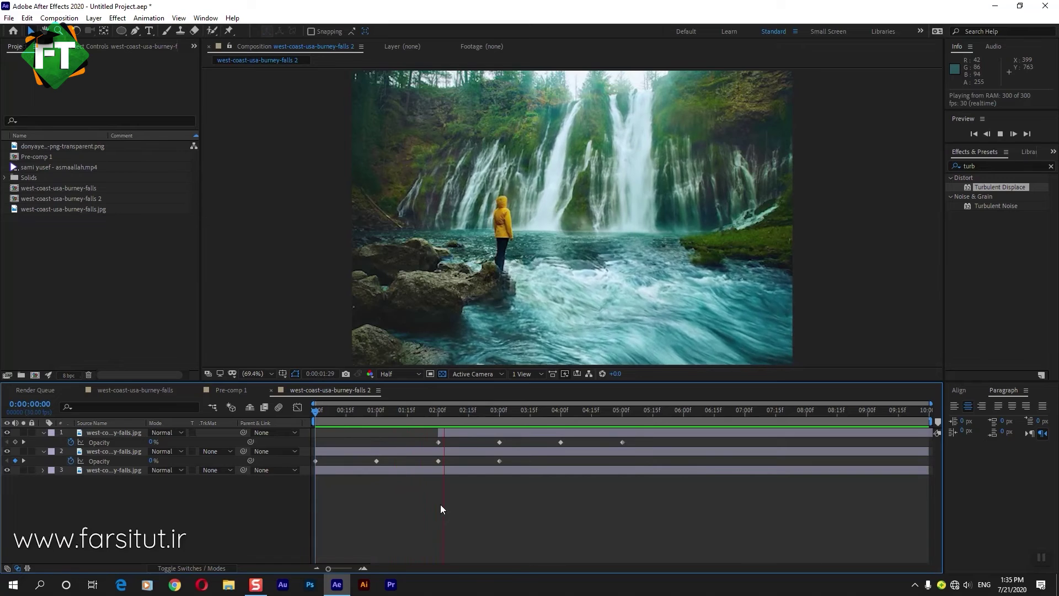
{"action": "left_click", "coordinate": [460, 410]}
{"action": "mouse_move", "coordinate": [448, 411]}
{"action": "left_mouse_down"}
{"action": "mouse_move", "coordinate": [406, 416]}
{"action": "mouse_move", "coordinate": [447, 431]}
{"action": "mouse_move", "coordinate": [423, 433]}
{"action": "left_mouse_up"}
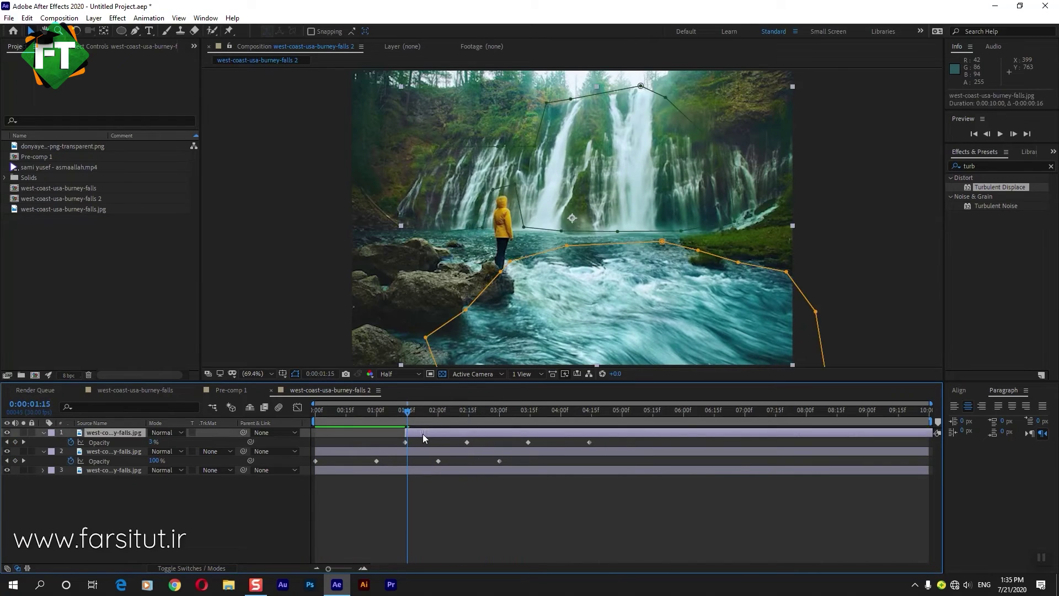
{"action": "key", "text": "space"}
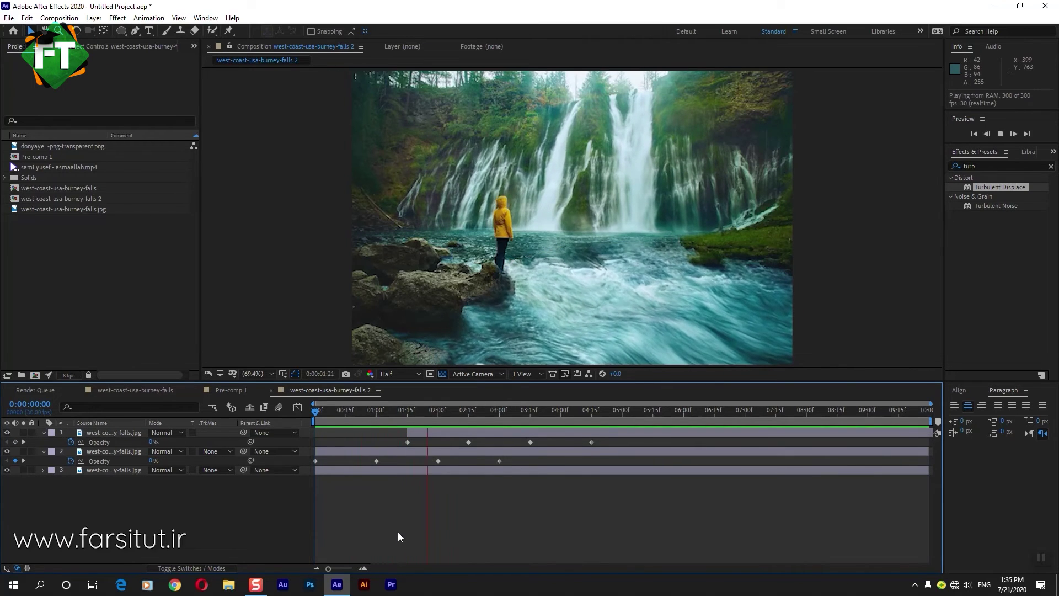
{"action": "left_click_drag", "start_coordinate": [432, 415], "coordinate": [408, 415]}
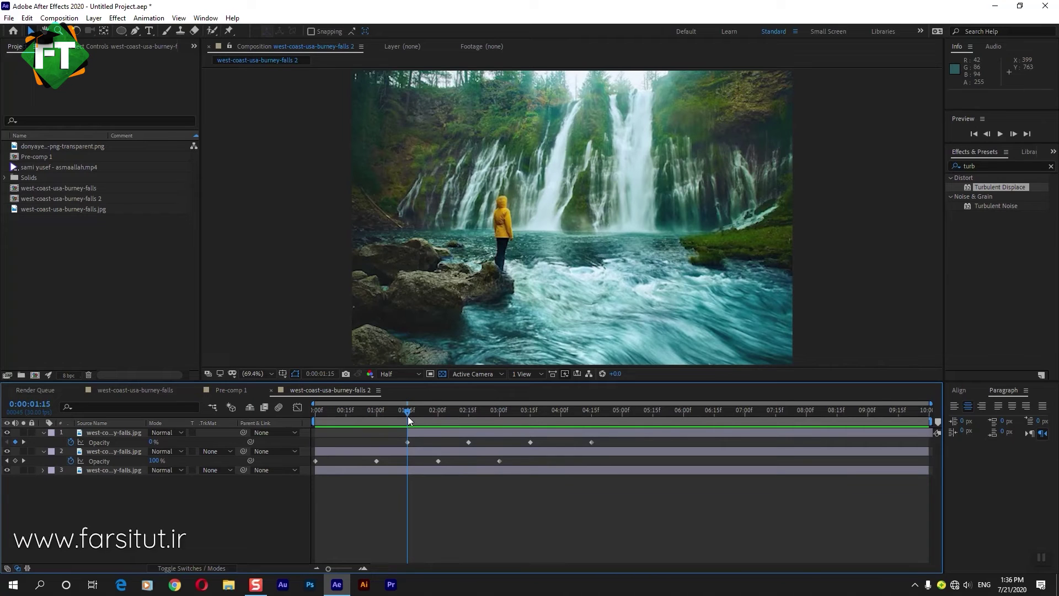
{"action": "left_click_drag", "start_coordinate": [408, 416], "coordinate": [561, 418]}
{"action": "left_click", "coordinate": [539, 433]}
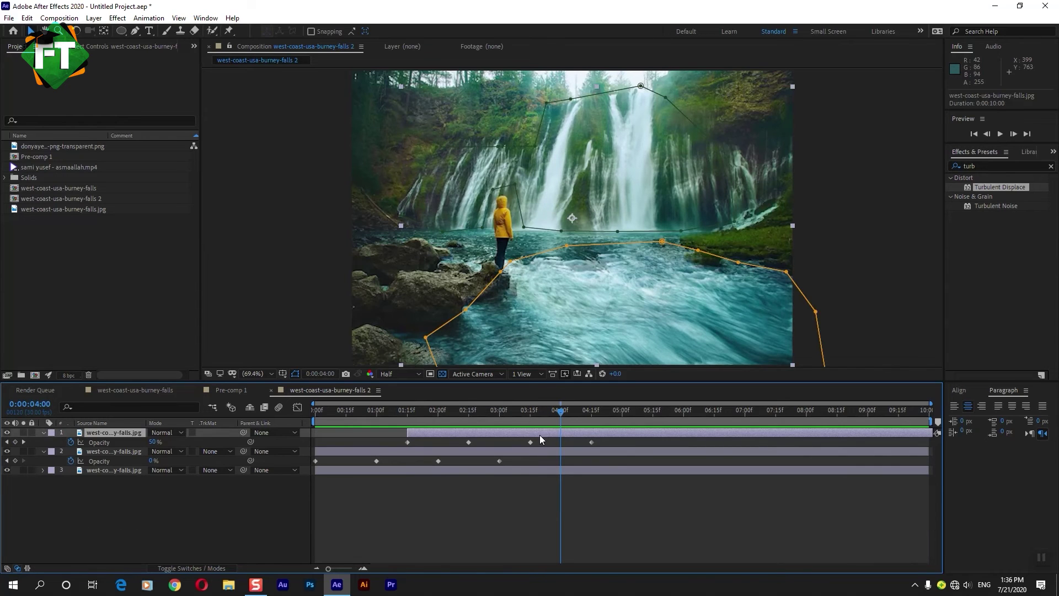
{"action": "key", "text": "ctrl+d"}
{"action": "left_click_drag", "start_coordinate": [445, 431], "coordinate": [599, 435]}
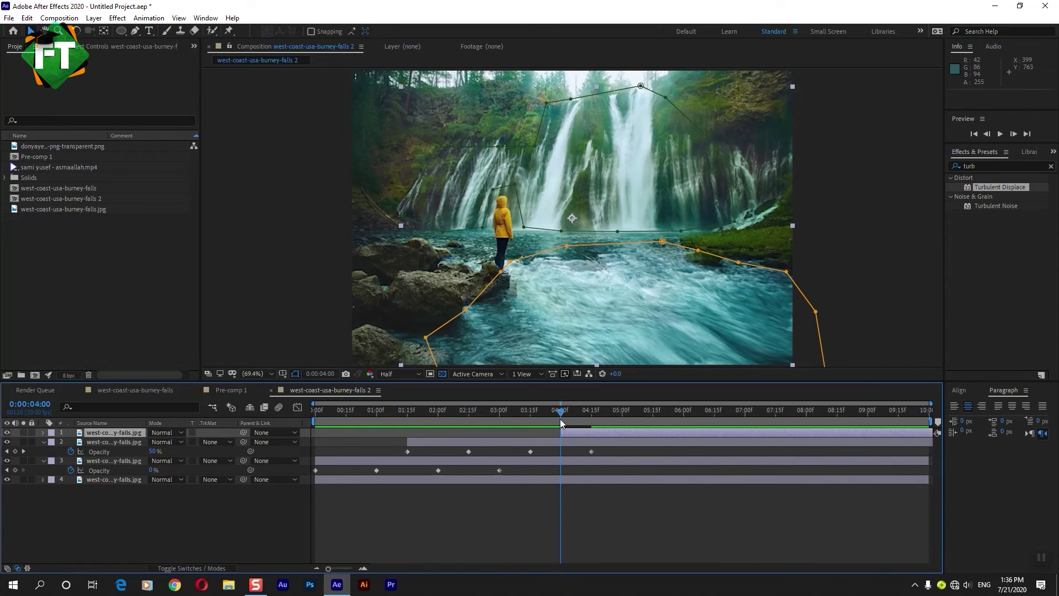
{"action": "mouse_move", "coordinate": [565, 416]}
{"action": "left_mouse_down"}
{"action": "mouse_move", "coordinate": [666, 423]}
{"action": "mouse_move", "coordinate": [315, 424]}
{"action": "left_mouse_up"}
{"action": "key", "text": "space"}
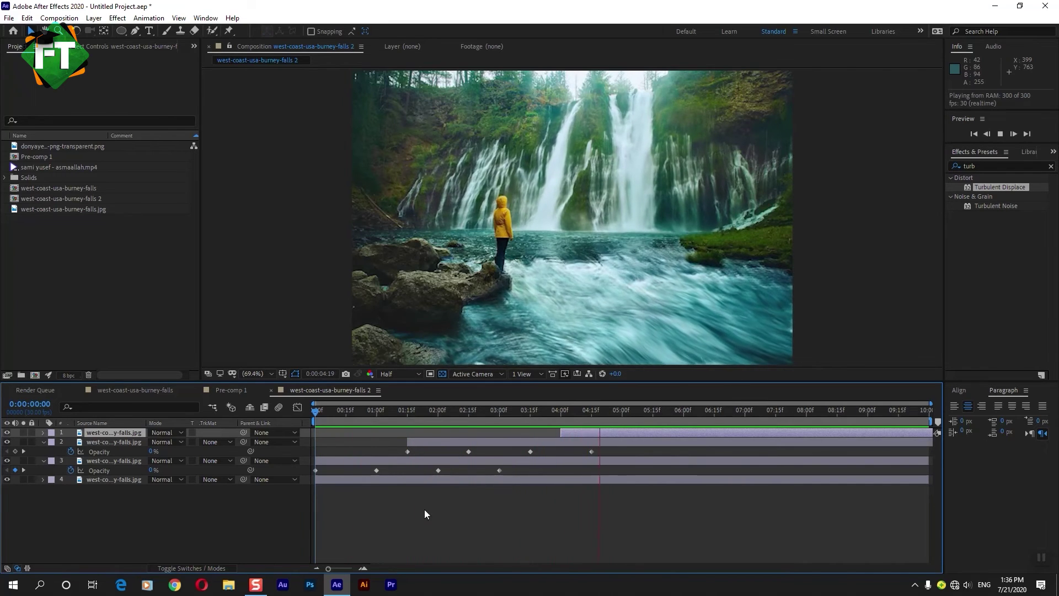
{"action": "mouse_move", "coordinate": [504, 412]}
{"action": "left_mouse_down"}
{"action": "mouse_move", "coordinate": [543, 412]}
{"action": "mouse_move", "coordinate": [312, 415]}
{"action": "left_mouse_up"}
{"action": "left_click", "coordinate": [43, 442]}
{"action": "left_click", "coordinate": [43, 451]}
{"action": "left_click_drag", "start_coordinate": [448, 416], "coordinate": [922, 419]}
{"action": "key", "text": "Home"}
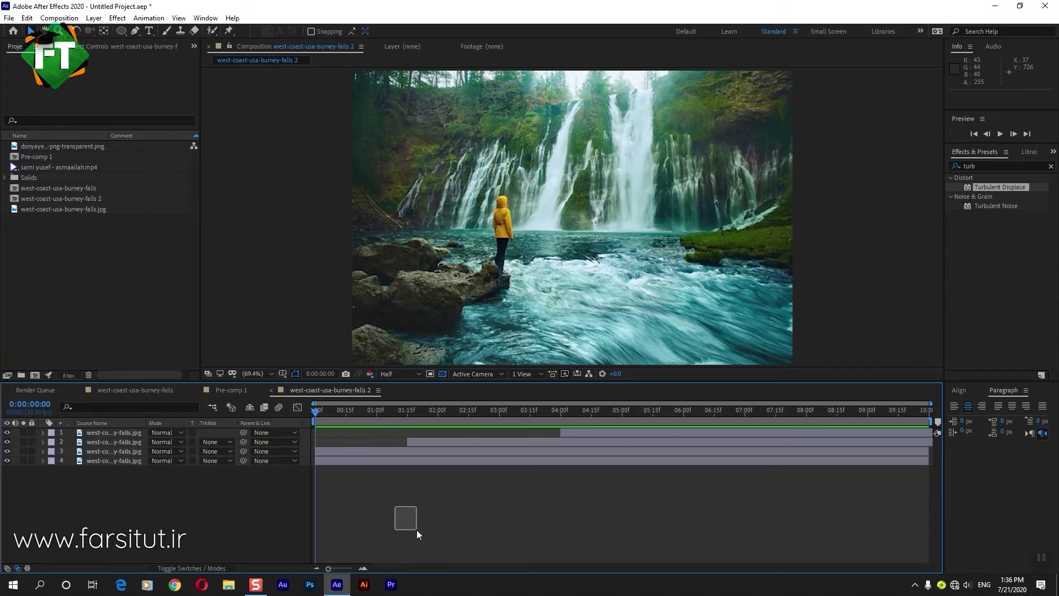
{"action": "mouse_move", "coordinate": [415, 530]}
{"action": "left_mouse_down"}
{"action": "mouse_move", "coordinate": [461, 279]}
{"action": "mouse_move", "coordinate": [448, 429]}
{"action": "left_mouse_up"}
{"action": "left_click", "coordinate": [359, 416]}
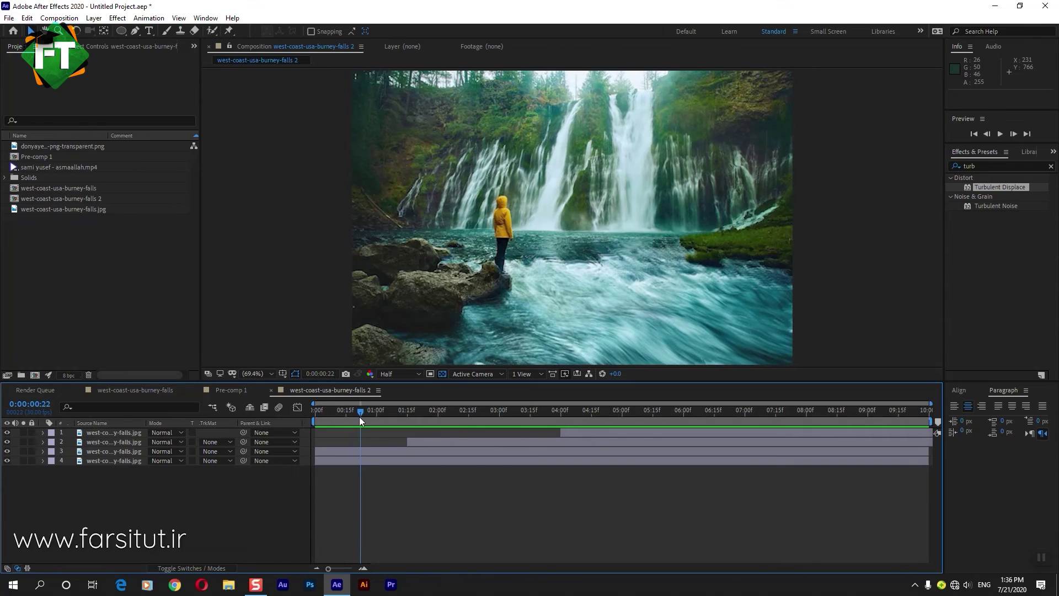
{"action": "left_click_drag", "start_coordinate": [360, 417], "coordinate": [374, 417]}
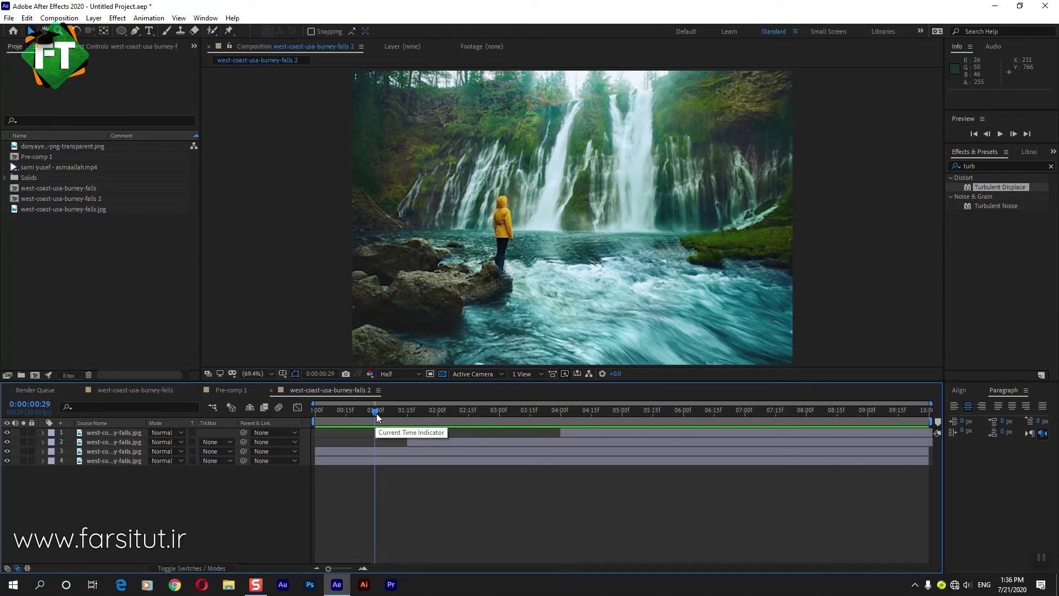
{"action": "left_click_drag", "start_coordinate": [377, 412], "coordinate": [322, 414]}
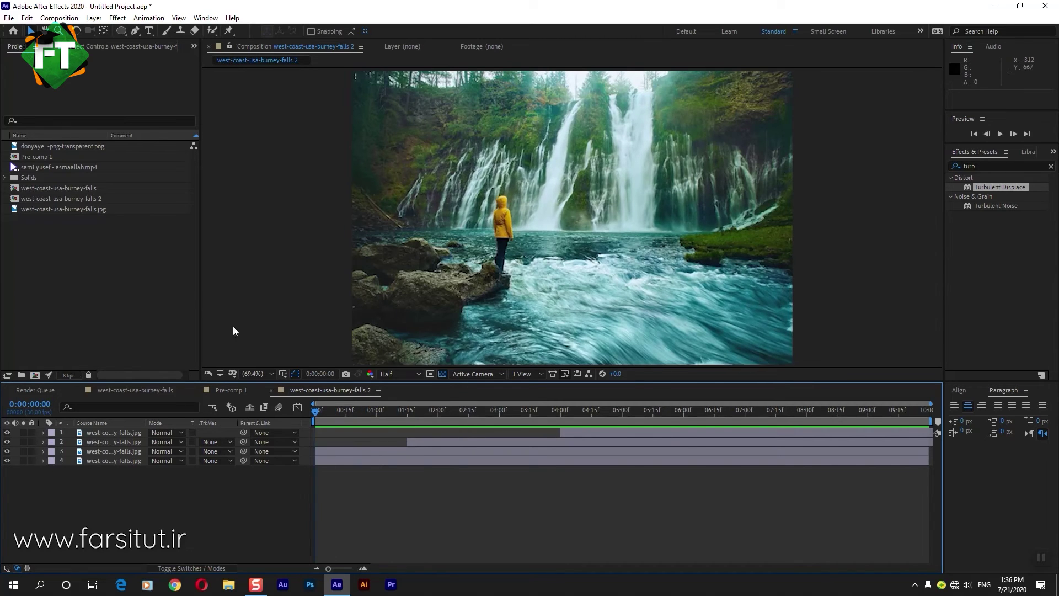
{"action": "left_click", "coordinate": [94, 18]}
Step: Create a text layer reading رحیم via Layer > New > Text and nudge it slightly right
{"action": "mouse_move", "coordinate": [107, 28]}
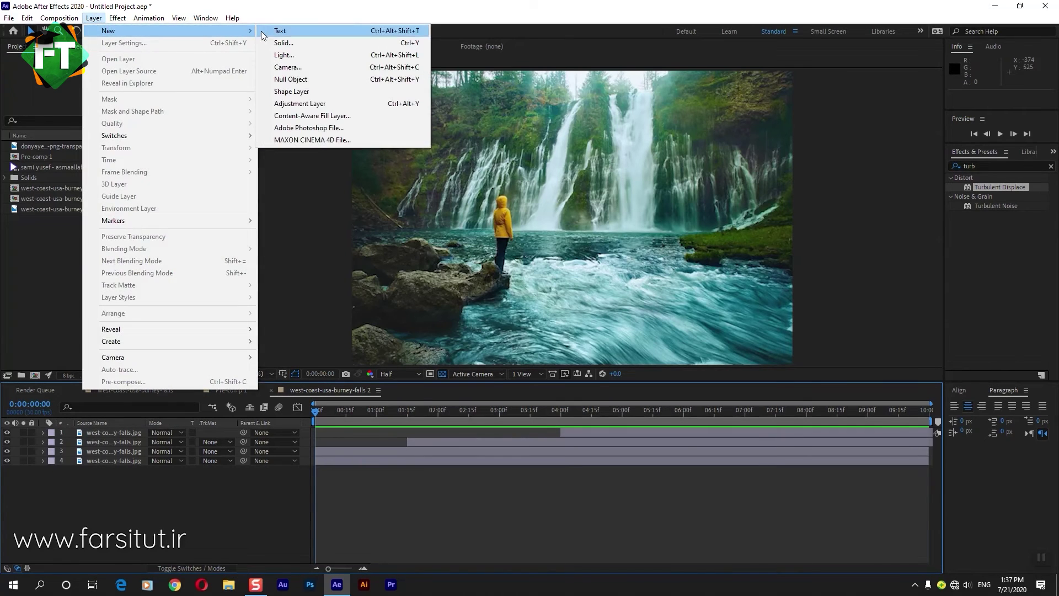
{"action": "left_click", "coordinate": [280, 31]}
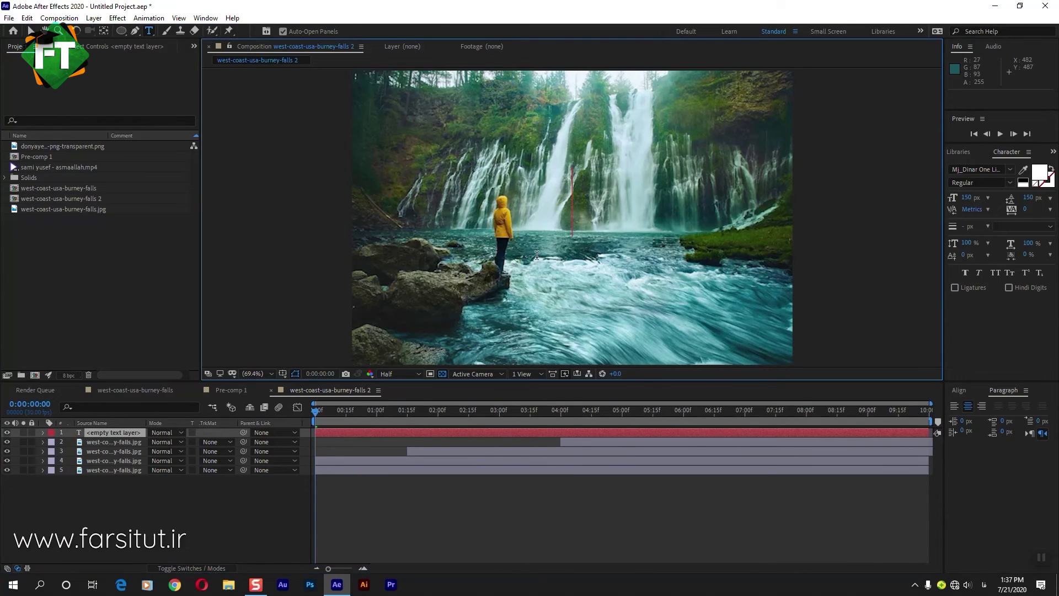
{"action": "type", "text": "رحیم"}
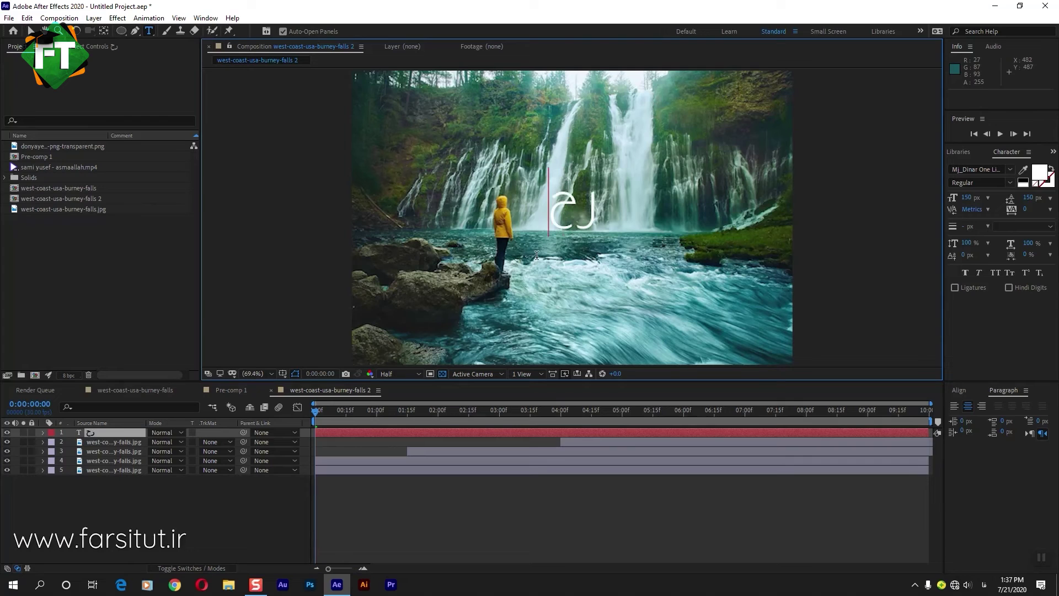
{"action": "left_click", "coordinate": [31, 31]}
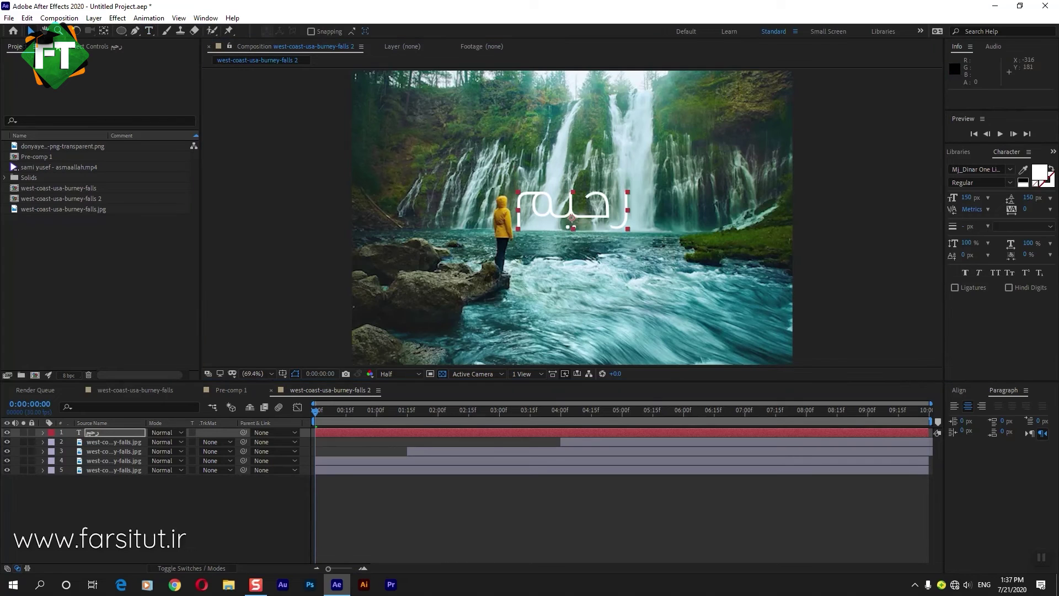
{"action": "left_click_drag", "start_coordinate": [526, 207], "coordinate": [565, 221]}
Step: Select the رحیم text layer and bring back the Effects & Presets panel
{"action": "left_click", "coordinate": [619, 500]}
{"action": "left_click", "coordinate": [570, 433]}
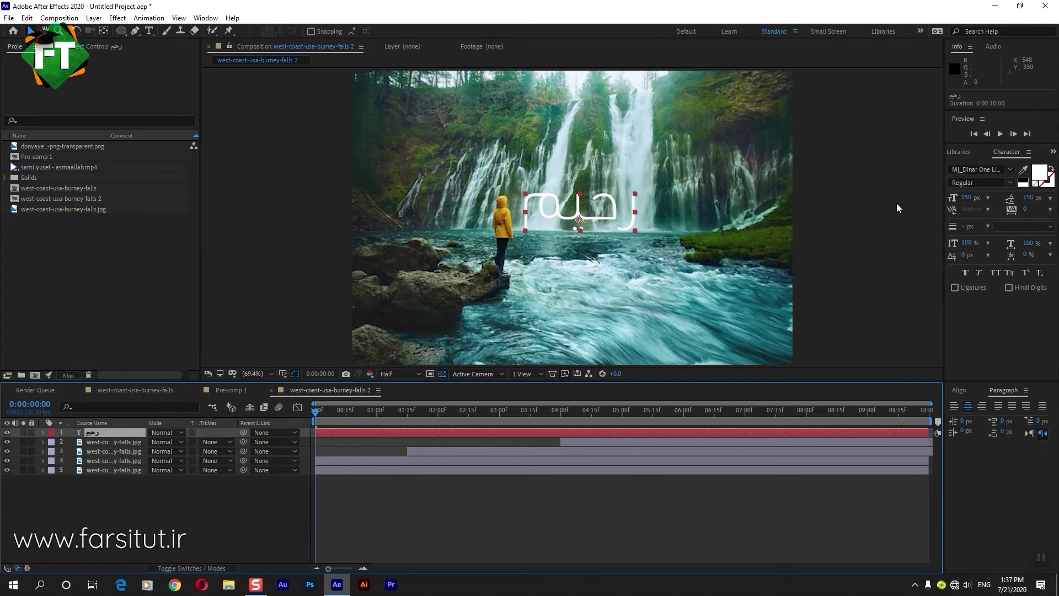
{"action": "left_click", "coordinate": [1053, 151]}
{"action": "left_click", "coordinate": [1037, 164]}
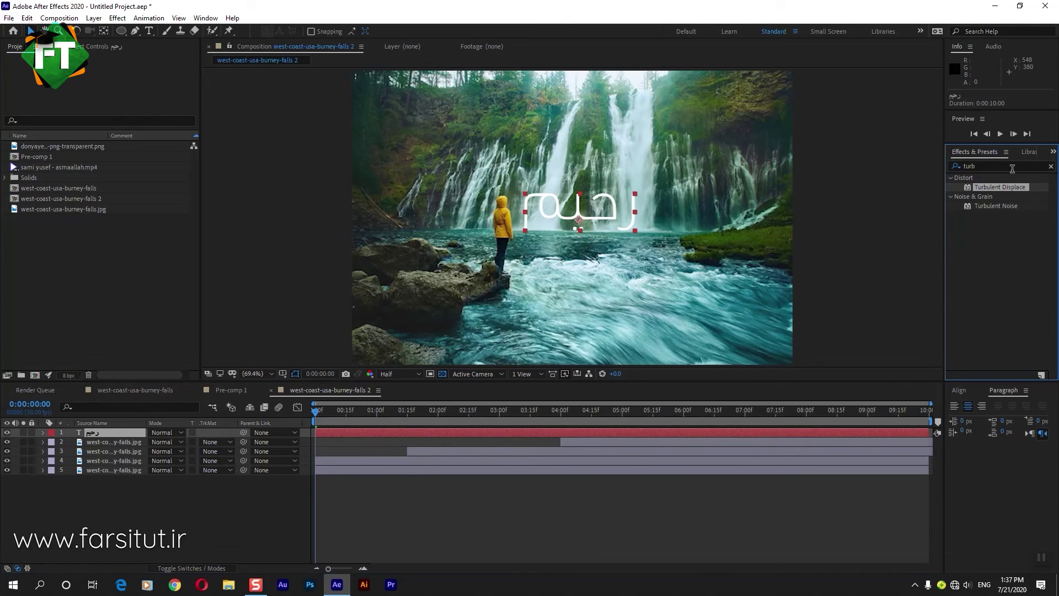
Step: Search effects for 'shadow' and apply Drop Shadow to the رحیم text layer
{"action": "left_click", "coordinate": [1012, 168]}
{"action": "type", "text": "shadow"}
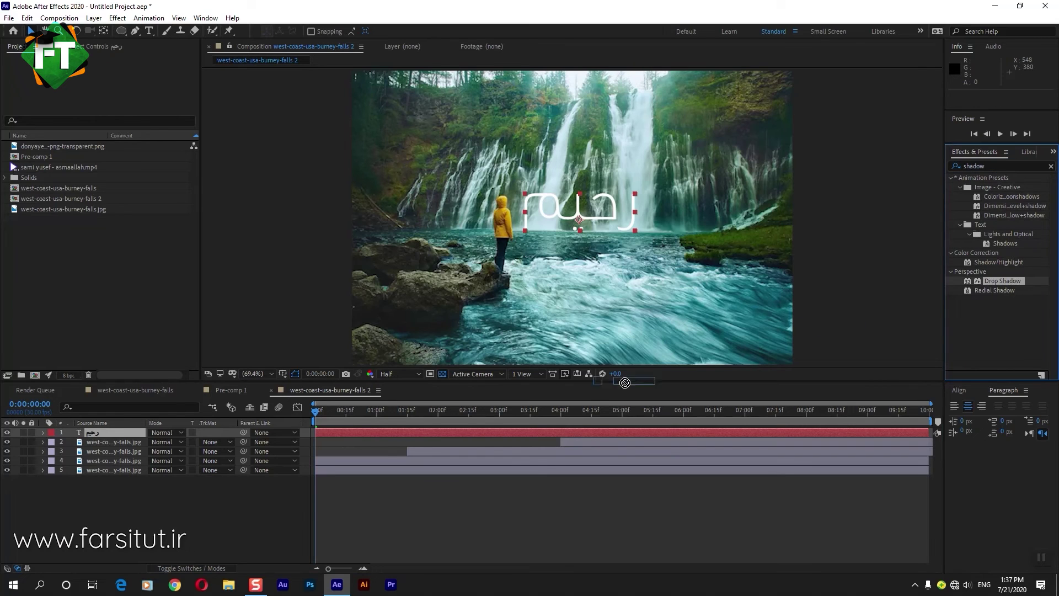
{"action": "left_click_drag", "start_coordinate": [998, 286], "coordinate": [551, 436]}
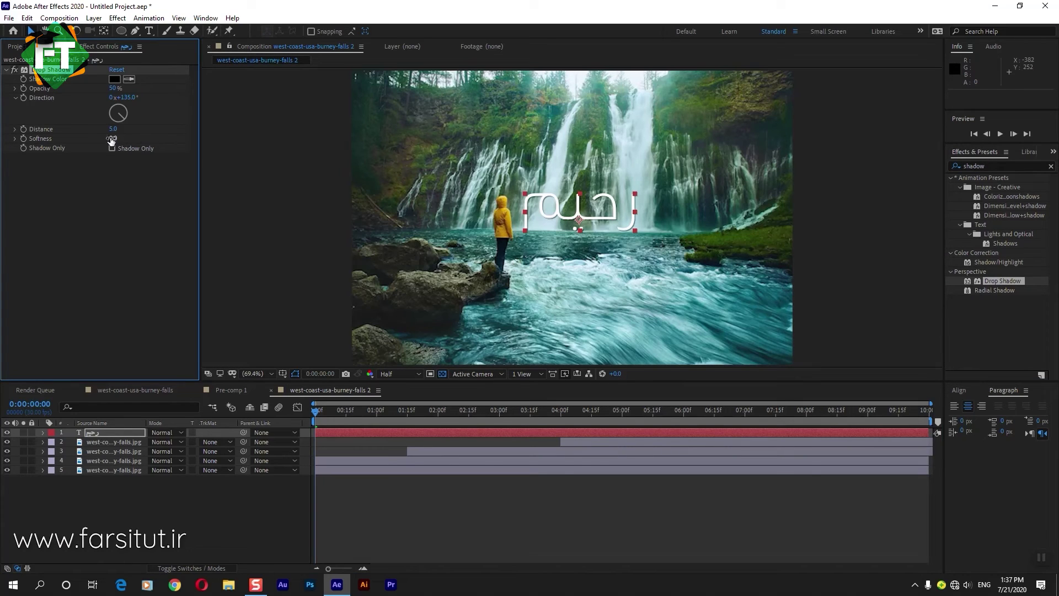
Step: Set the Drop Shadow's distance to 17 and its opacity to 75%
{"action": "left_click_drag", "start_coordinate": [113, 130], "coordinate": [125, 140]}
{"action": "left_click", "coordinate": [113, 89]}
{"action": "type", "text": "75"}
{"action": "key", "text": "Return"}
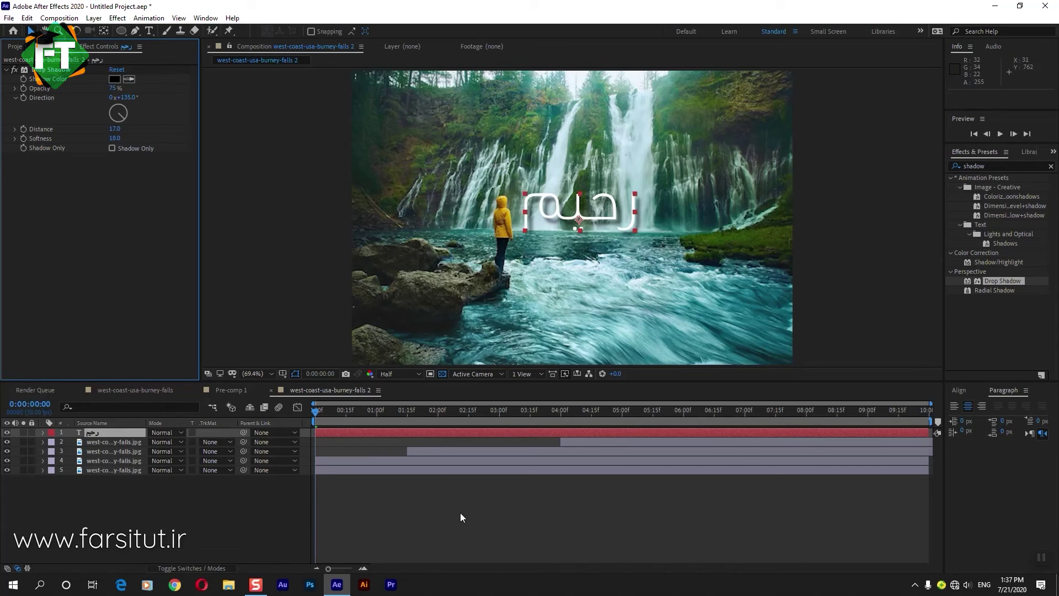
Step: Collapse the Drop Shadow settings and reselect the text layer in the timeline
{"action": "left_click", "coordinate": [460, 511]}
{"action": "left_click", "coordinate": [110, 433]}
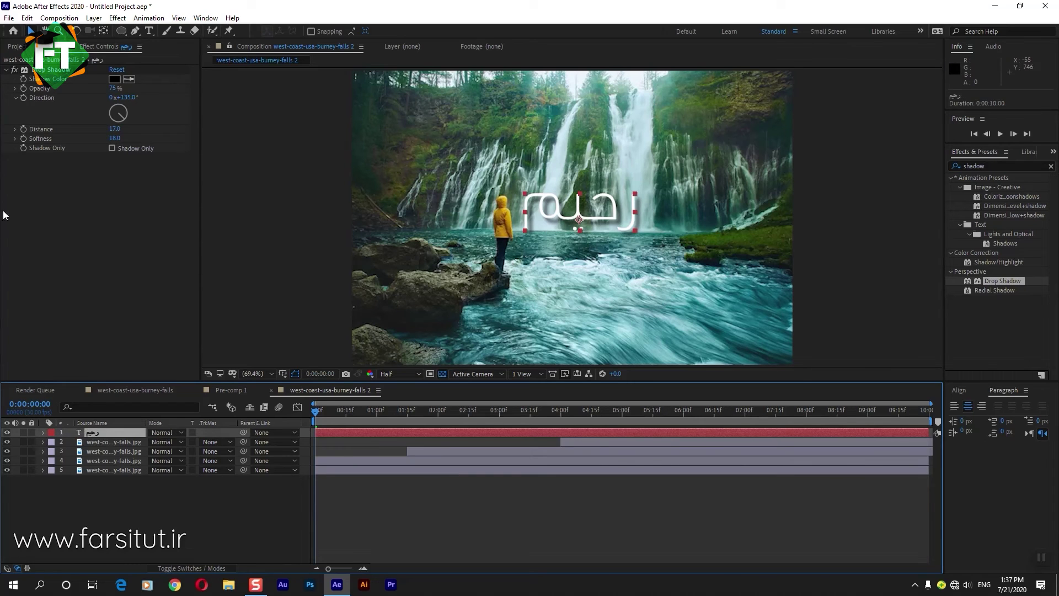
{"action": "left_click", "coordinate": [58, 266]}
{"action": "left_click", "coordinate": [472, 525]}
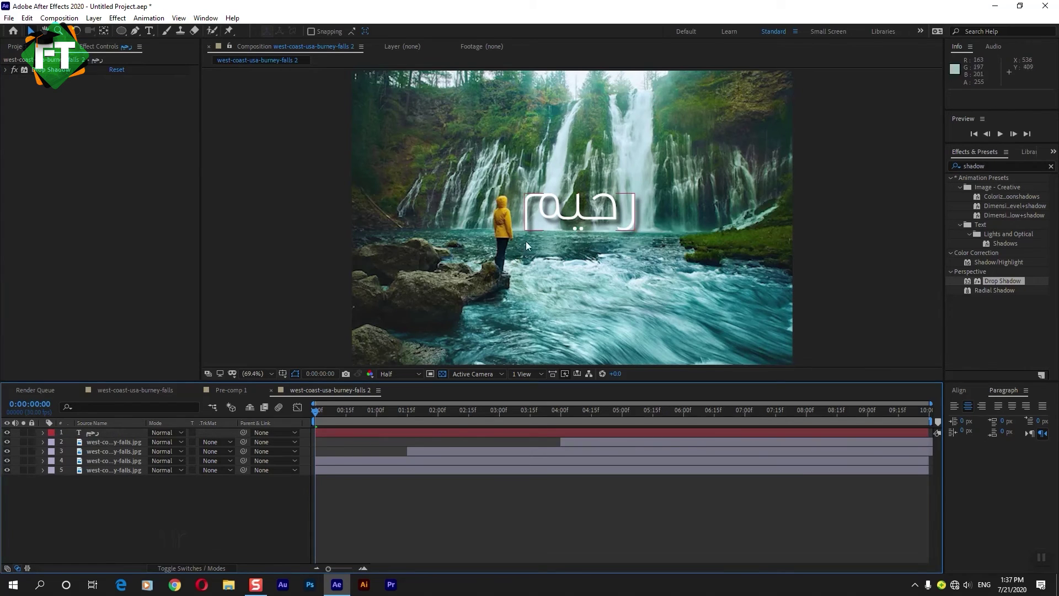
{"action": "left_click", "coordinate": [101, 433]}
Step: Expand the text layer's Text group and add an Opacity animator, creating Animator 1
{"action": "left_click", "coordinate": [44, 433]}
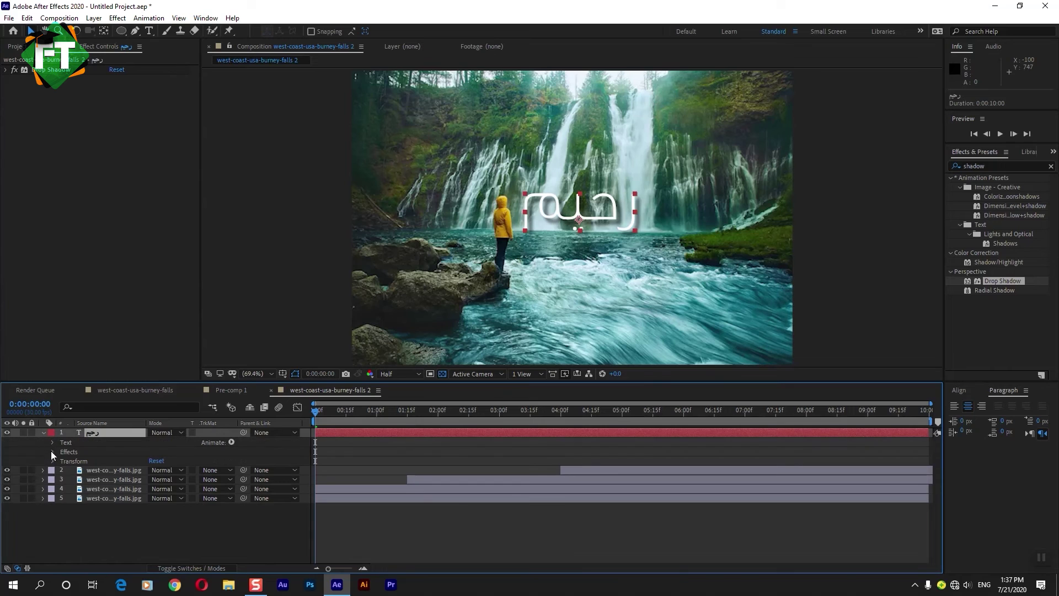
{"action": "left_click", "coordinate": [52, 442]}
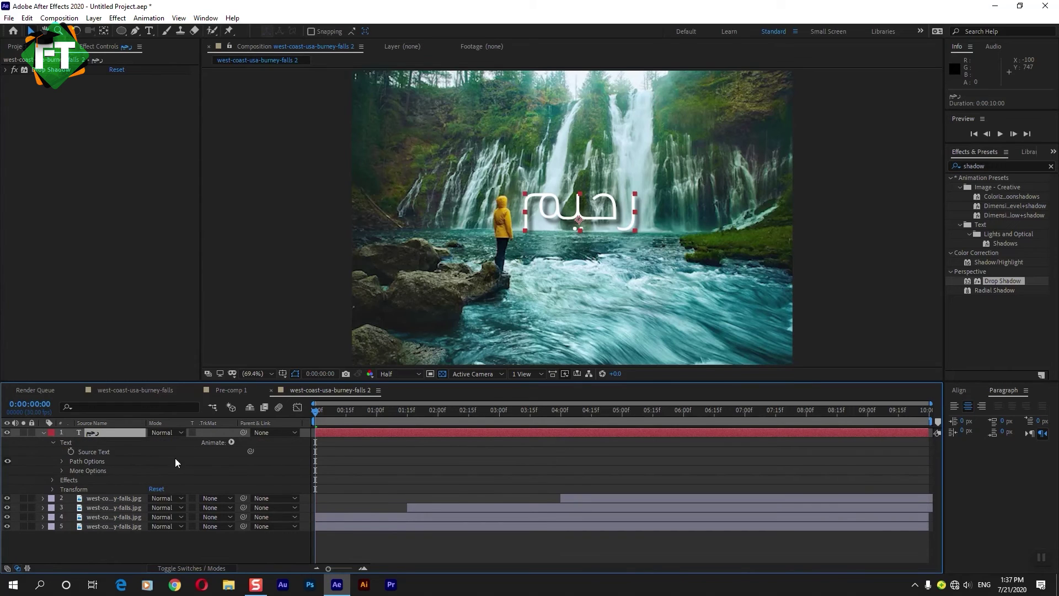
{"action": "left_click", "coordinate": [231, 443]}
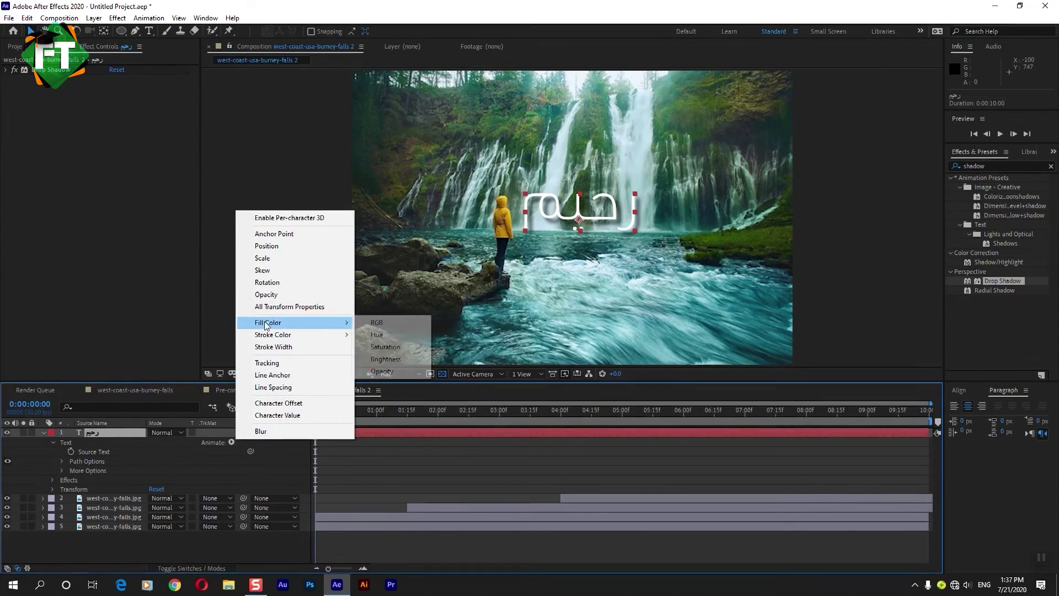
{"action": "left_click", "coordinate": [258, 300]}
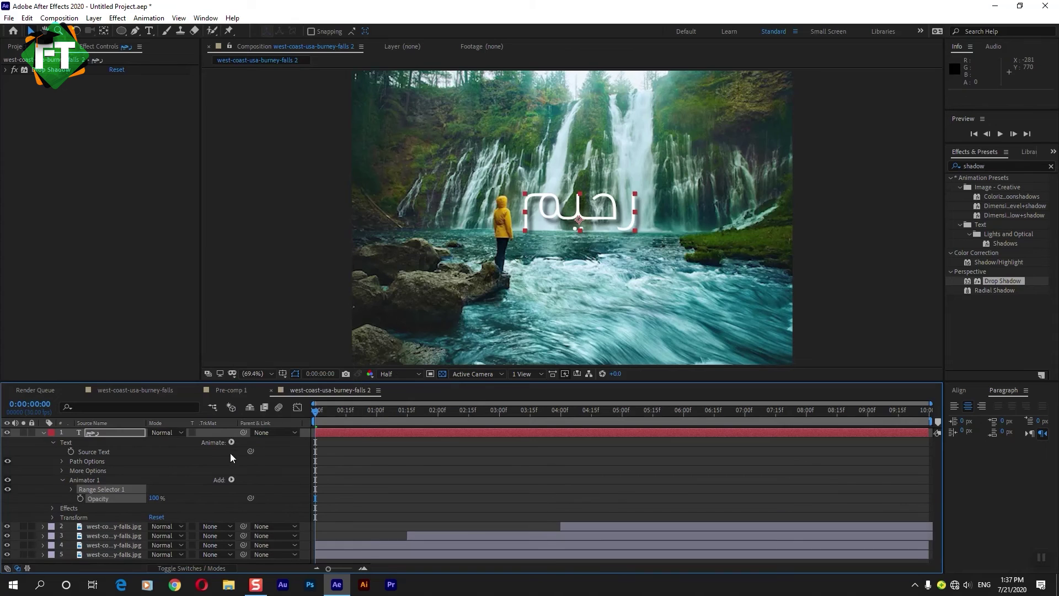
Step: Open Animator 1's Add > Property menu to add another property
{"action": "left_click", "coordinate": [133, 503]}
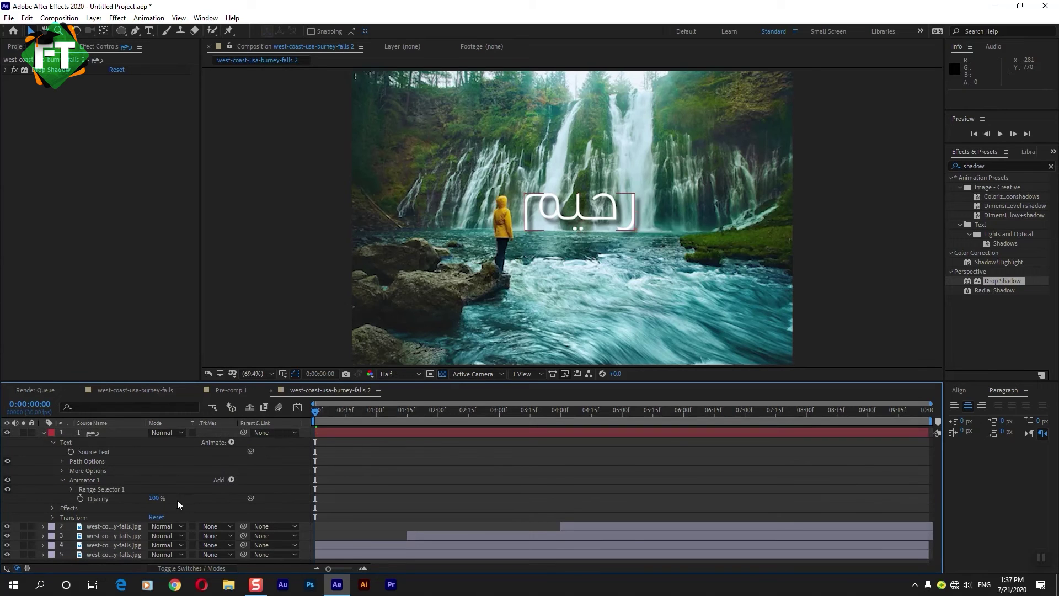
{"action": "left_click", "coordinate": [231, 479]}
{"action": "mouse_move", "coordinate": [259, 484]}
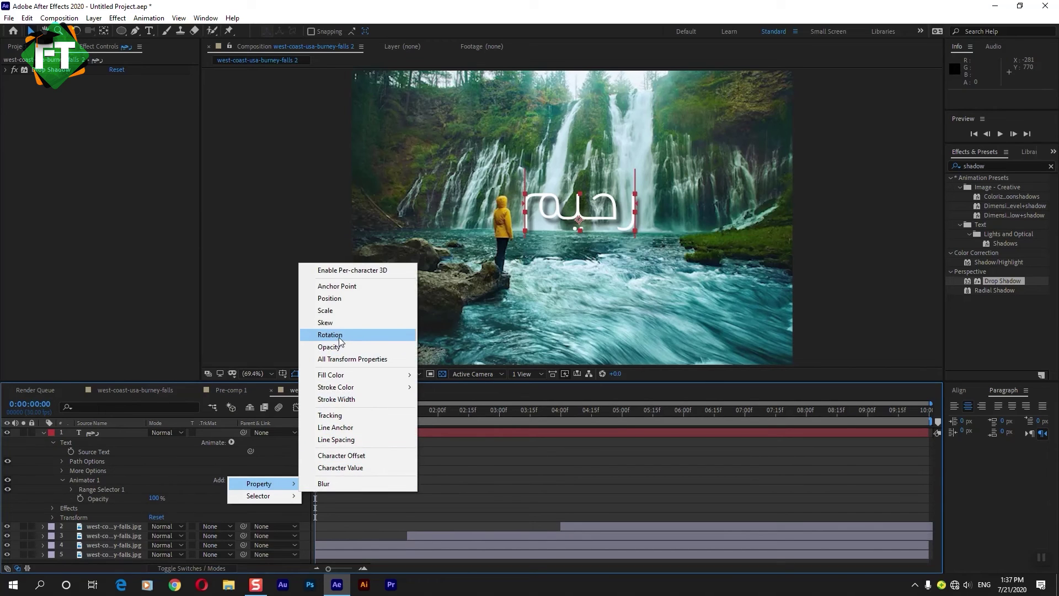
Step: Add Tracking to Animator 1 at -50 and set the animator's Opacity to 0%
{"action": "left_click", "coordinate": [341, 419]}
{"action": "scroll", "coordinate": [113, 509], "scroll_direction": "down", "scroll_amount": 1}
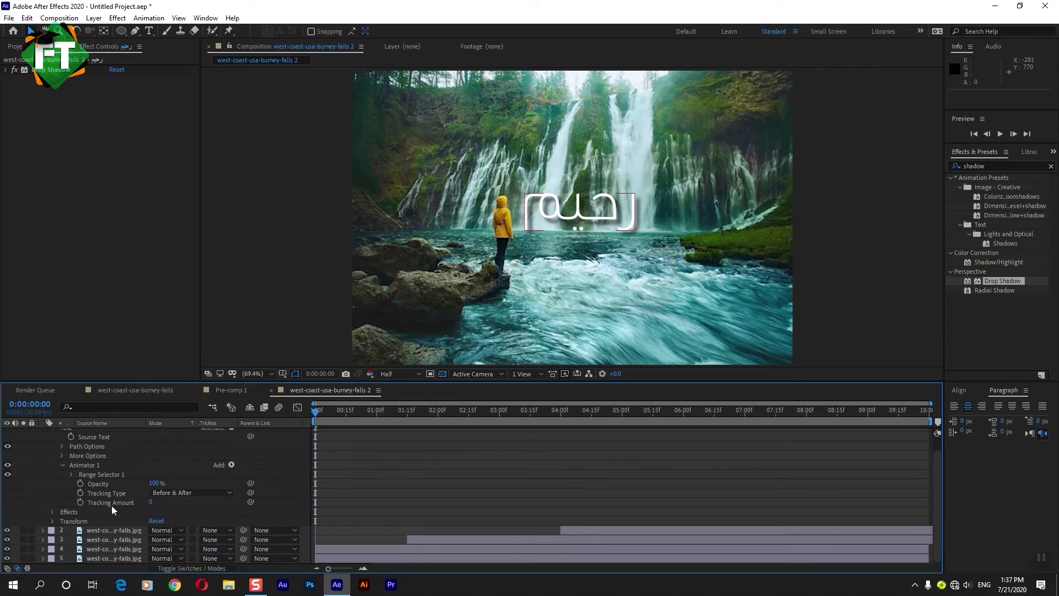
{"action": "left_click_drag", "start_coordinate": [149, 504], "coordinate": [209, 501]}
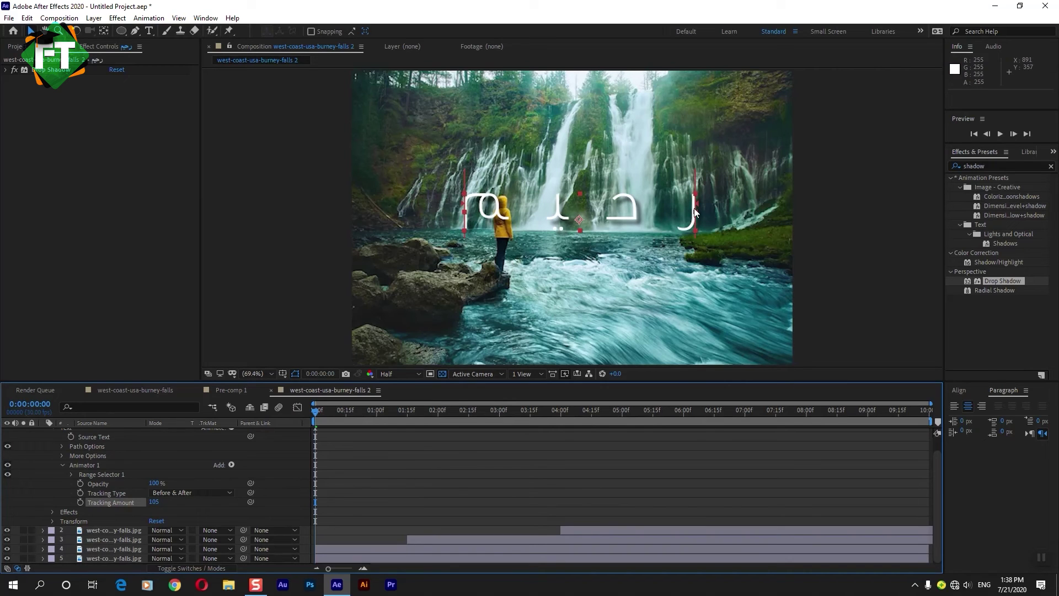
{"action": "left_click_drag", "start_coordinate": [151, 502], "coordinate": [91, 503]}
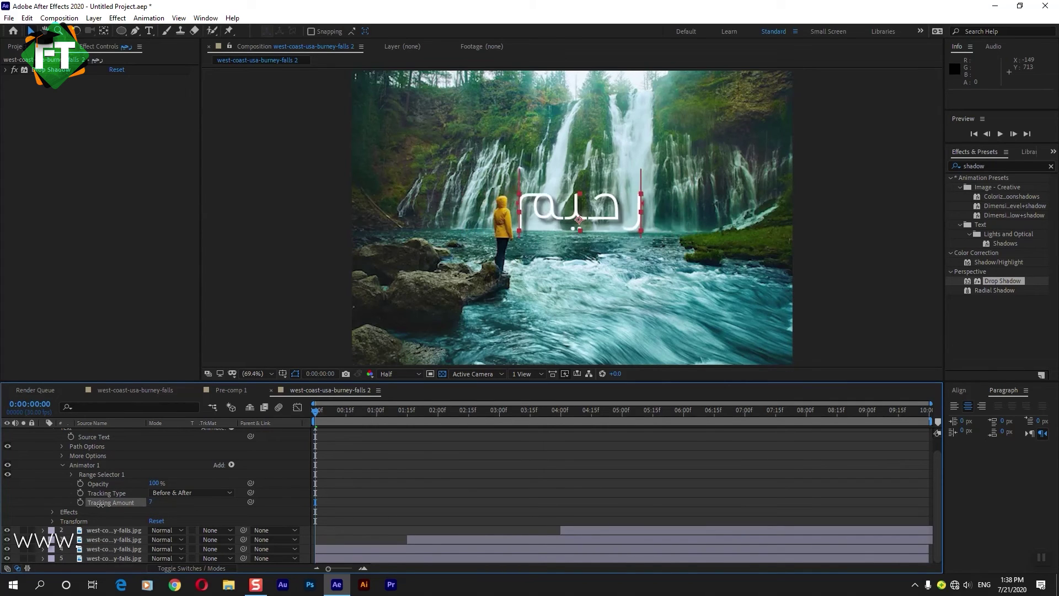
{"action": "left_click", "coordinate": [154, 502]}
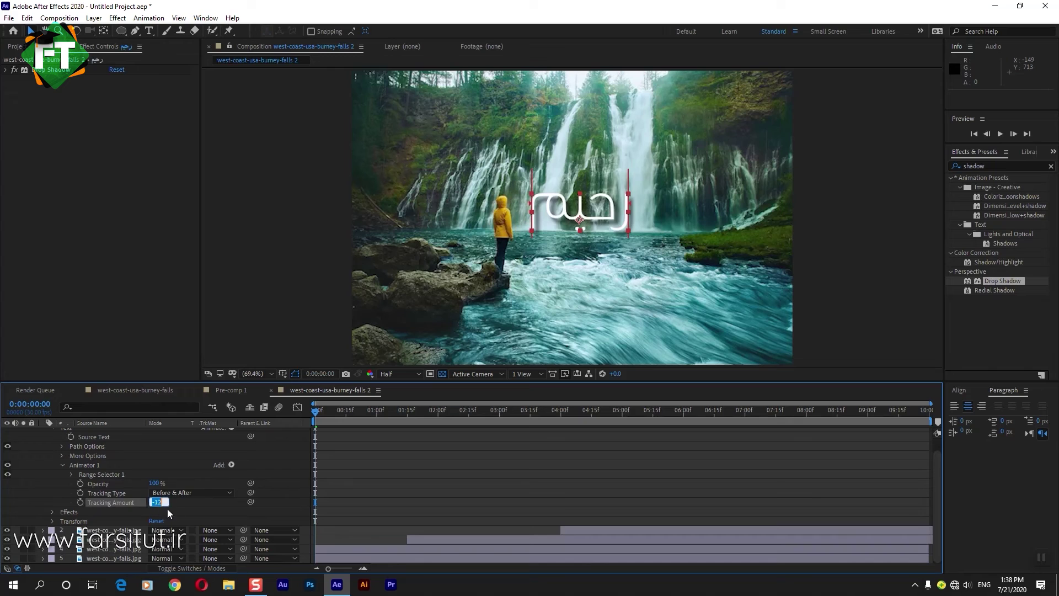
{"action": "mouse_move", "coordinate": [156, 506]}
{"action": "left_mouse_down"}
{"action": "mouse_move", "coordinate": [111, 494]}
{"action": "mouse_move", "coordinate": [142, 507]}
{"action": "left_mouse_up"}
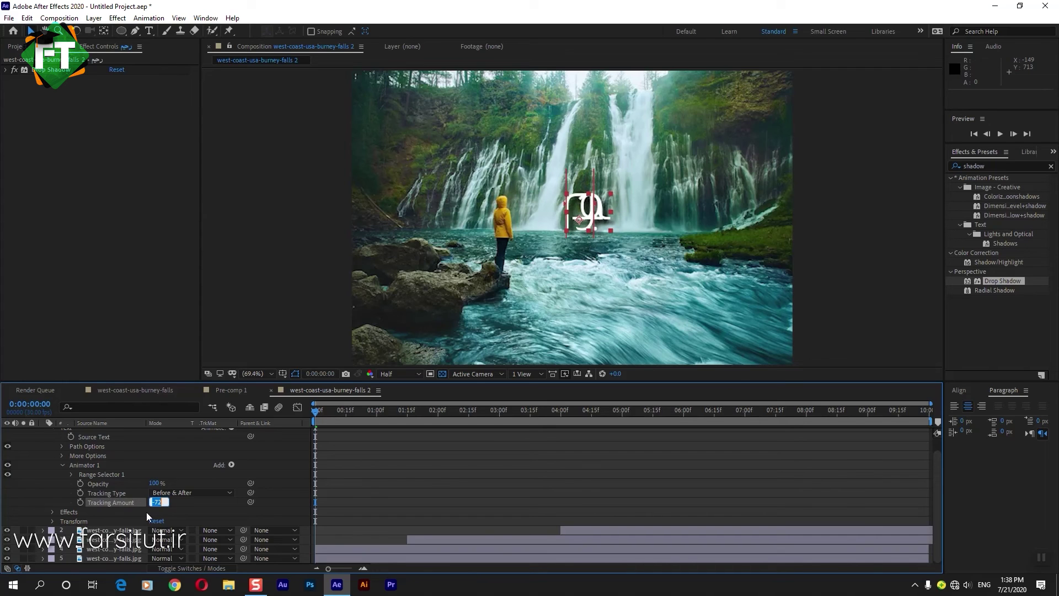
{"action": "type", "text": "-50"}
{"action": "key", "text": "Return"}
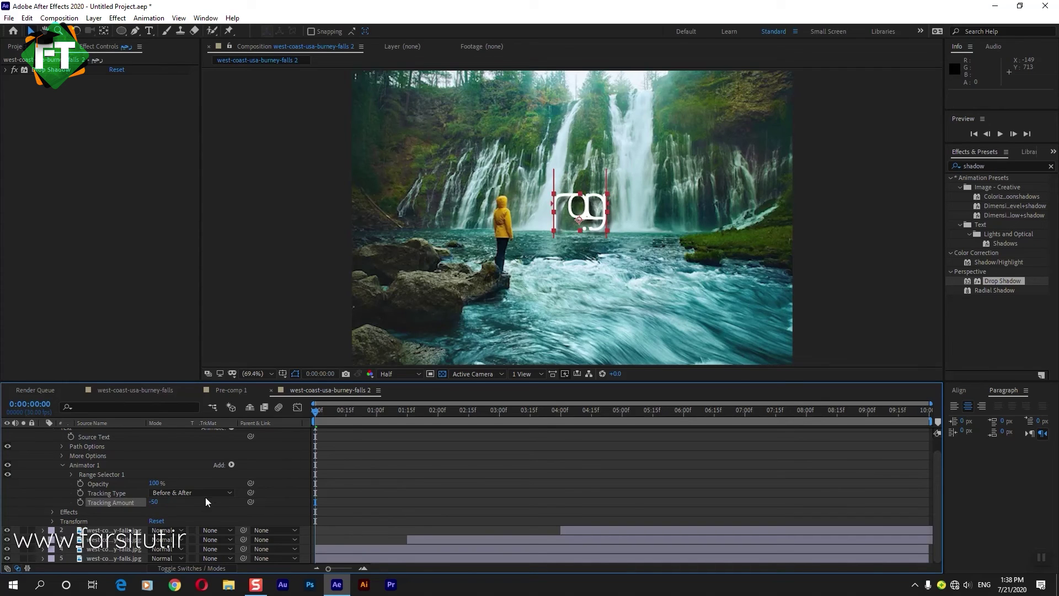
{"action": "left_click", "coordinate": [156, 483]}
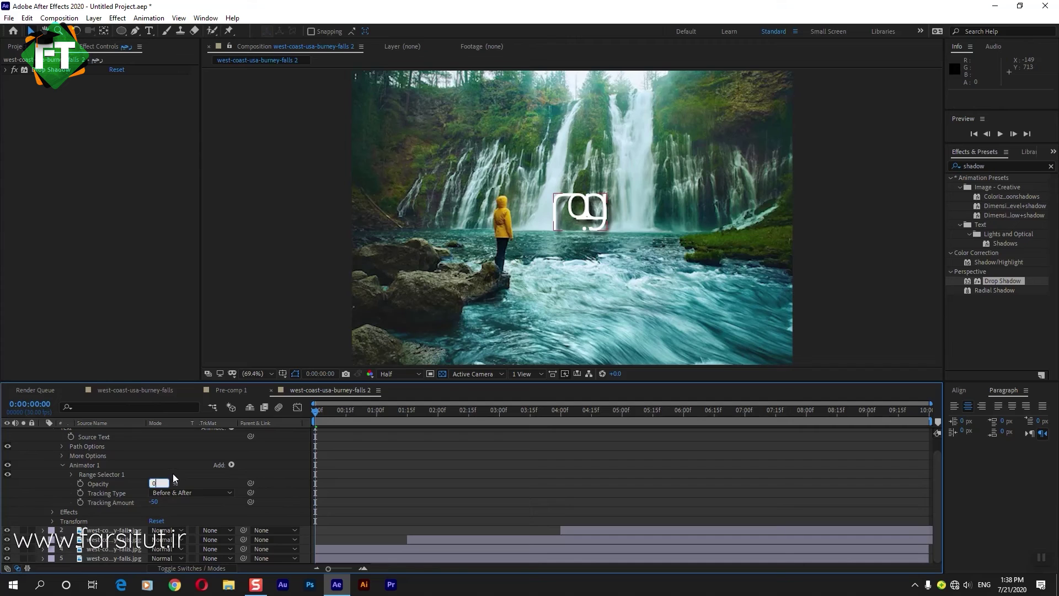
{"action": "key", "text": "Return"}
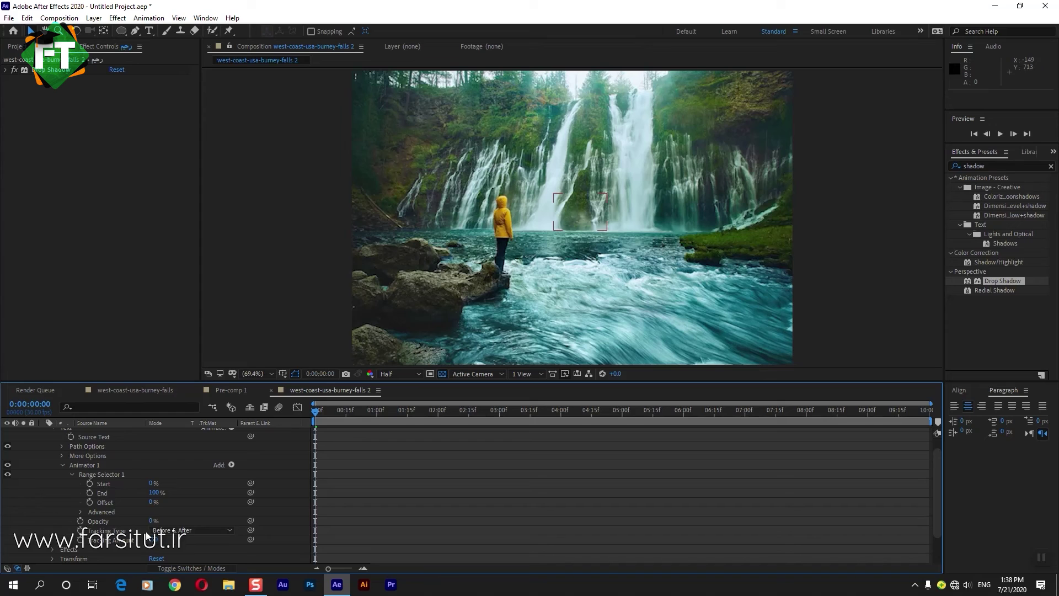
Step: Keyframe Range Selector Offset at 0% on the first frame and 100% at two seconds
{"action": "mouse_move", "coordinate": [151, 502]}
{"action": "left_mouse_down"}
{"action": "mouse_move", "coordinate": [224, 505]}
{"action": "mouse_move", "coordinate": [156, 507]}
{"action": "left_mouse_up"}
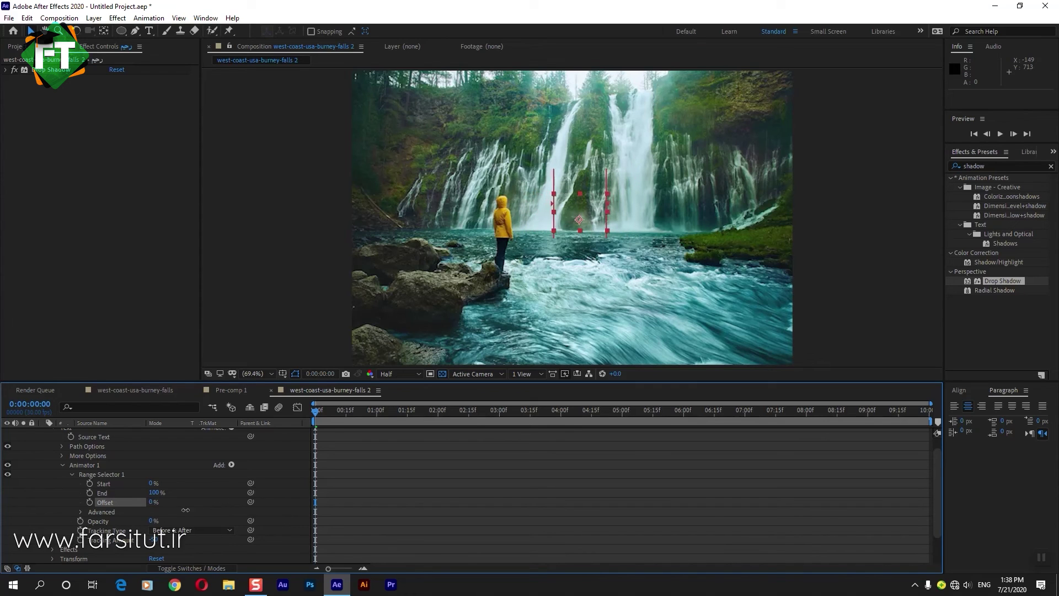
{"action": "left_click", "coordinate": [355, 449]}
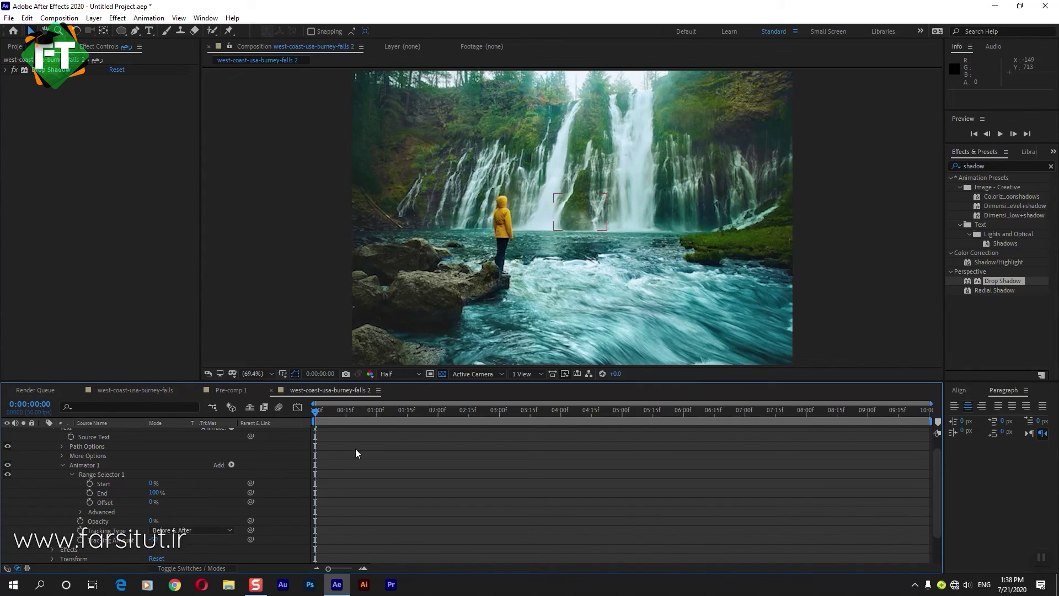
{"action": "left_click", "coordinate": [90, 502]}
{"action": "left_click_drag", "start_coordinate": [396, 411], "coordinate": [437, 416]}
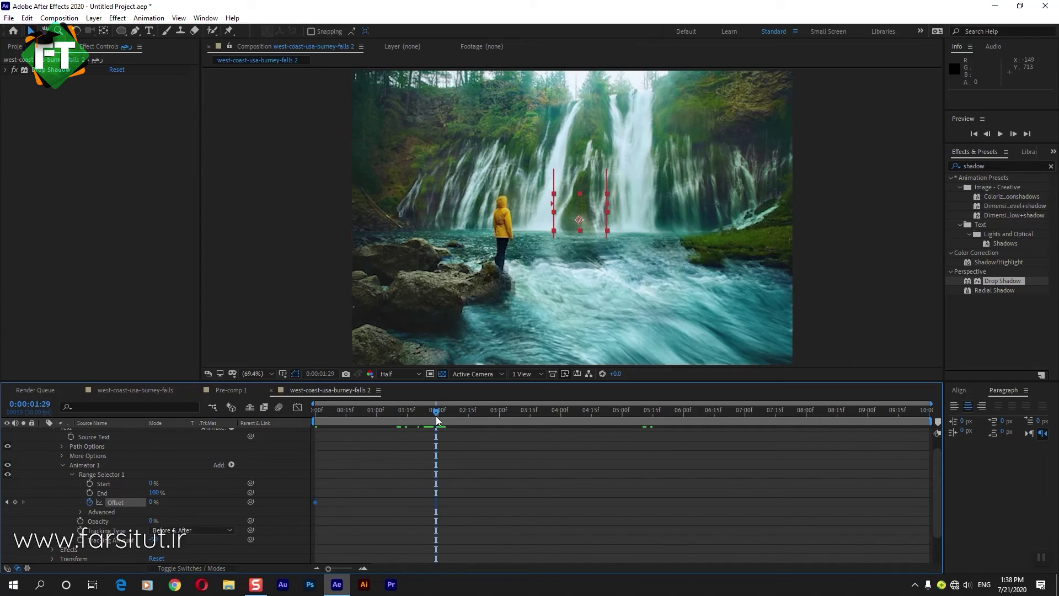
{"action": "left_click", "coordinate": [154, 501]}
{"action": "type", "text": "100"}
{"action": "left_click", "coordinate": [364, 474]}
Step: Preview the text reveal from the start, then collapse the text layer's properties
{"action": "left_click_drag", "start_coordinate": [379, 412], "coordinate": [288, 420]}
{"action": "key", "text": "space"}
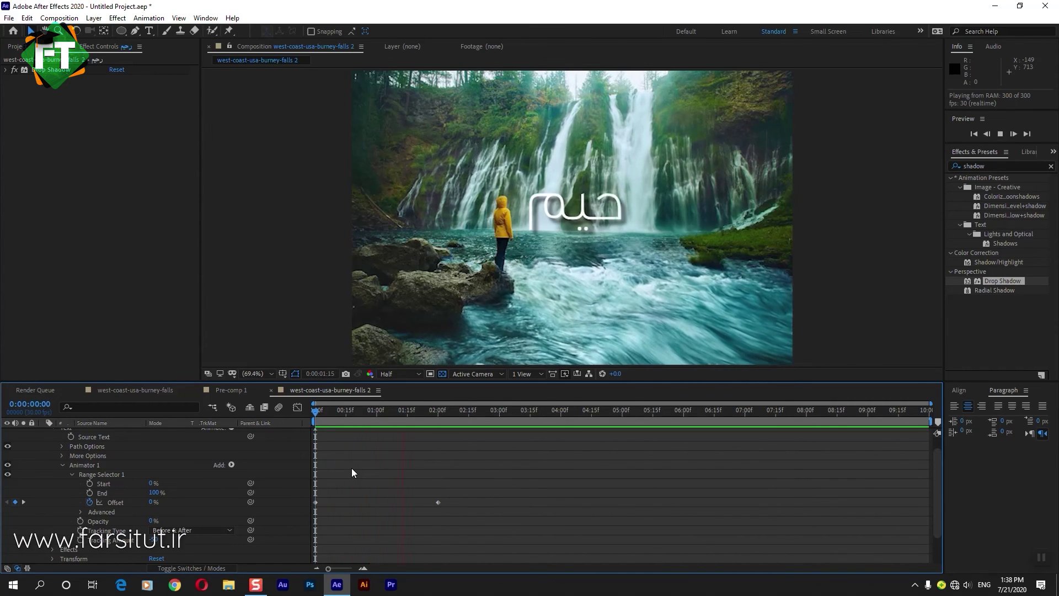
{"action": "left_click", "coordinate": [388, 411]}
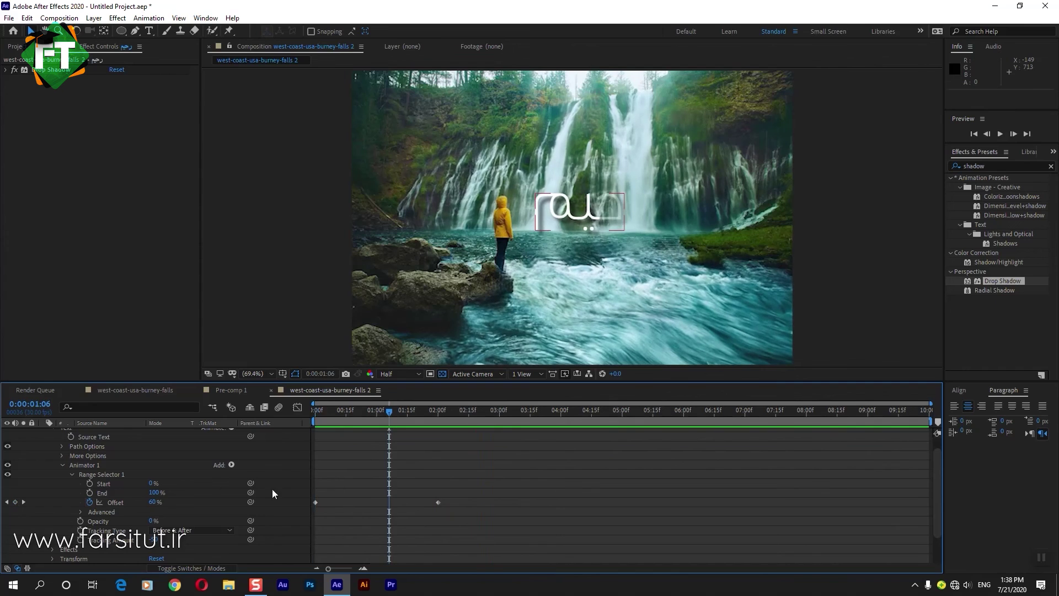
{"action": "scroll", "coordinate": [165, 475], "scroll_direction": "up", "scroll_amount": 1}
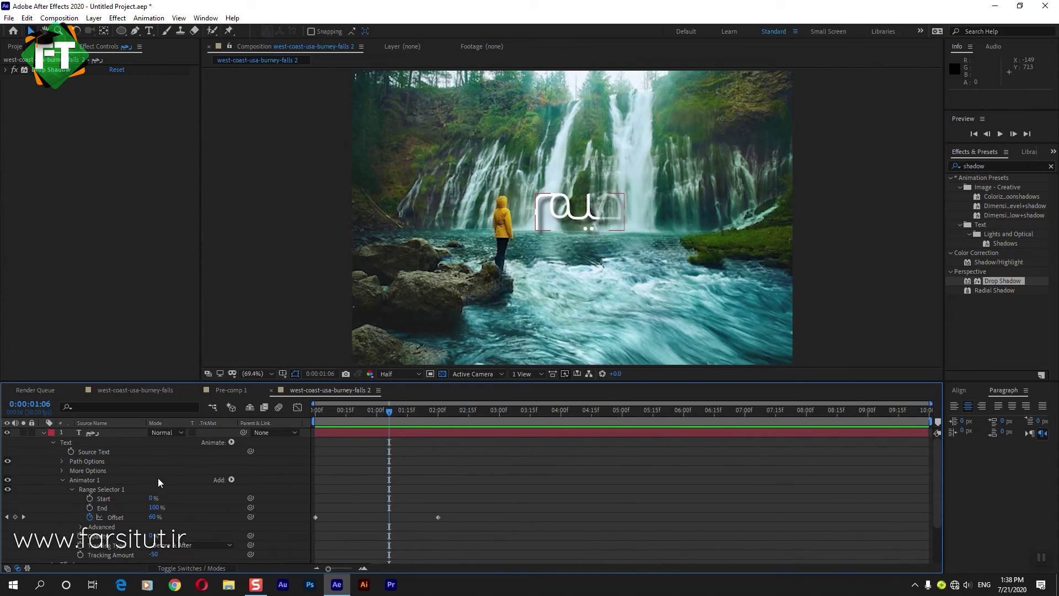
{"action": "left_click", "coordinate": [42, 432]}
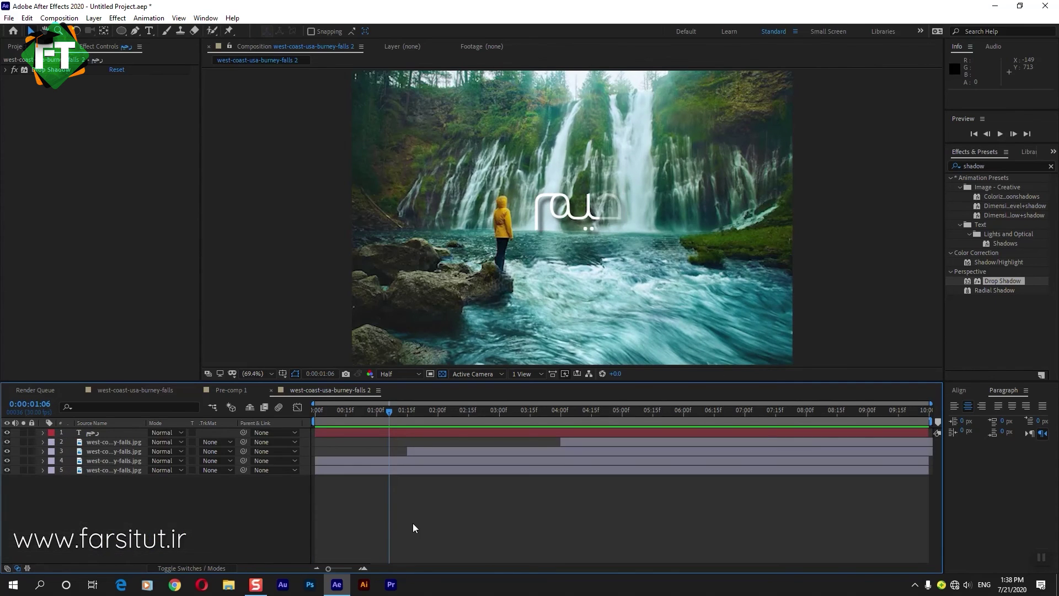
Step: Select all five layers and pre-compose them into Pre-comp 2, moving all attributes
{"action": "mouse_move", "coordinate": [393, 411]}
{"action": "left_mouse_down"}
{"action": "mouse_move", "coordinate": [470, 412]}
{"action": "mouse_move", "coordinate": [449, 415]}
{"action": "left_mouse_up"}
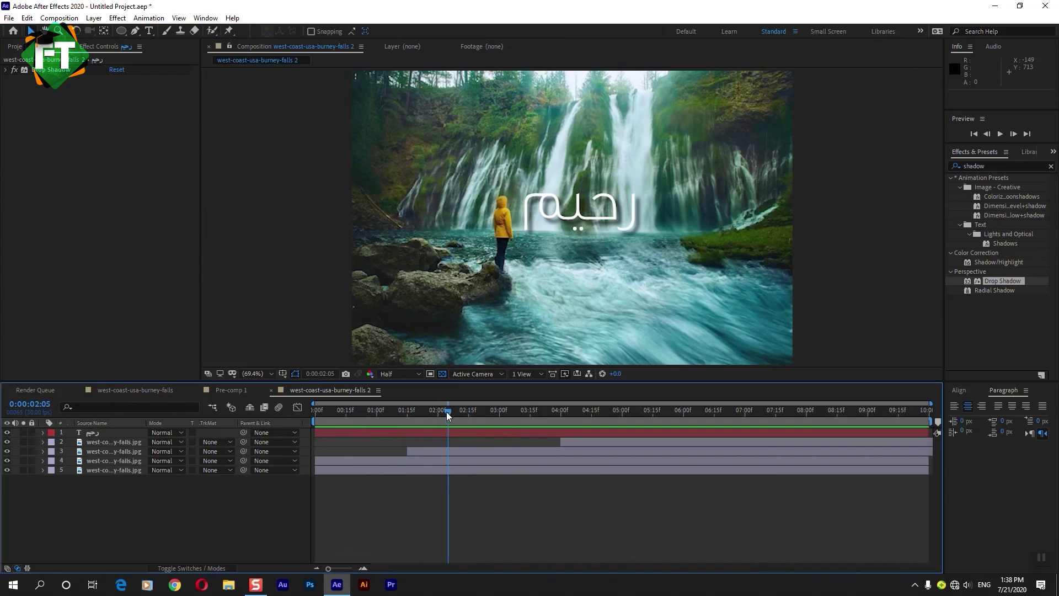
{"action": "left_click", "coordinate": [12, 46]}
{"action": "left_click", "coordinate": [404, 499]}
{"action": "key", "text": "ctrl+a"}
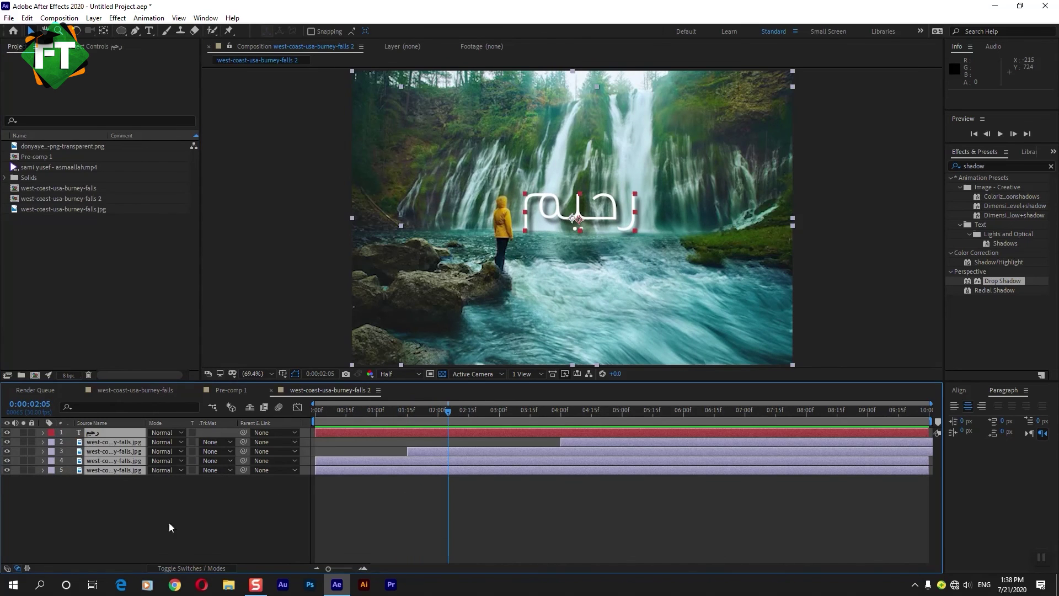
{"action": "right_click", "coordinate": [94, 453]}
{"action": "left_click", "coordinate": [132, 392]}
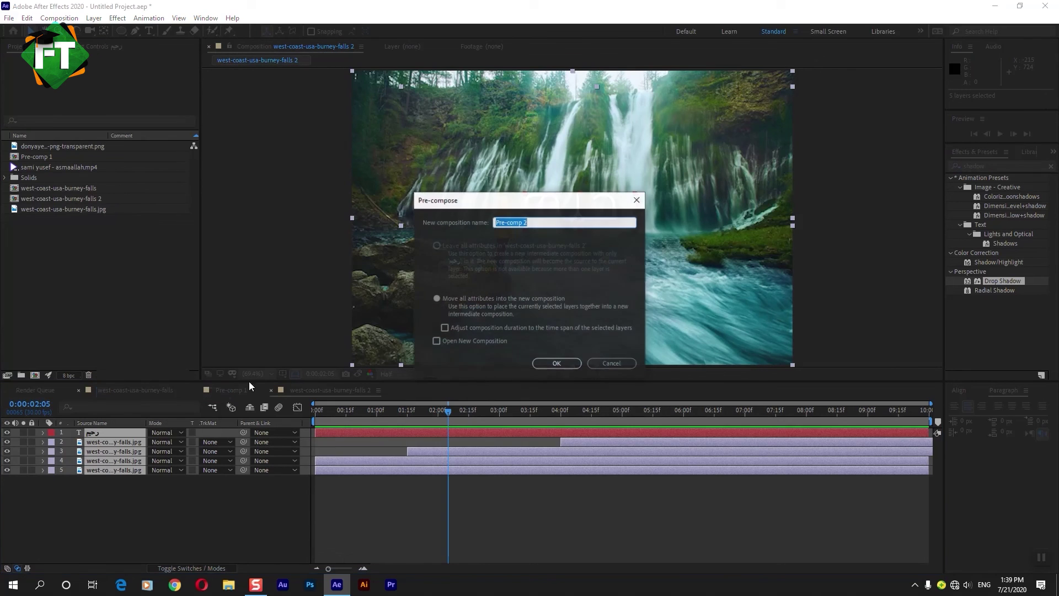
{"action": "left_click", "coordinate": [437, 298]}
{"action": "left_click", "coordinate": [557, 363]}
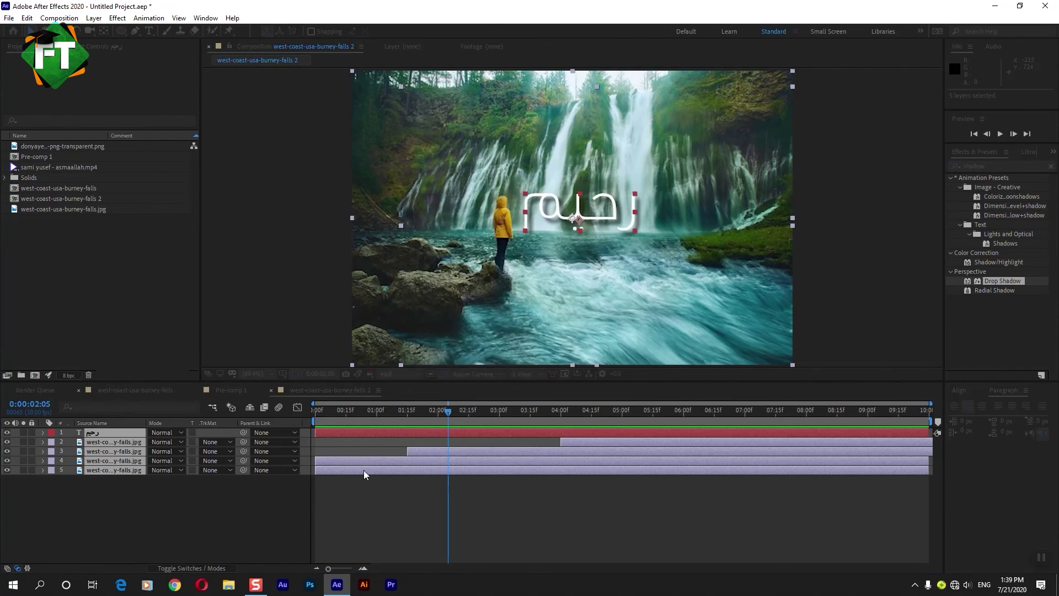
{"action": "left_click_drag", "start_coordinate": [326, 412], "coordinate": [426, 438]}
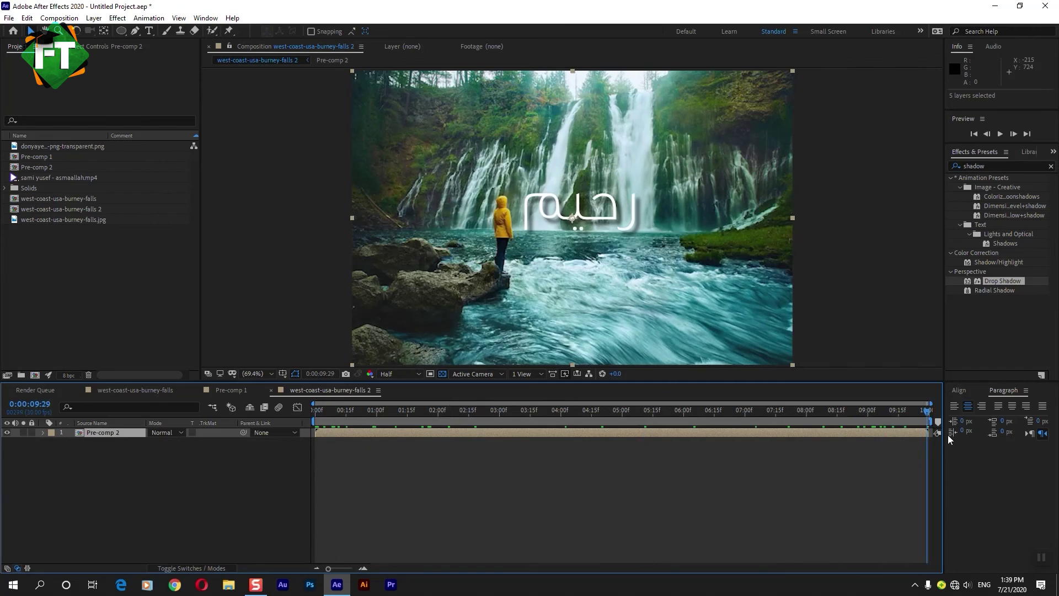
Step: Search effects for 'leve' and apply Levels to Pre-comp 2
{"action": "left_click", "coordinate": [991, 166]}
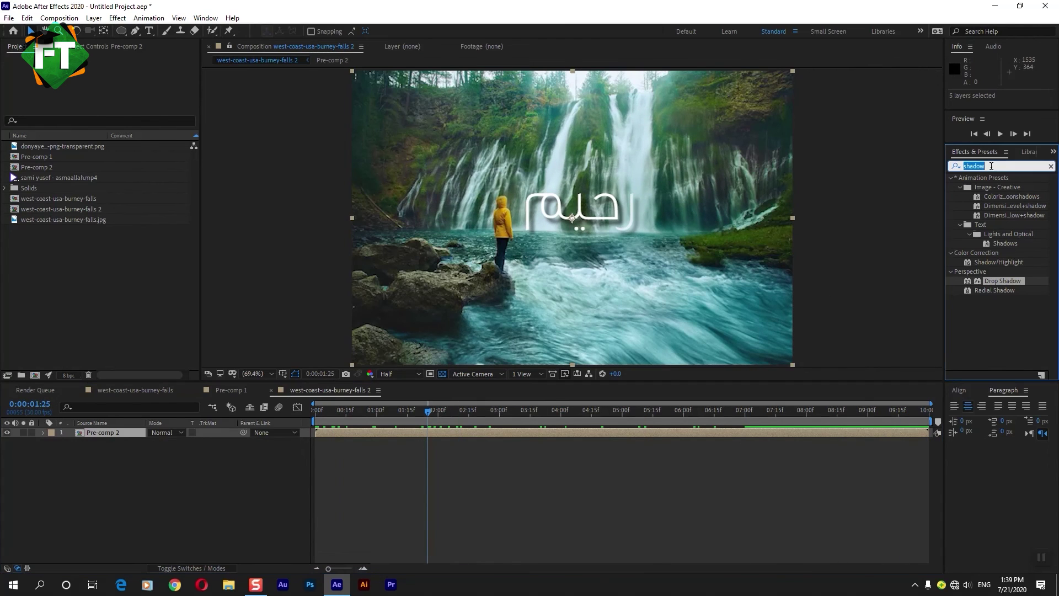
{"action": "key", "text": "BackSpace"}
{"action": "type", "text": "leve"}
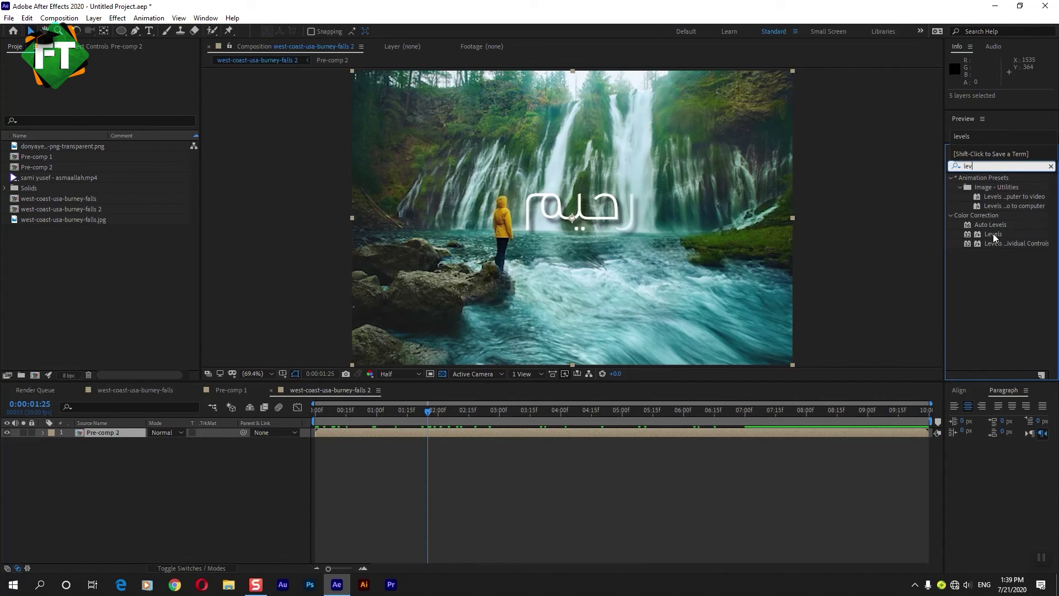
{"action": "mouse_move", "coordinate": [993, 234]}
{"action": "left_mouse_down"}
{"action": "mouse_move", "coordinate": [550, 417]}
{"action": "mouse_move", "coordinate": [475, 435]}
{"action": "left_mouse_up"}
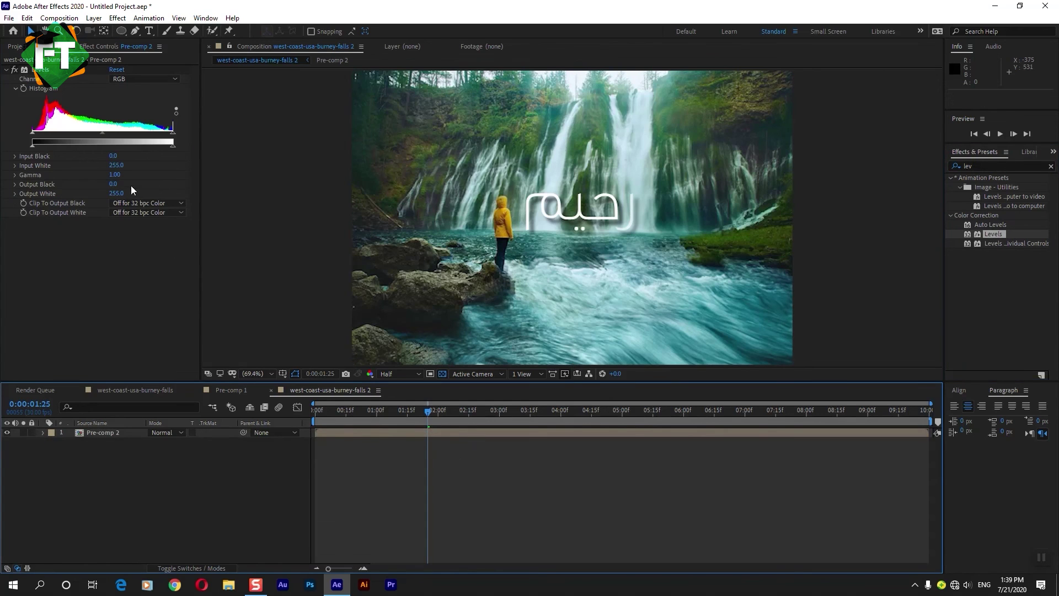
Step: Raise Levels Input Black and adjust Blue gamma to 0.76, then Green, then select Red
{"action": "left_click_drag", "start_coordinate": [33, 135], "coordinate": [48, 136]}
{"action": "left_click", "coordinate": [124, 78]}
{"action": "left_click", "coordinate": [133, 126]}
{"action": "left_click_drag", "start_coordinate": [100, 133], "coordinate": [114, 137]}
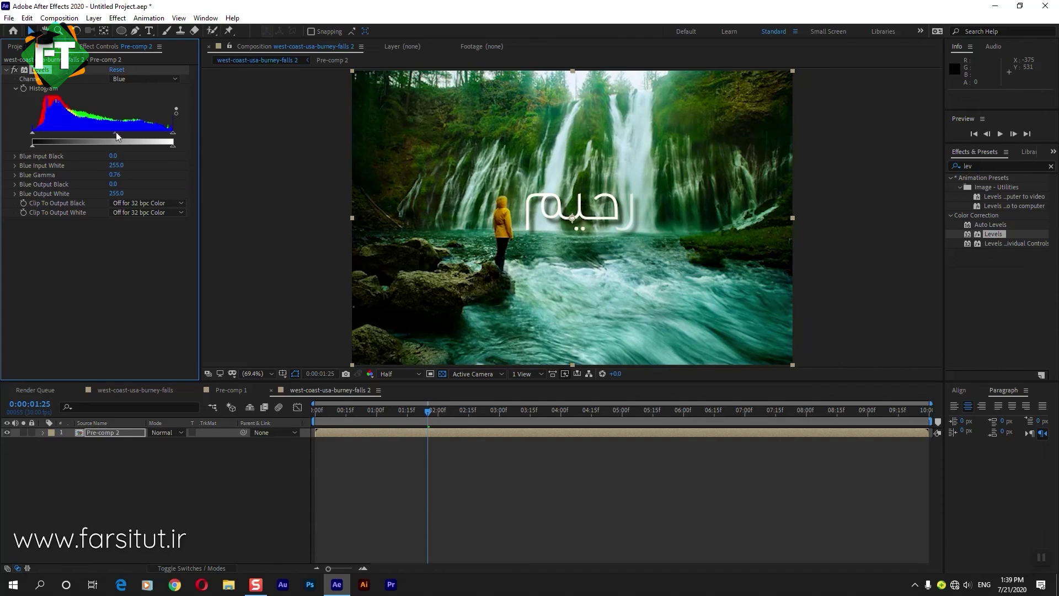
{"action": "left_click", "coordinate": [138, 78]}
{"action": "left_click", "coordinate": [134, 115]}
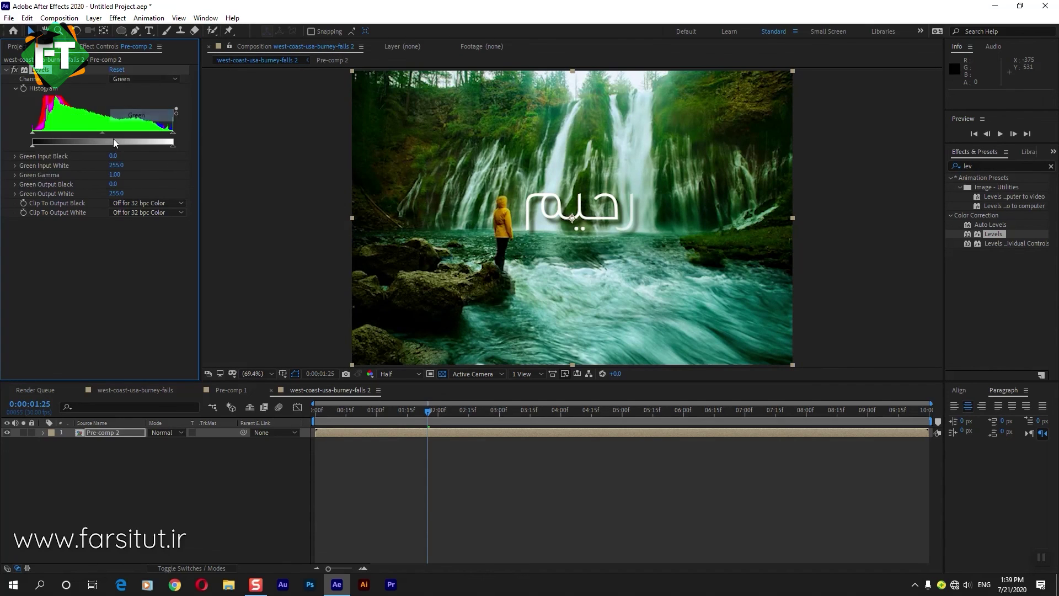
{"action": "left_click_drag", "start_coordinate": [110, 136], "coordinate": [105, 137]}
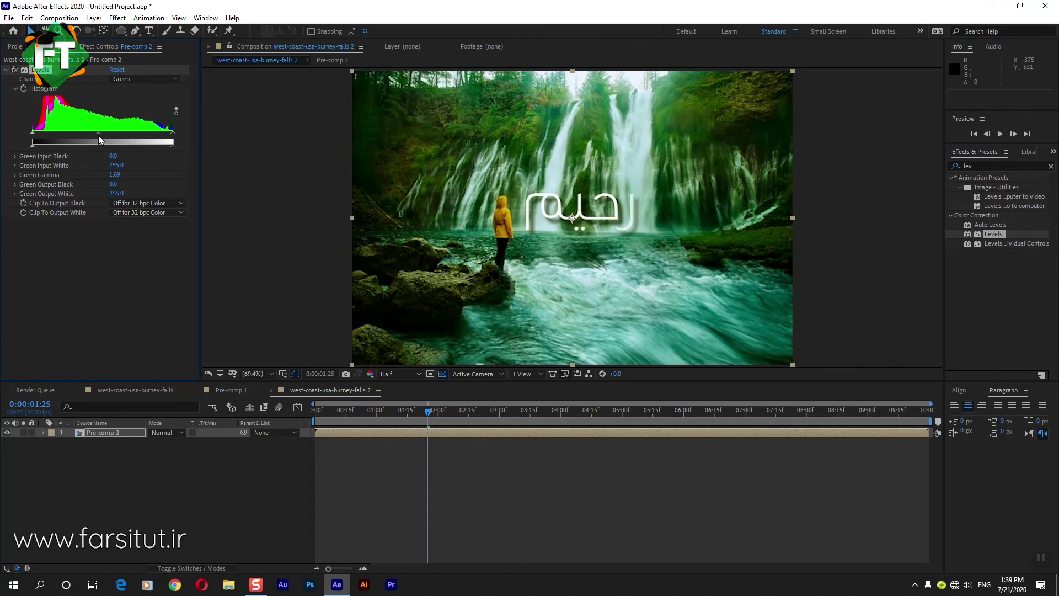
{"action": "left_click", "coordinate": [128, 81]}
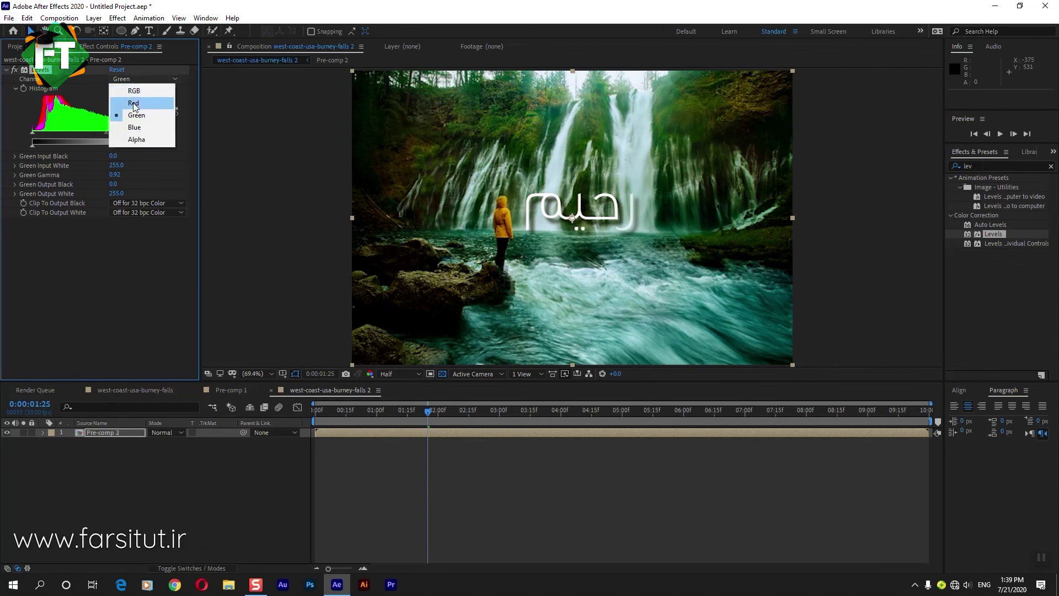
{"action": "left_click", "coordinate": [122, 106]}
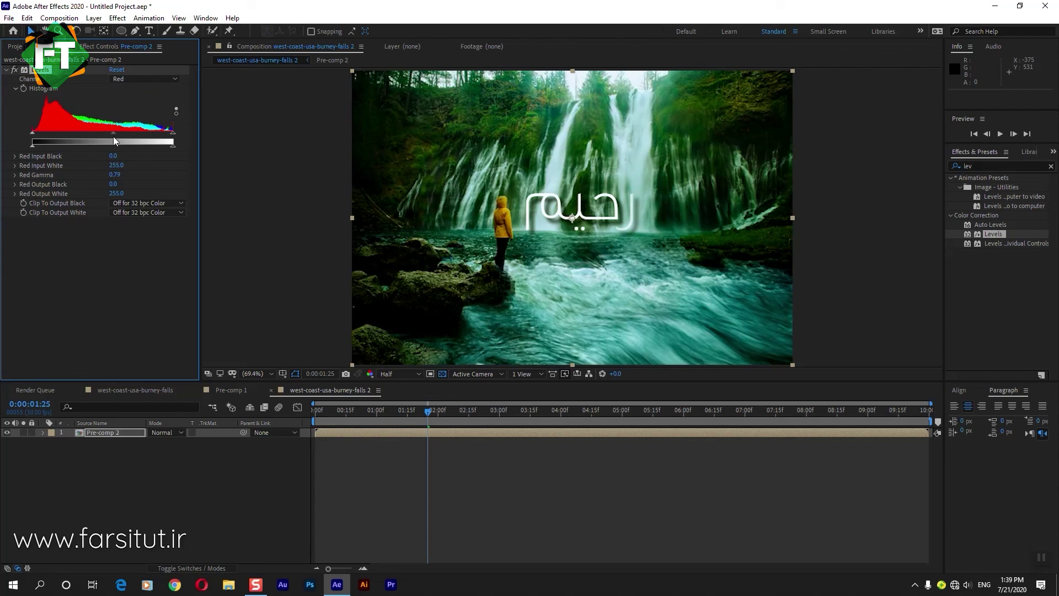
Step: Collapse the Levels settings and toggle the effect off and on to compare the grade
{"action": "left_click", "coordinate": [436, 492]}
{"action": "left_click", "coordinate": [12, 70]}
{"action": "left_click", "coordinate": [13, 70]}
{"action": "left_click", "coordinate": [14, 70]}
{"action": "left_click", "coordinate": [13, 70]}
{"action": "left_click", "coordinate": [13, 70]}
{"action": "left_click", "coordinate": [425, 470]}
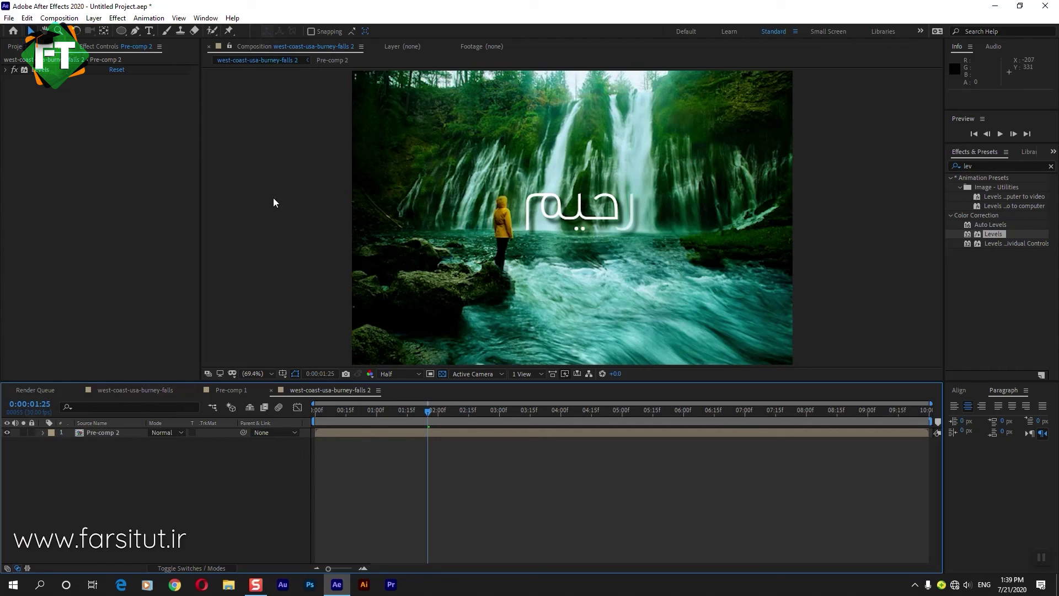
Step: Add a wiggle(1,20) expression to Pre-comp 2's Position and preview the shake
{"action": "left_click", "coordinate": [125, 433]}
{"action": "key", "text": "p"}
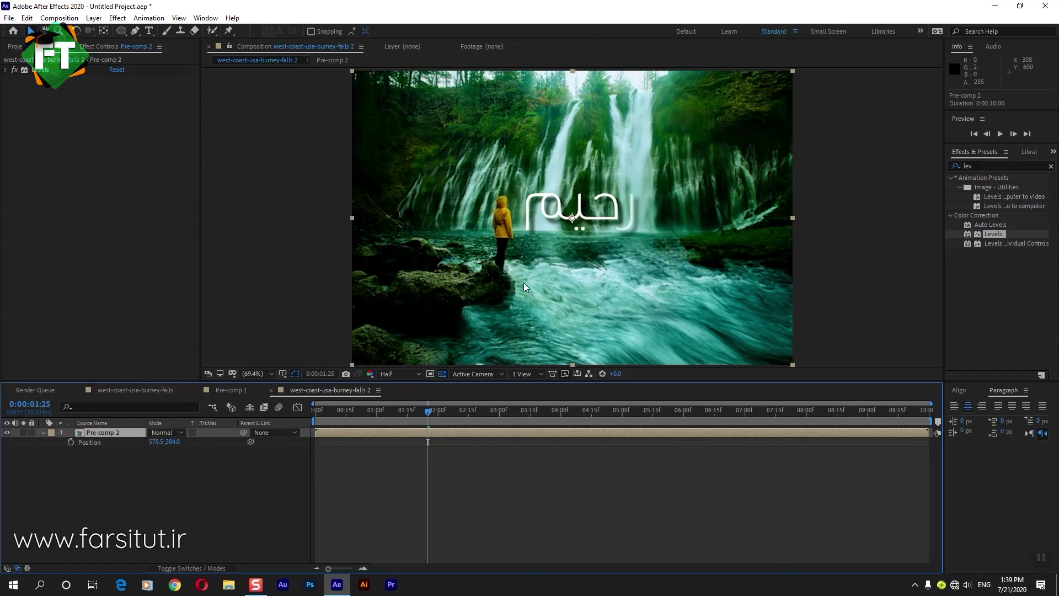
{"action": "left_click", "coordinate": [71, 442], "text": "alt"}
{"action": "type", "text": "wiggle"}
{"action": "key", "text": "Return"}
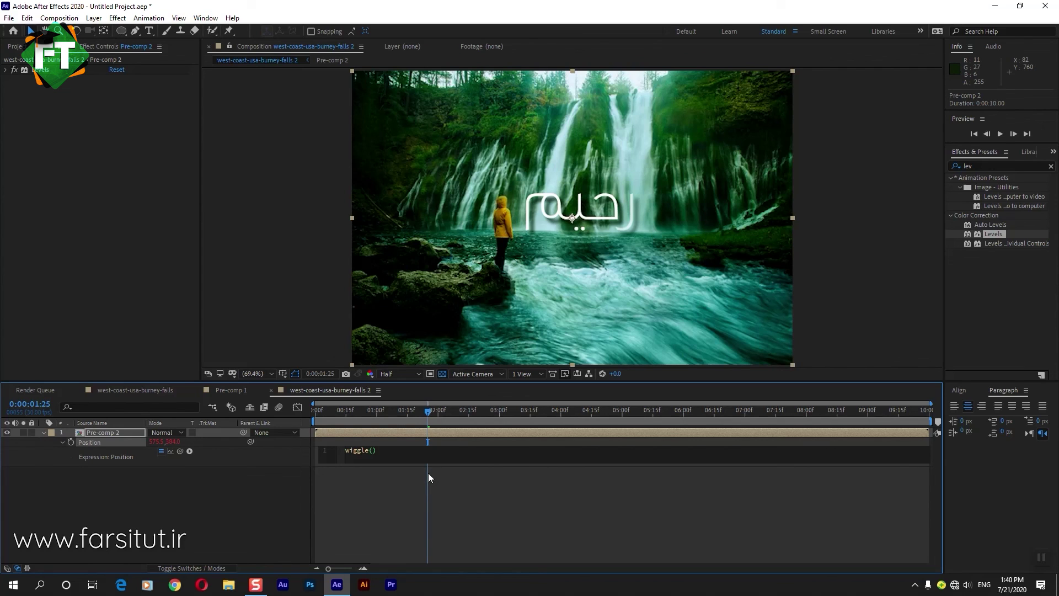
{"action": "type", "text": "1,"}
{"action": "type", "text": "20"}
{"action": "left_click", "coordinate": [428, 472]}
{"action": "key", "text": "space"}
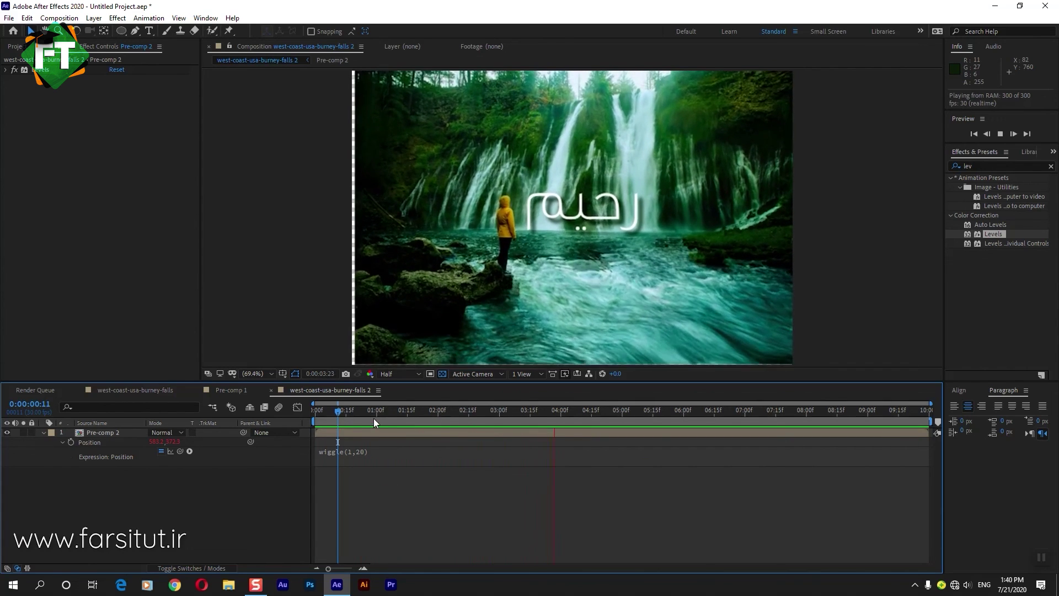
{"action": "left_click", "coordinate": [381, 416]}
Step: Set Pre-comp 2's Scale to 120%
{"action": "left_click", "coordinate": [101, 432]}
{"action": "key", "text": "s"}
{"action": "left_click", "coordinate": [186, 442]}
{"action": "type", "text": "120"}
{"action": "key", "text": "Return"}
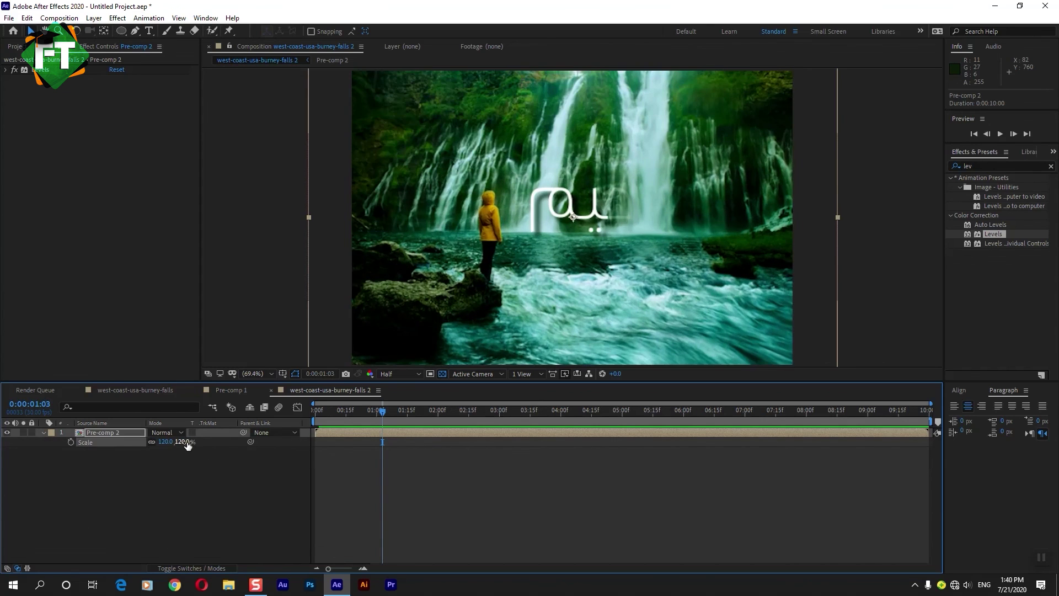
Step: Reduce Pre-comp 2's Scale to 110%
{"action": "left_click", "coordinate": [186, 442]}
{"action": "type", "text": "110"}
{"action": "key", "text": "Return"}
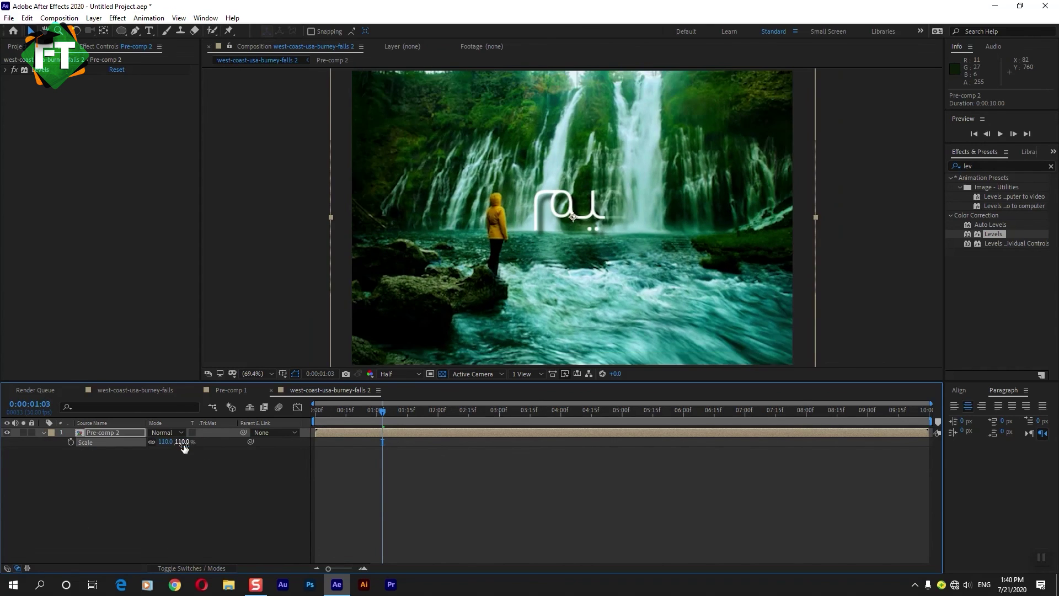
Step: Preview the composition and scrub to its middle and end to check the result
{"action": "left_click", "coordinate": [374, 492]}
{"action": "key", "text": "space"}
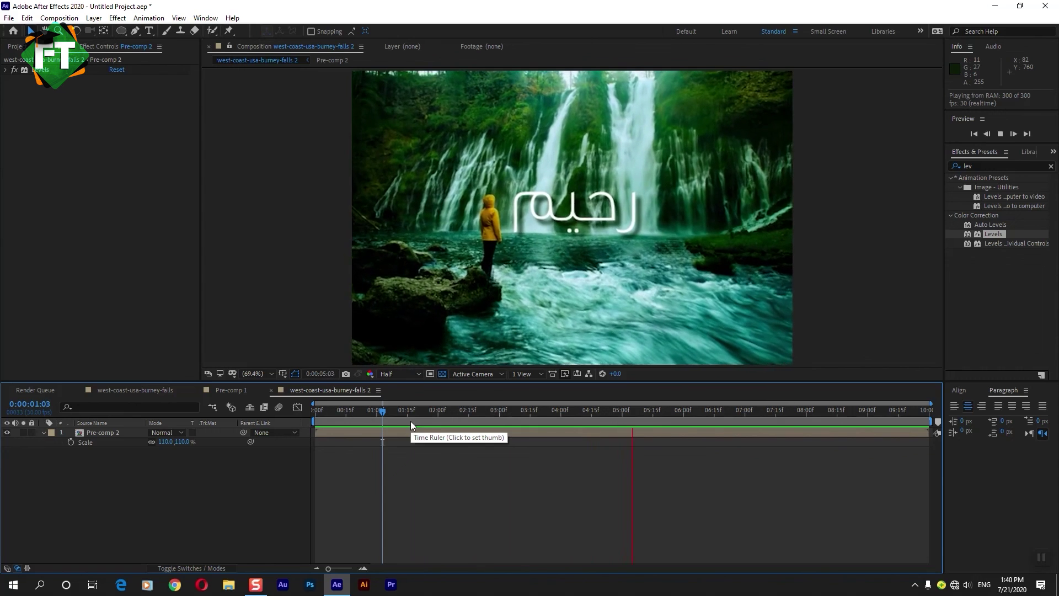
{"action": "left_click_drag", "start_coordinate": [419, 412], "coordinate": [692, 421]}
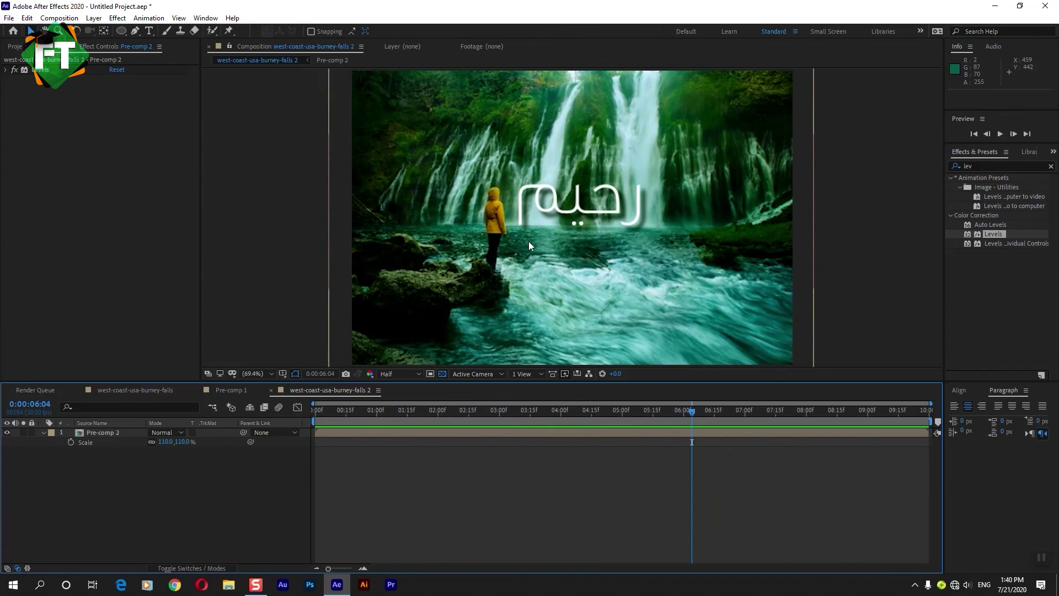
{"action": "left_click_drag", "start_coordinate": [717, 419], "coordinate": [846, 419]}
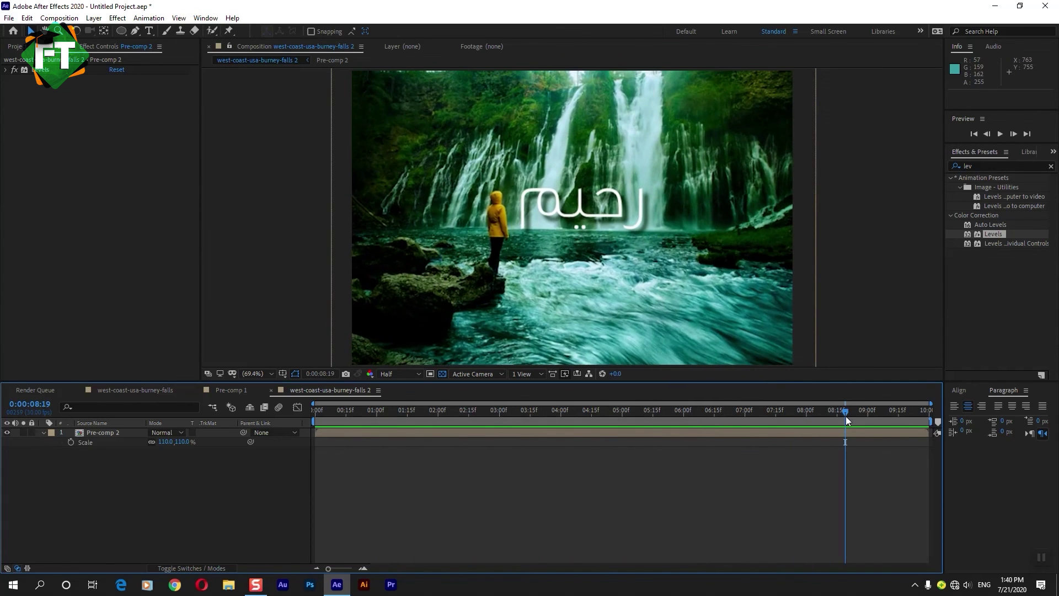